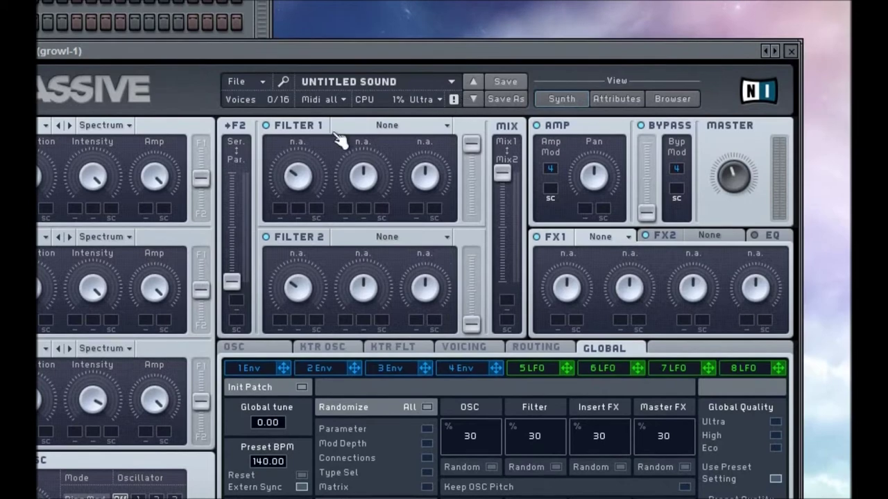
Examine the growl-1 notes in the piano roll and close it.
click(252, 8)
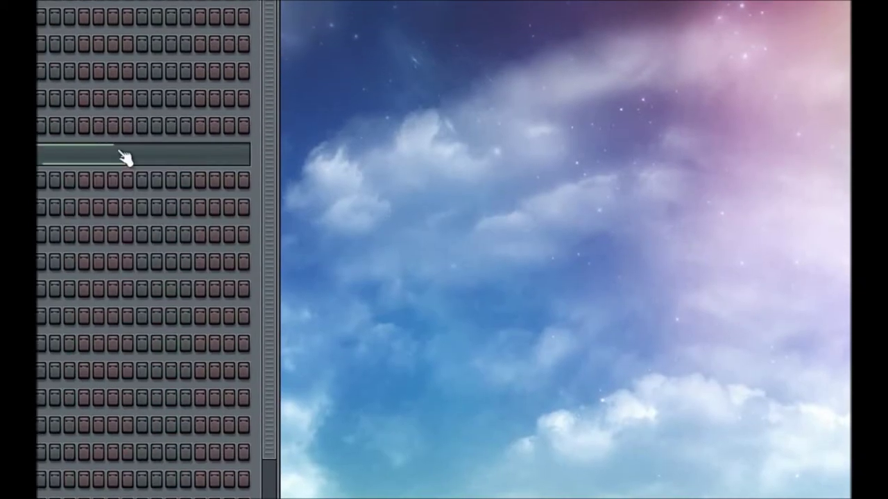
click(117, 158)
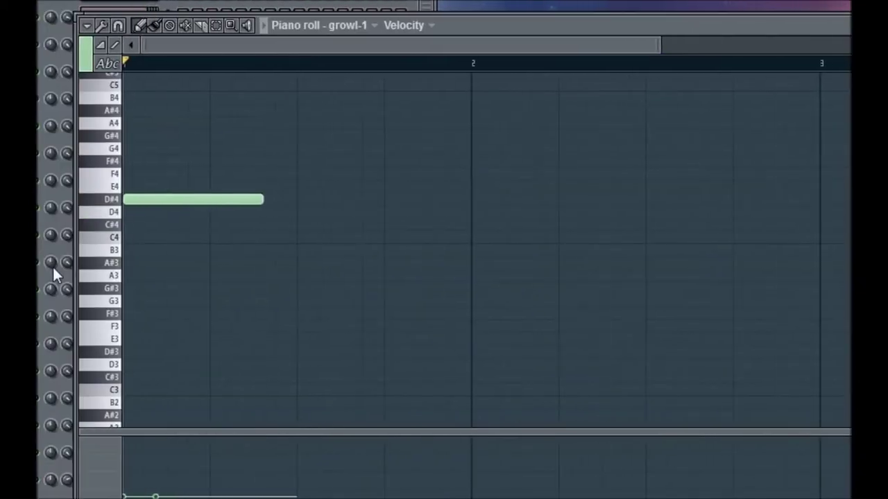
scroll(135, 268, down, 2)
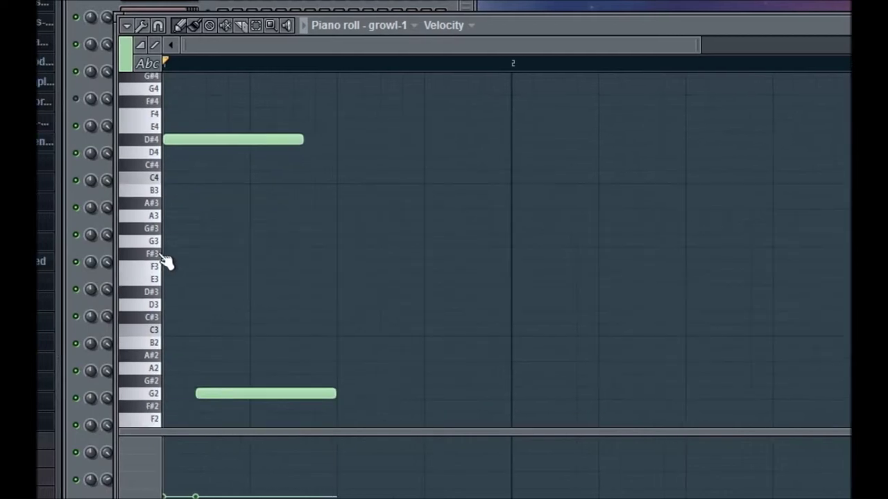
scroll(167, 262, down, 1)
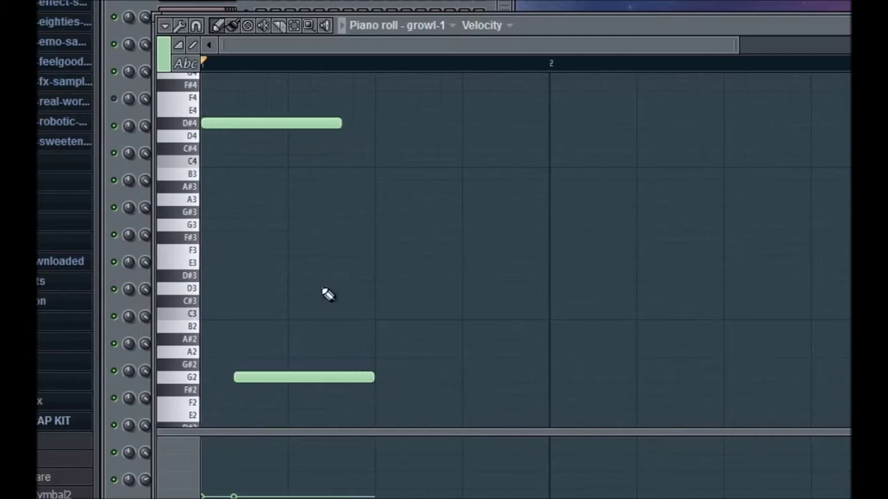
scroll(285, 240, up, 1)
scroll(291, 208, down, 1)
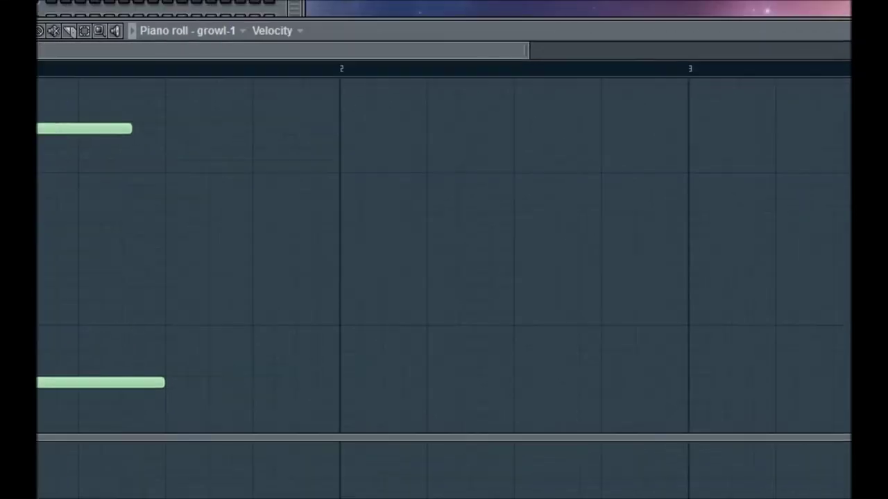
click(863, 38)
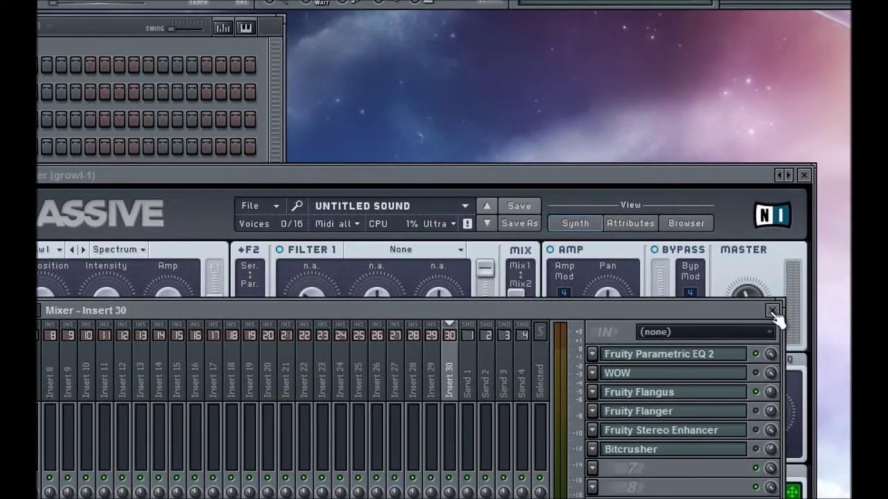
Close the mixer and the Massive window, play Pattern 11 to hear the growl sound, and stop playback.
click(840, 319)
click(789, 175)
click(243, 213)
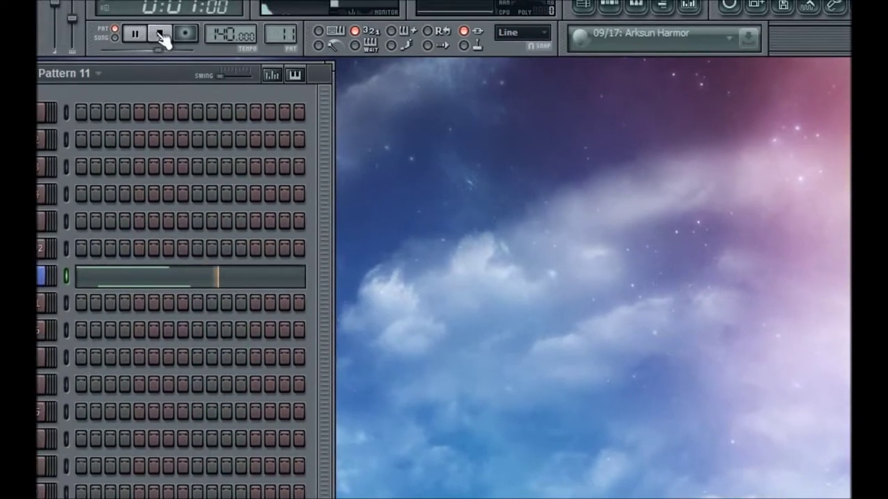
click(151, 28)
Open growl-1's channel settings to check its mixer track assignment, and close them together with the Massive window.
click(75, 285)
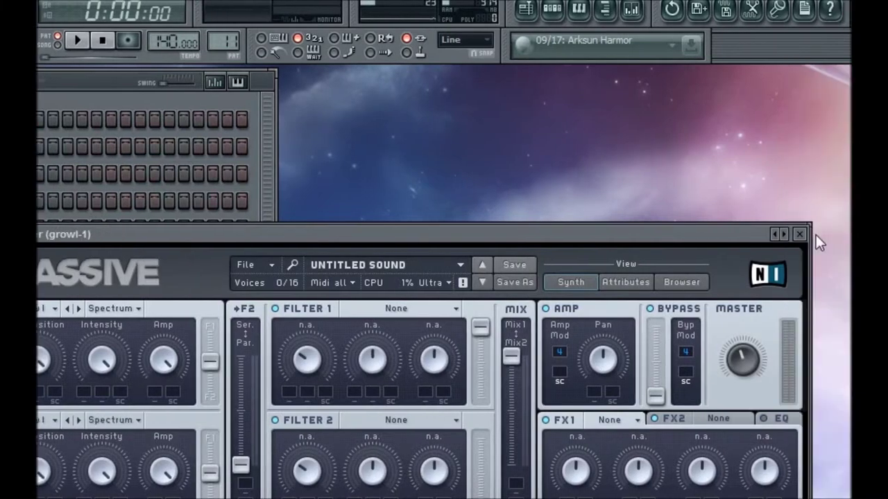
click(799, 235)
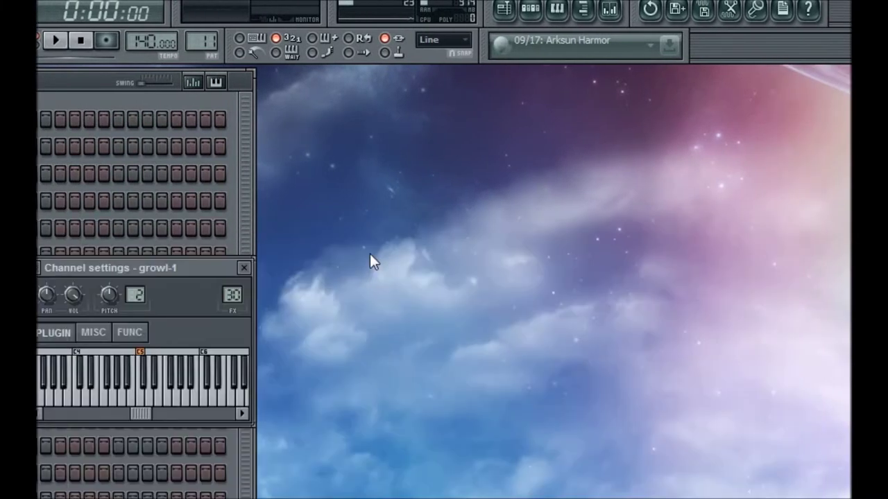
click(243, 267)
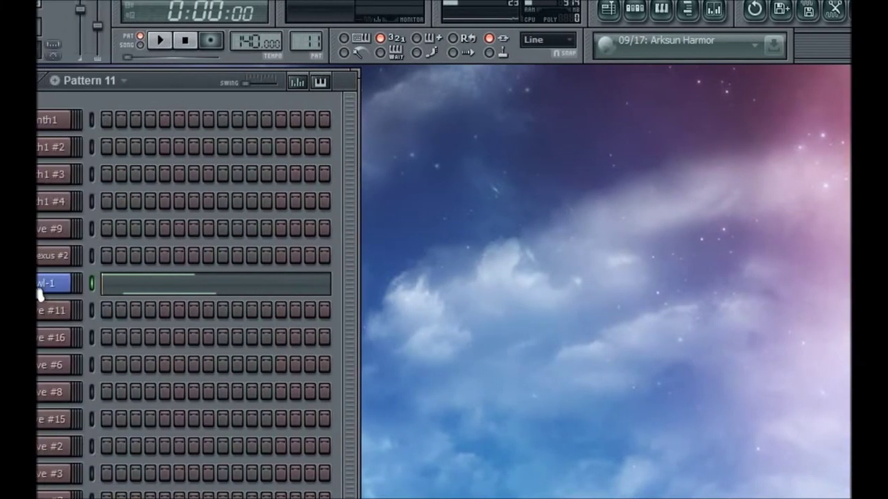
click(57, 286)
drag(317, 236, 301, 443)
drag(310, 278, 597, 213)
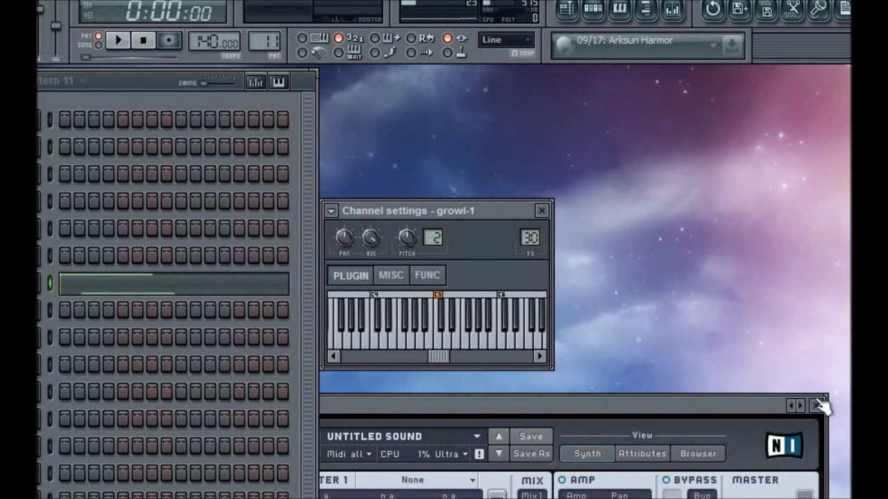
click(818, 405)
drag(472, 216, 473, 271)
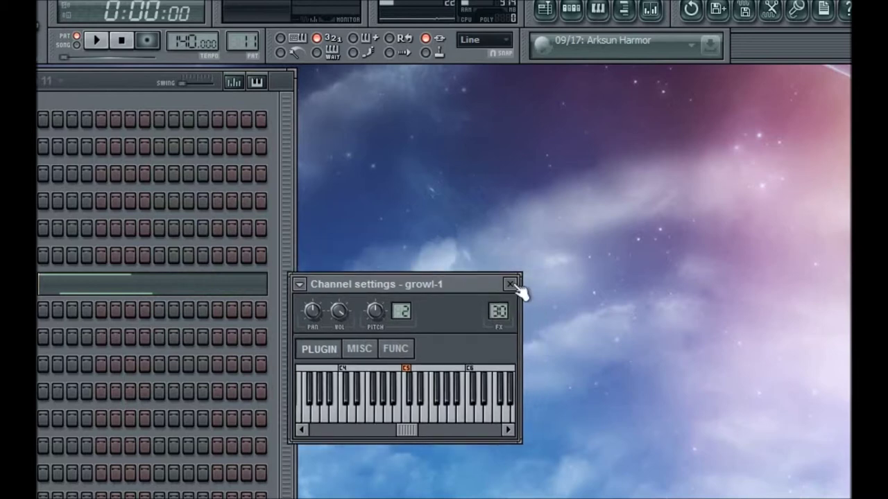
click(527, 264)
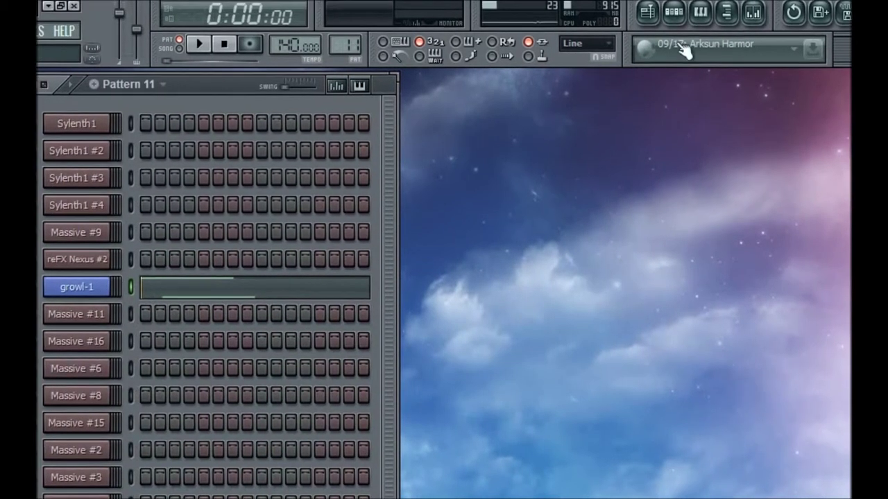
Open the mixer, inspect the Fruity Parametric EQ 2 curve on Insert 30, and close the equalizer.
click(746, 8)
drag(553, 373, 452, 331)
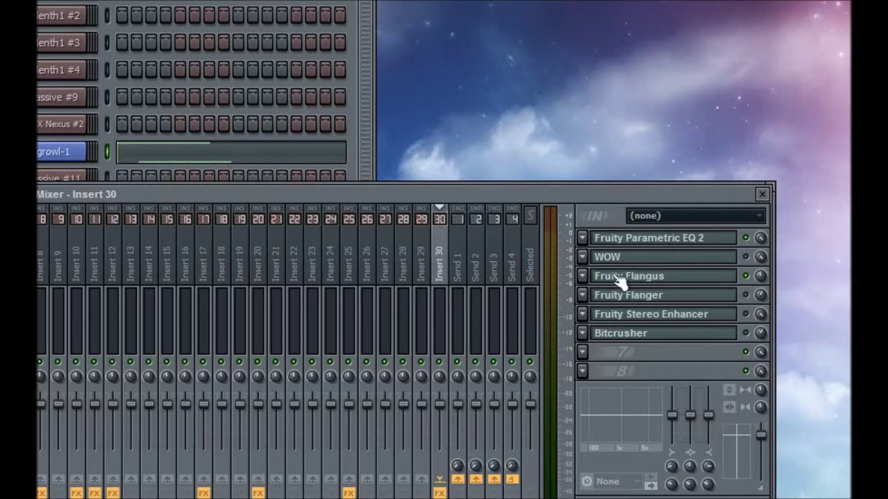
drag(613, 190, 574, 190)
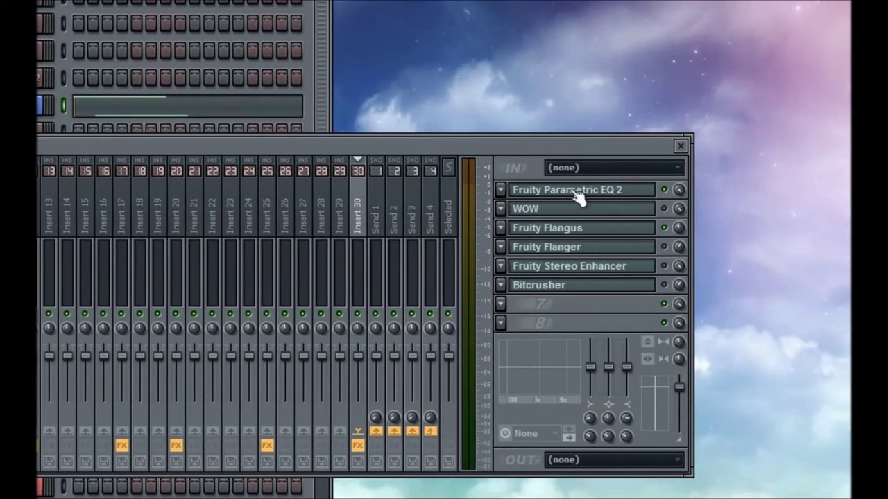
click(603, 191)
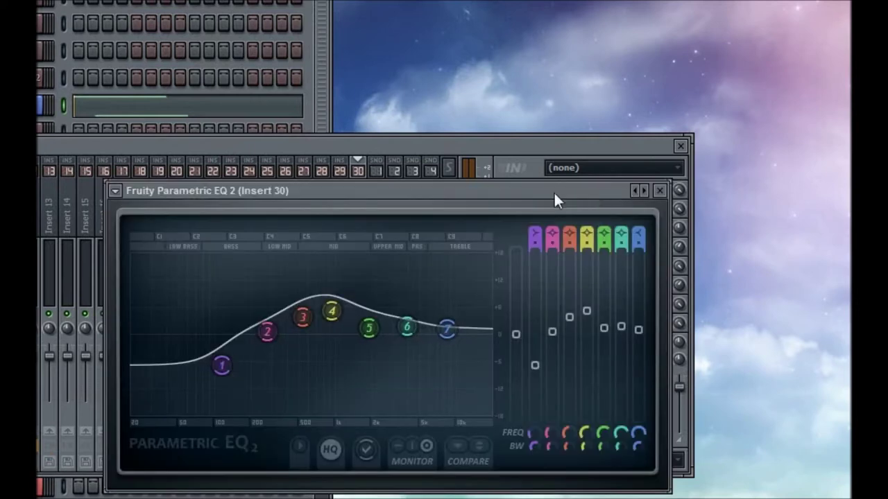
drag(401, 200, 374, 145)
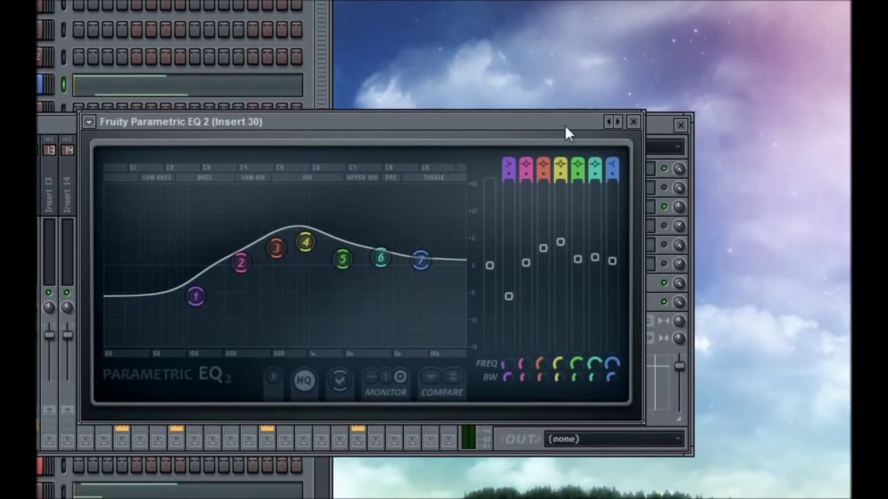
drag(565, 135, 587, 137)
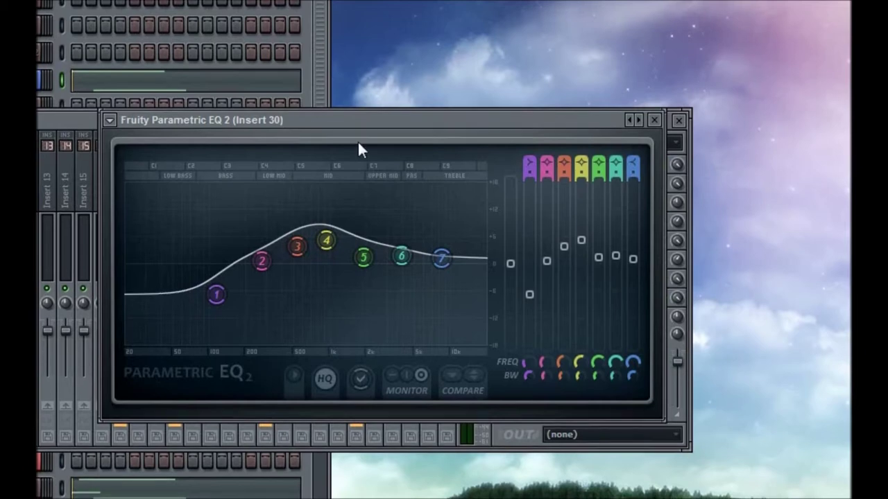
drag(357, 127, 380, 127)
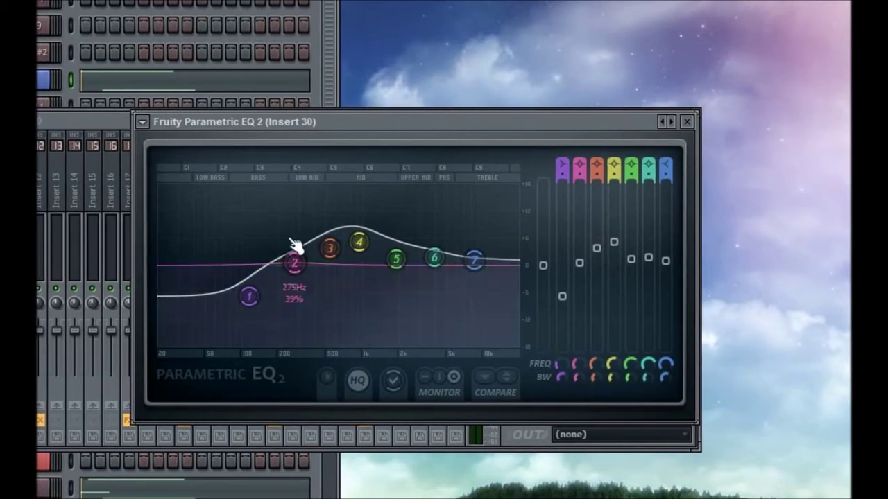
drag(330, 128, 315, 141)
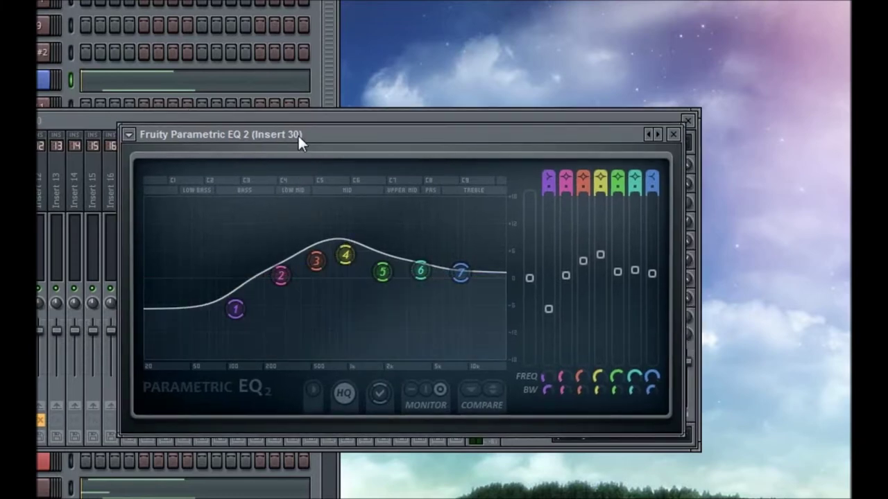
drag(301, 139, 276, 165)
drag(510, 159, 494, 164)
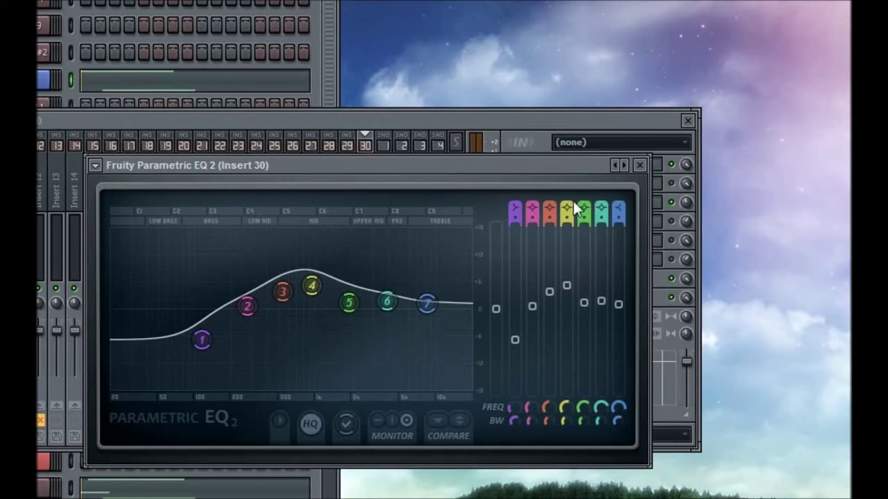
click(639, 165)
Enable the WOW effect on Insert 30 and open its settings, placing the window clear of the effect slots.
drag(433, 117, 438, 128)
click(674, 194)
click(638, 197)
drag(605, 122, 478, 107)
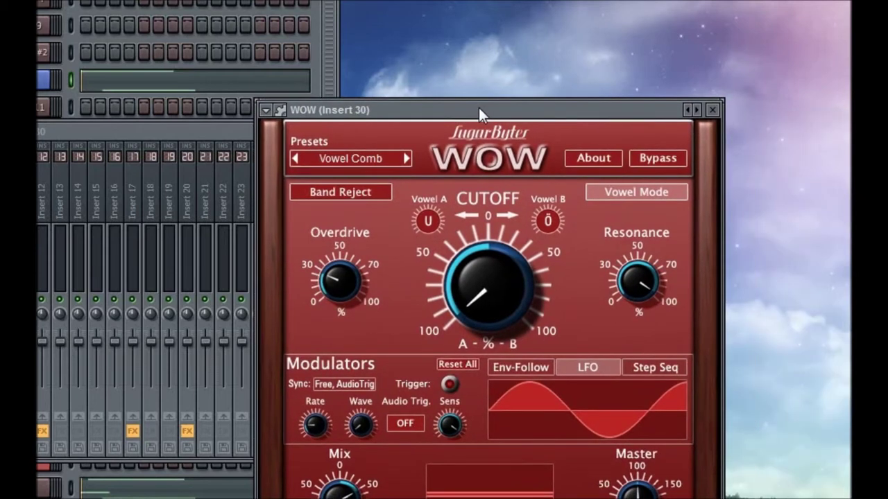
drag(479, 108, 461, 96)
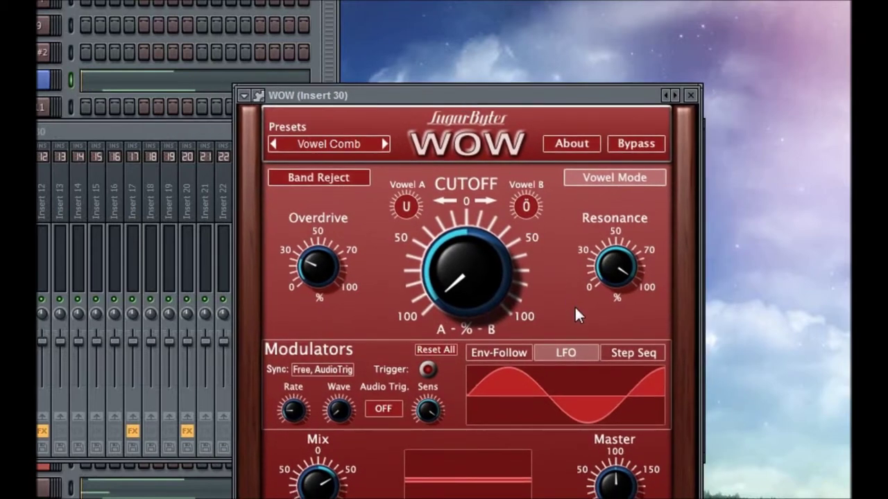
mouse_move(437, 96)
mouse_down()
mouse_move(463, 93)
mouse_move(438, 95)
mouse_up()
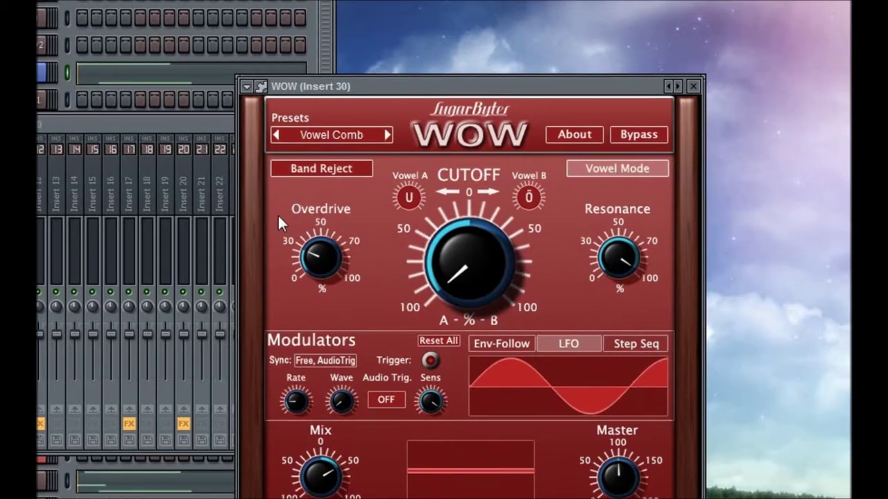
drag(364, 86, 286, 76)
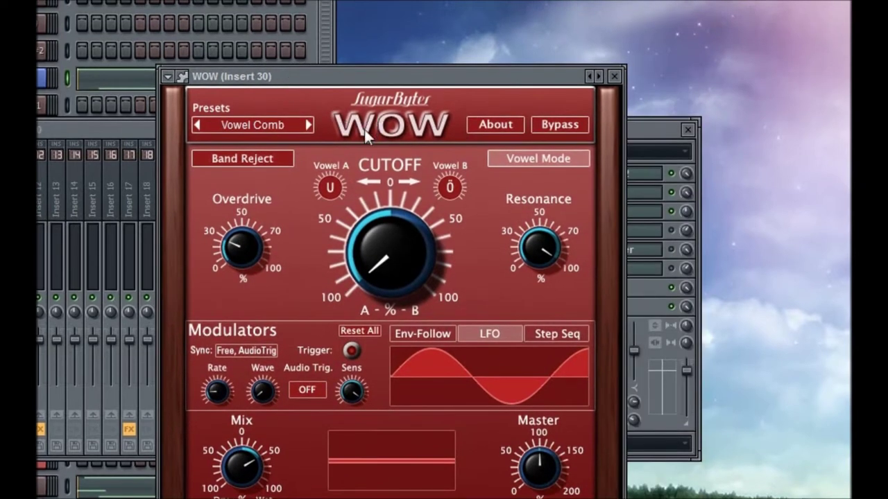
Look up Vowel Comb among WOW's Vowel presets and display the Env-Follow modulator settings.
click(215, 122)
mouse_move(226, 186)
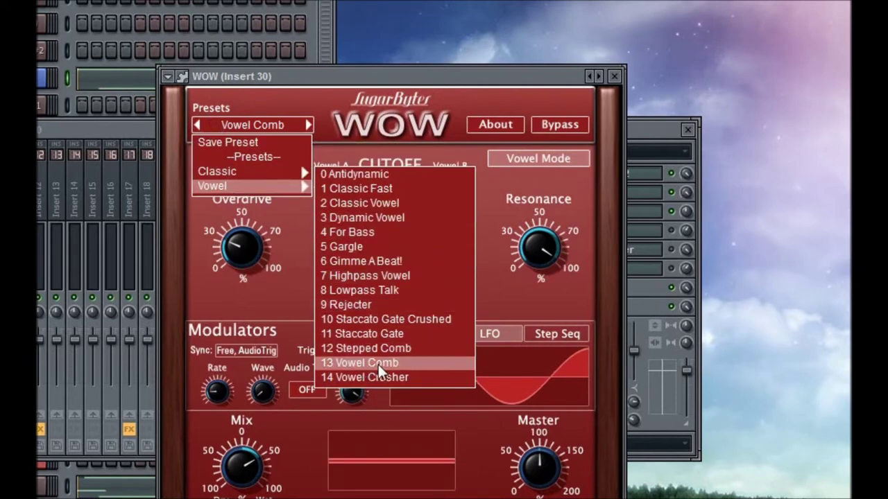
click(226, 305)
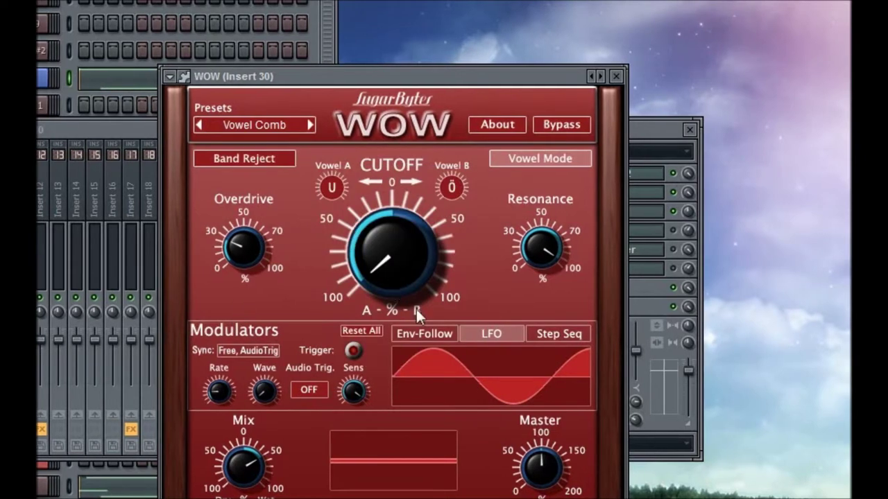
click(426, 332)
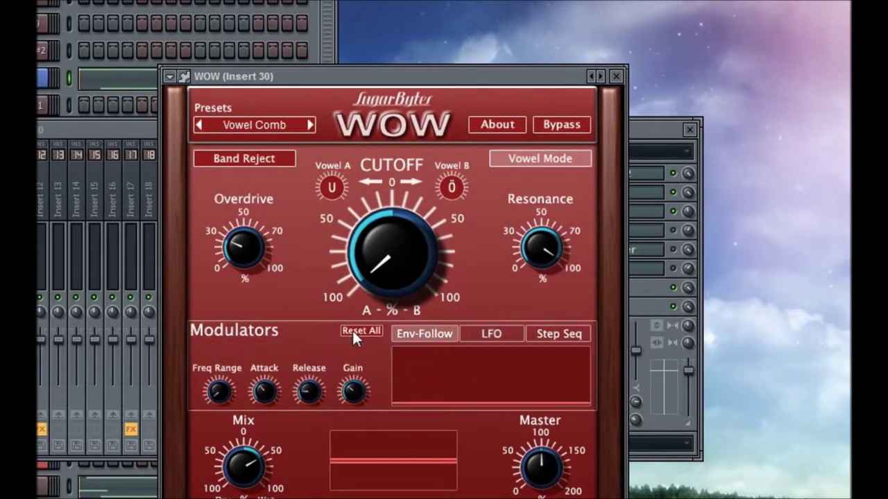
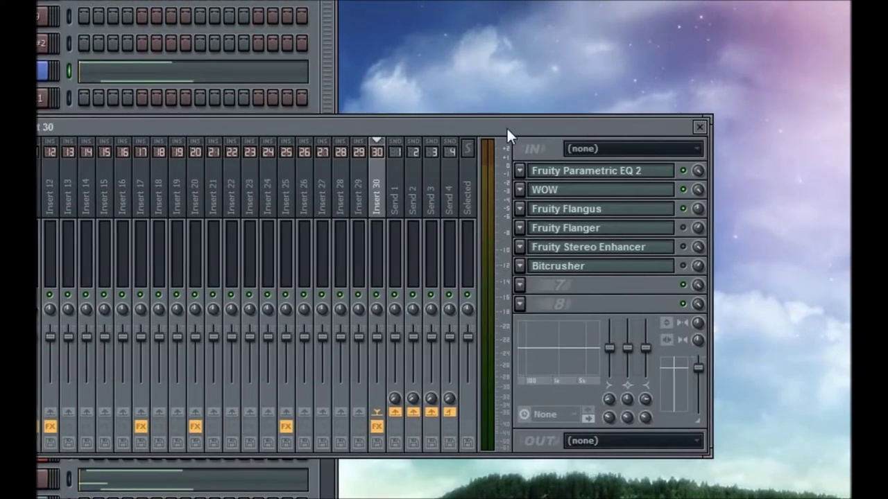
Inspect the Fruity Flangus settings on Insert 30, and close the effect and the mixer.
click(601, 215)
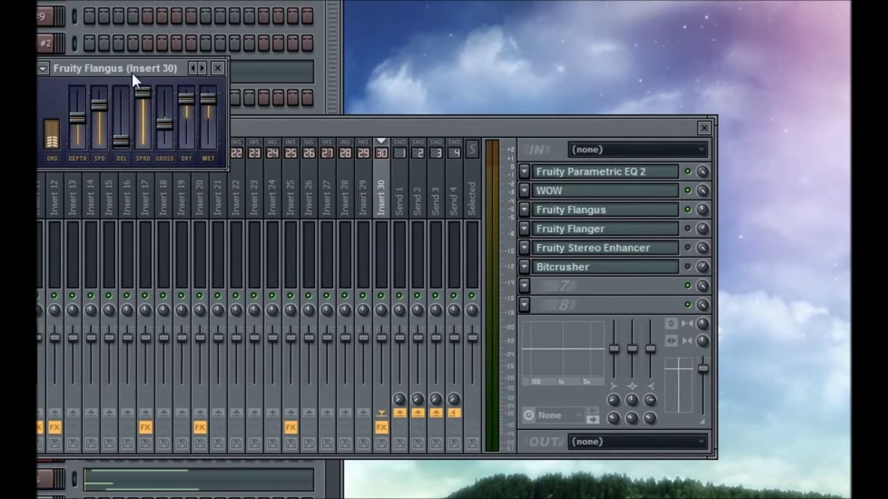
drag(129, 68, 302, 229)
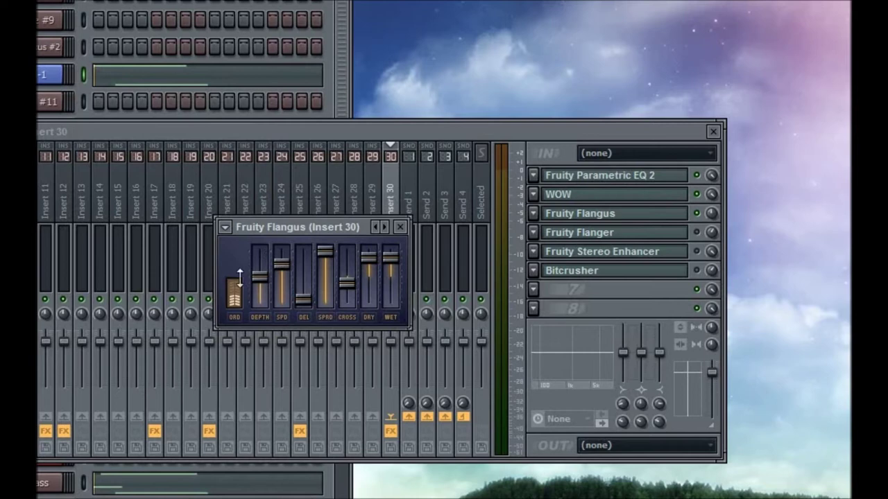
click(402, 228)
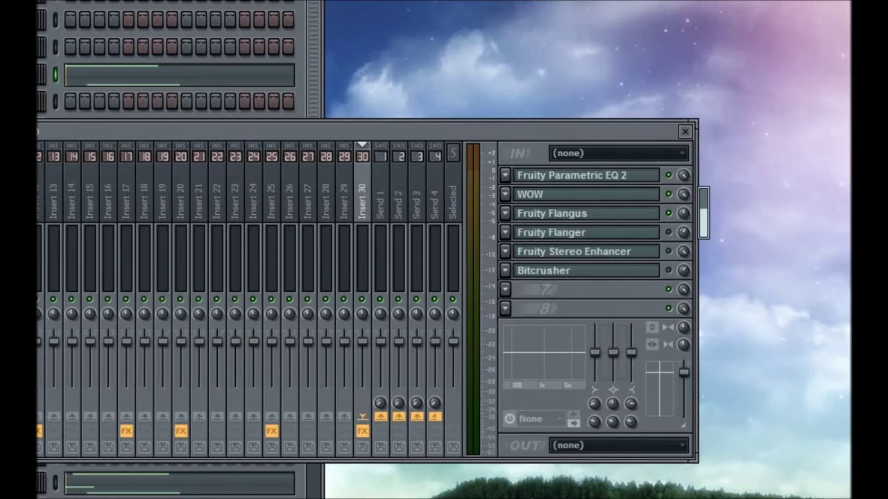
drag(498, 134, 566, 185)
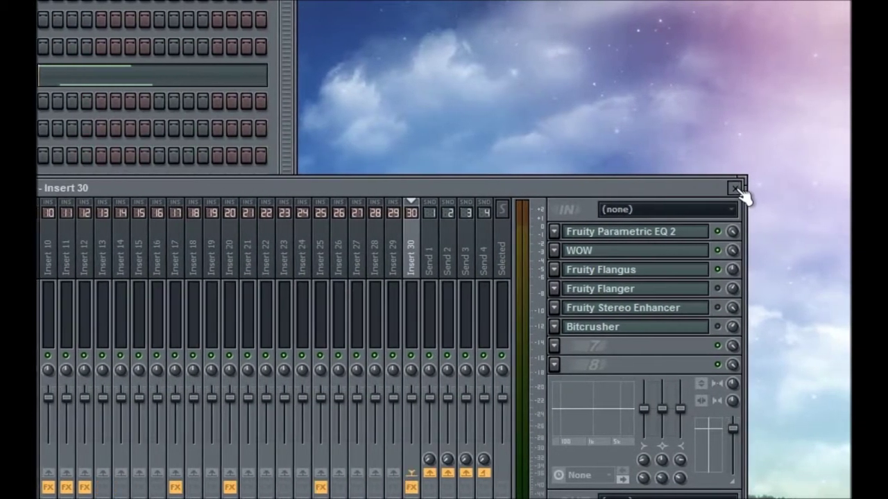
click(752, 188)
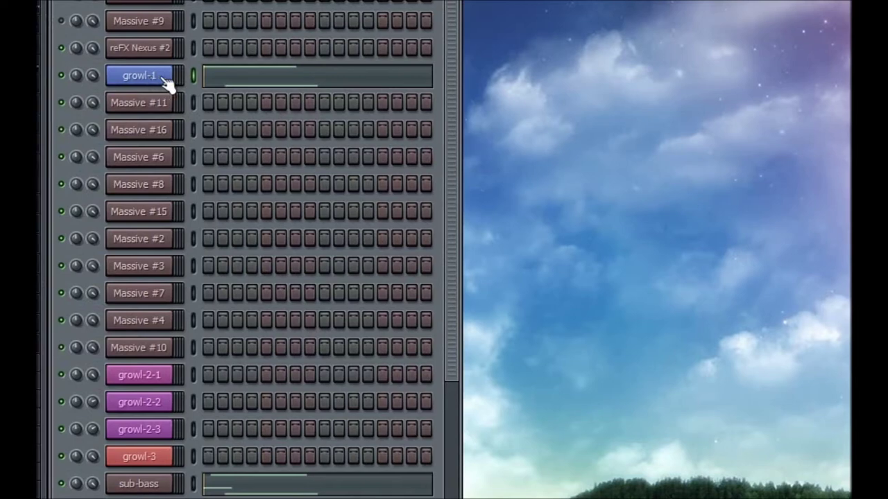
Open the Massive synth of the growl-1 channel.
click(164, 79)
click(684, 77)
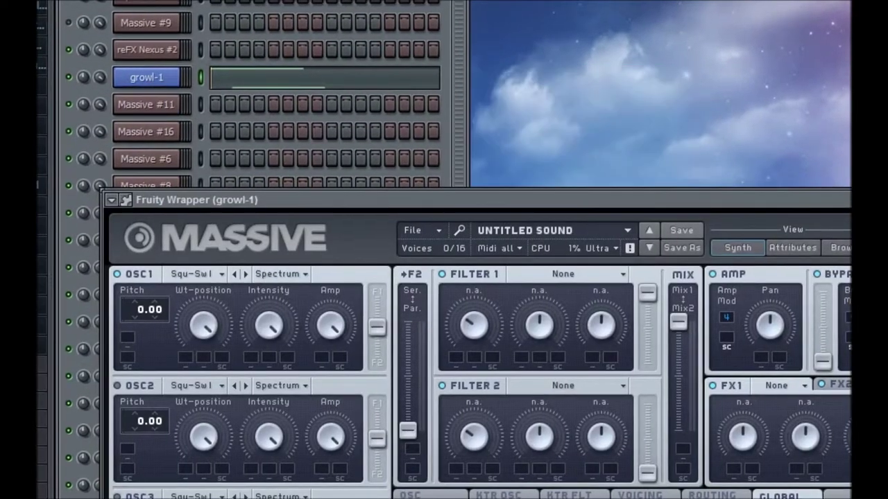
Close Massive and bring the WOW effect of Insert 30 back into view with the mixer closed.
key(F9)
click(813, 335)
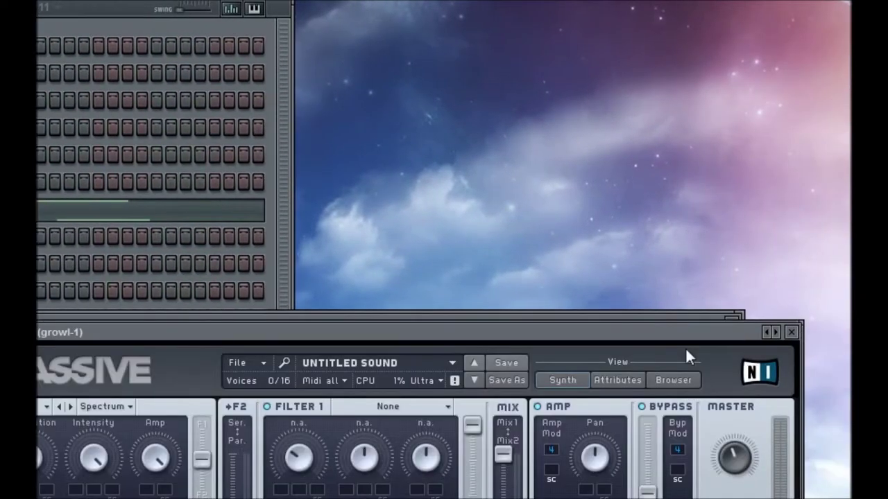
click(800, 333)
click(608, 389)
click(586, 398)
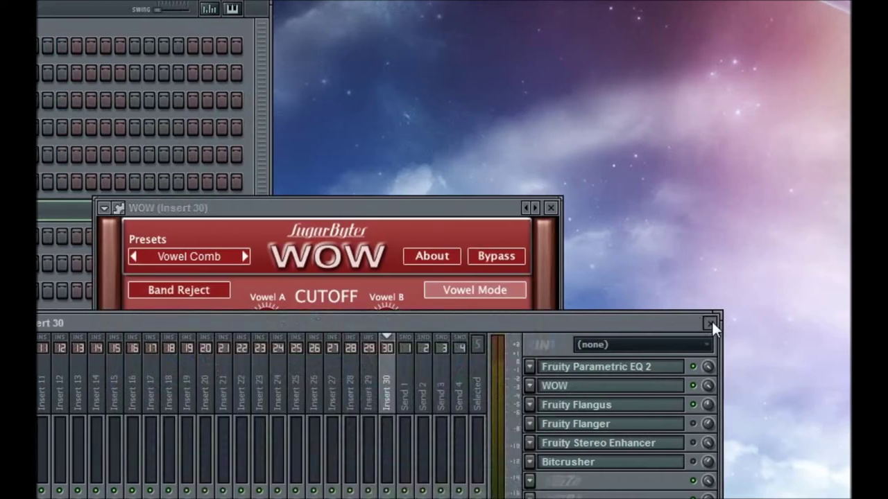
click(713, 322)
drag(314, 208, 338, 235)
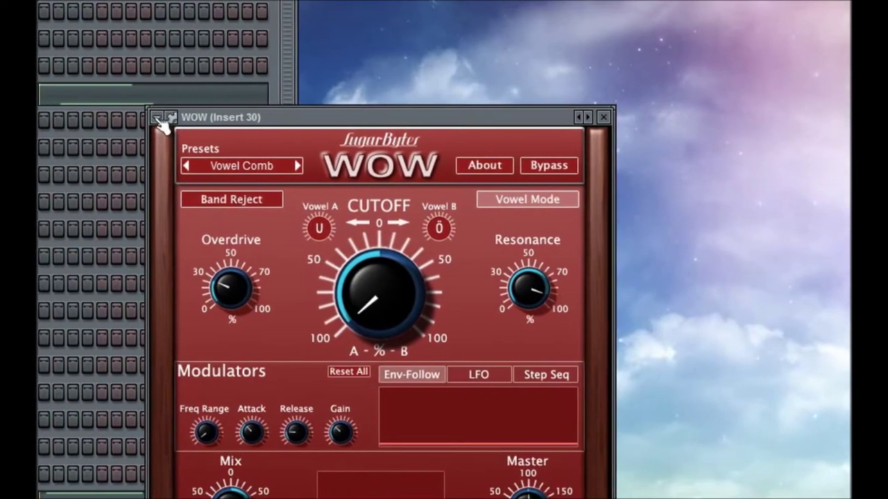
List WOW's parameters in the browser and look through them.
click(149, 119)
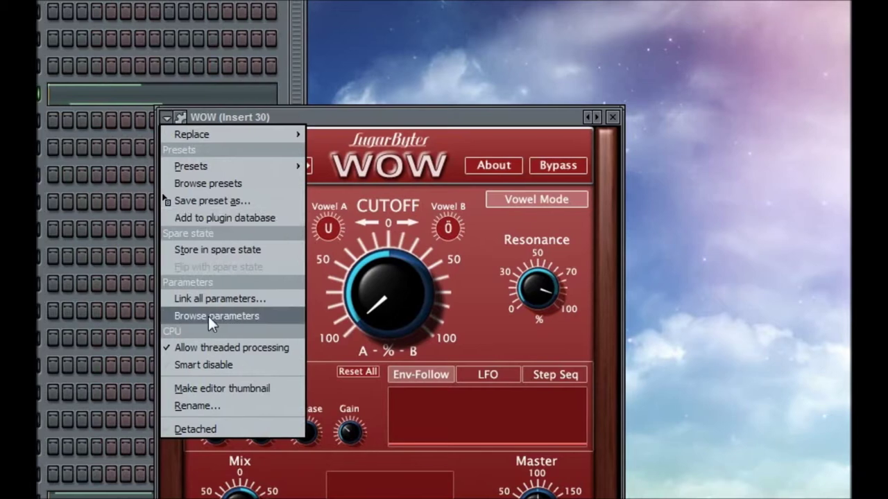
click(206, 316)
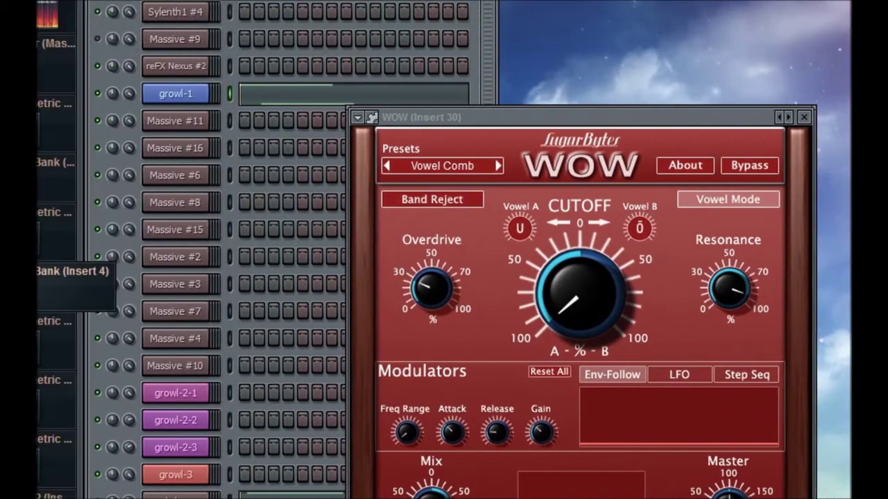
scroll(80, 339, down, 5)
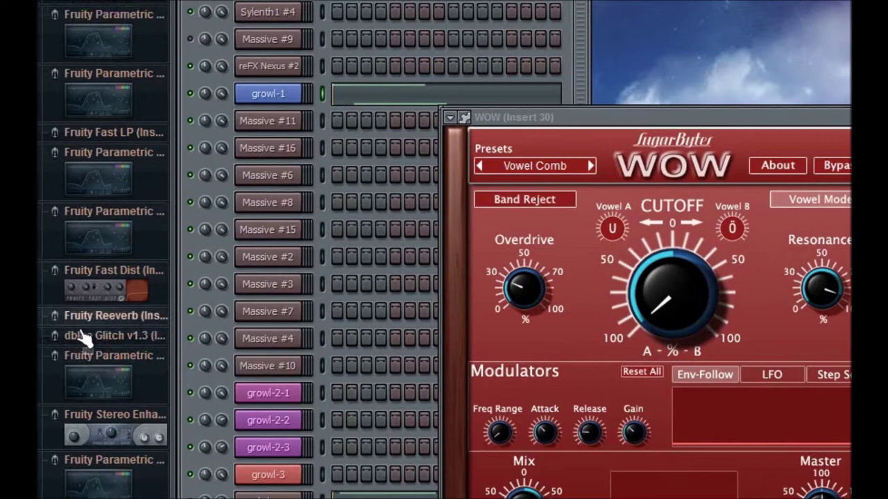
scroll(82, 338, down, 8)
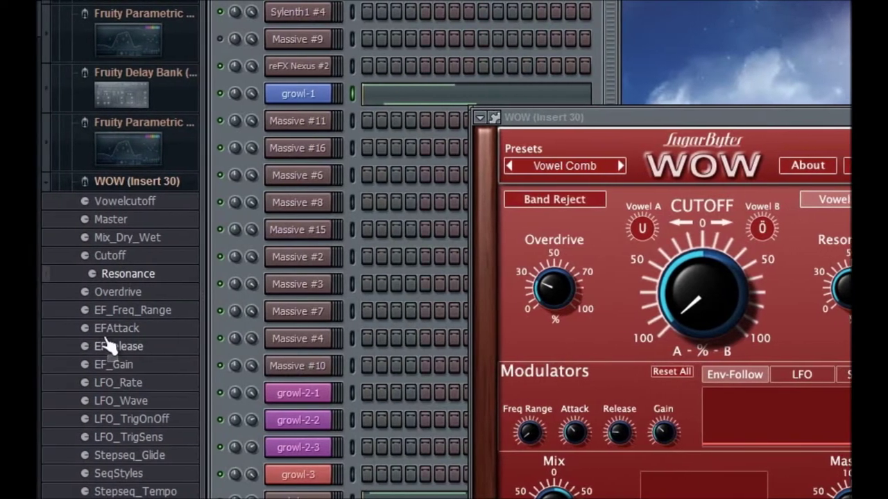
scroll(114, 344, down, 10)
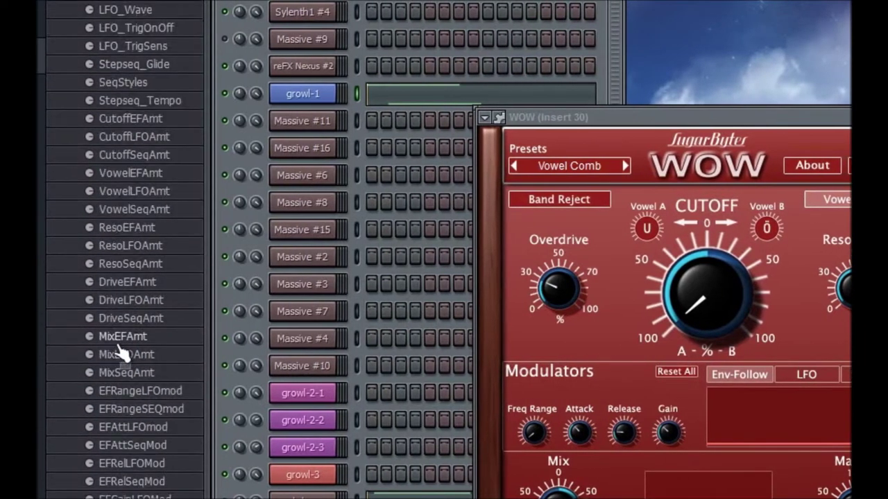
scroll(119, 352, up, 7)
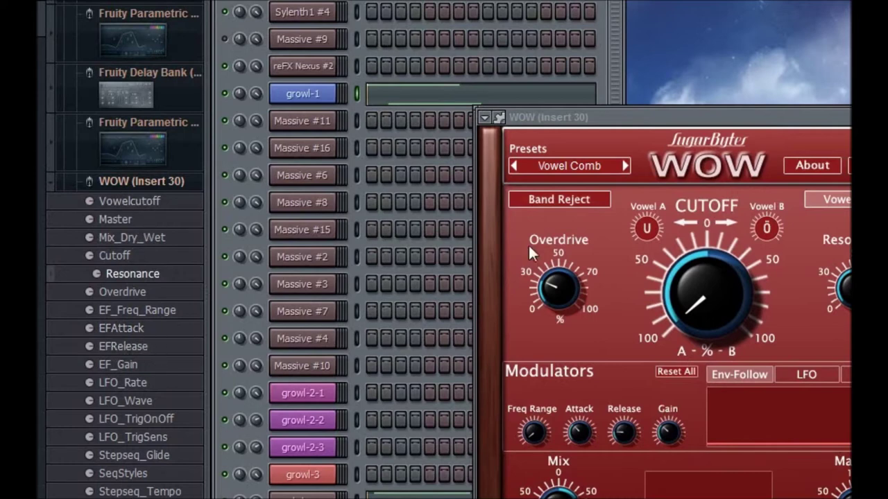
Move WOW's main cutoff knob to identify its parameter, and inspect the Vowelcutoff event editor before closing it and WOW.
drag(653, 116, 478, 114)
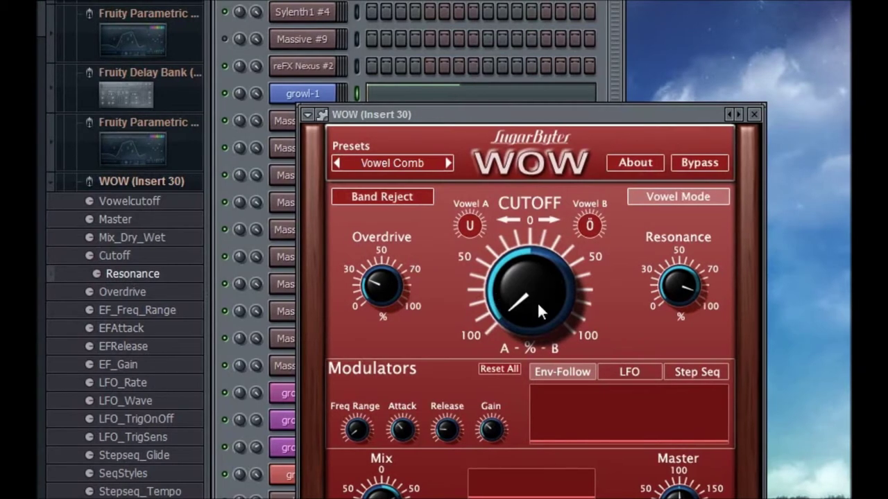
drag(526, 298, 535, 227)
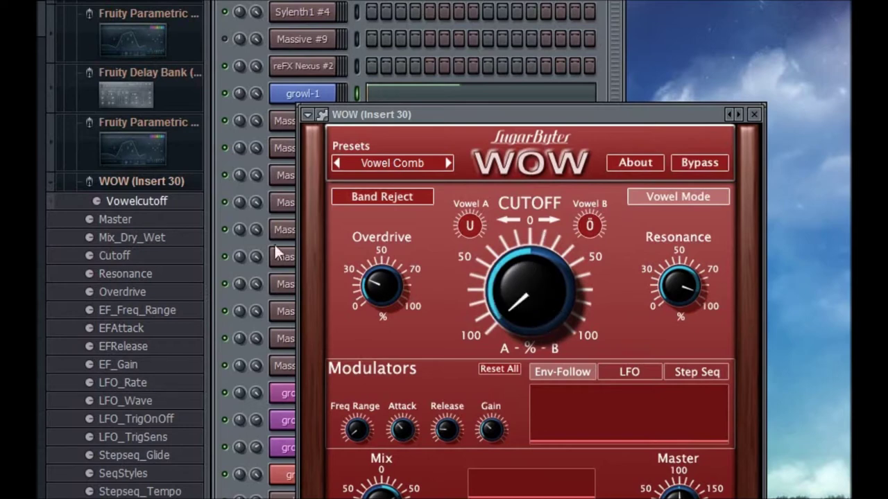
right_click(145, 201)
click(191, 201)
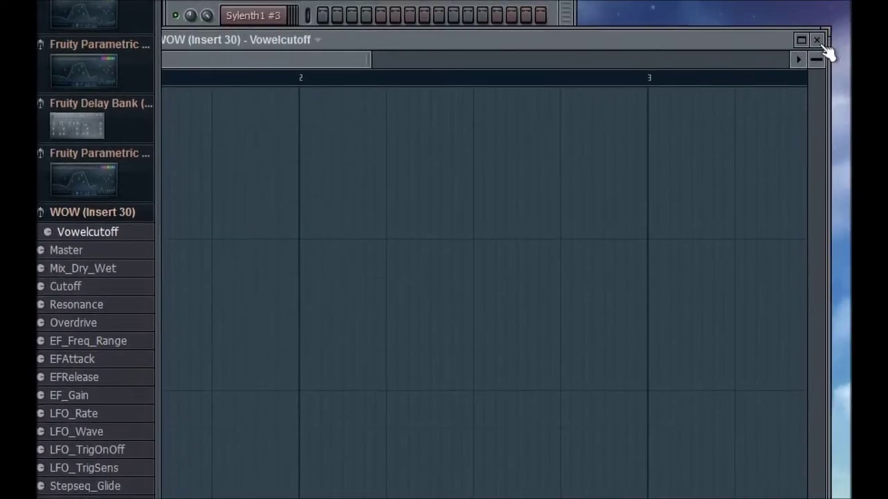
click(845, 25)
click(665, 162)
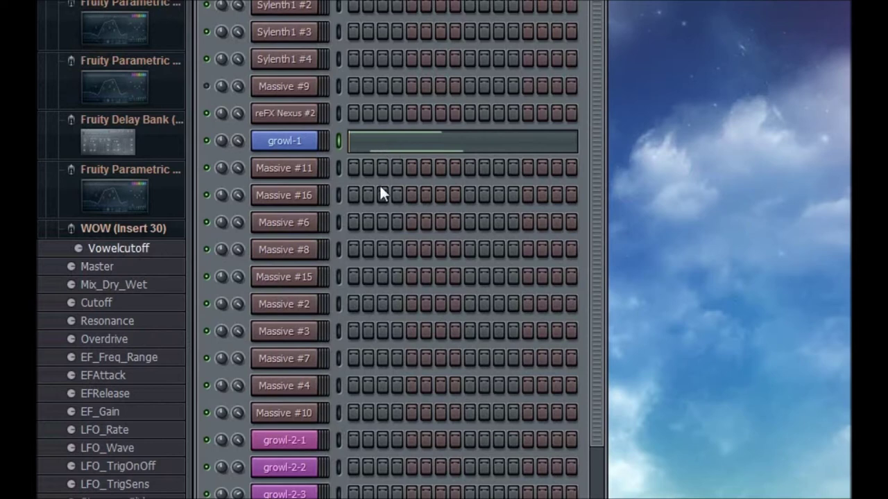
Display the WOW (Insert 30) - Vowelcutoff automation beneath the notes in the growl-1 piano roll.
click(392, 152)
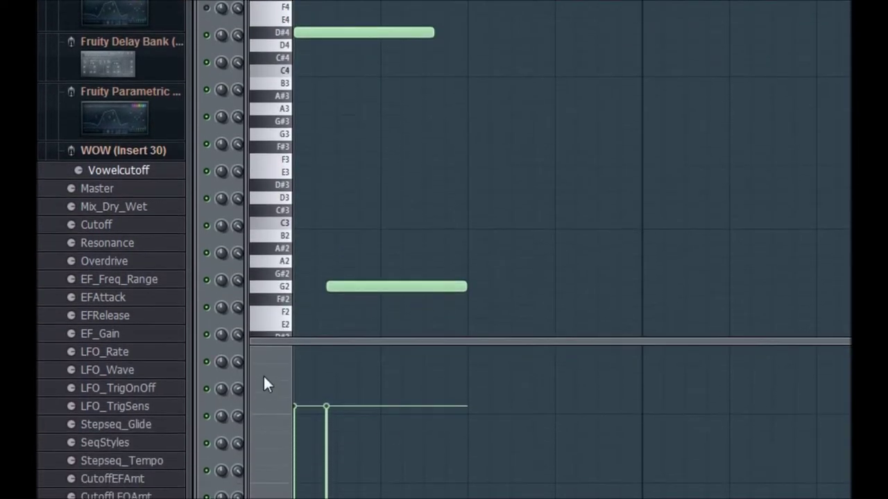
click(262, 368)
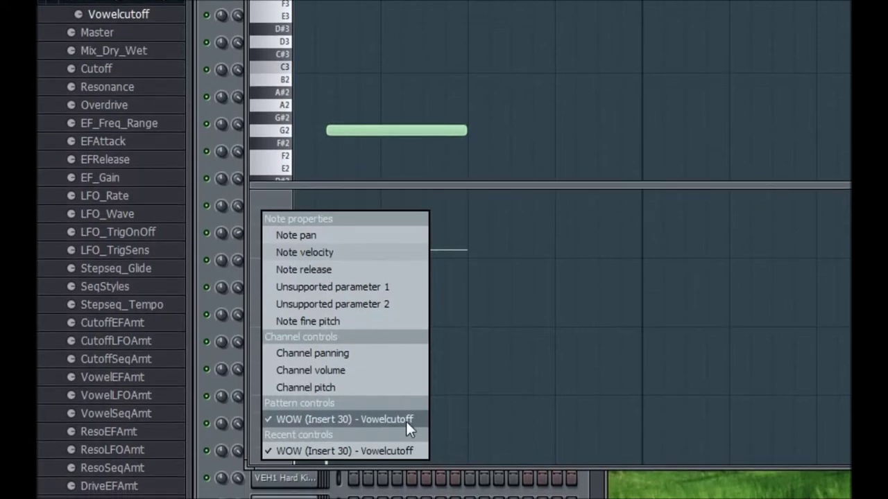
click(322, 420)
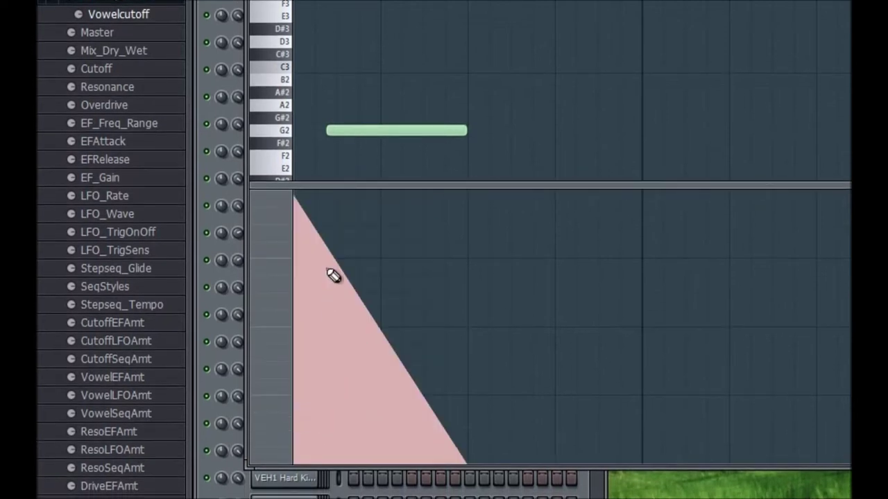
mouse_move(337, 185)
mouse_down()
mouse_move(346, 173)
mouse_move(353, 181)
mouse_up()
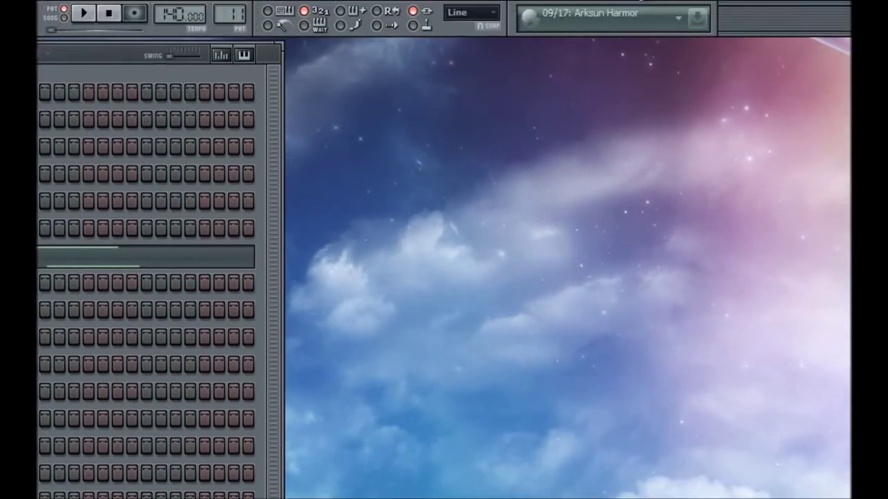
Reopen WOW on Insert 30 and play the pattern to watch its cutoff move, stopping playback and closing WOW at the end.
key(F9)
click(589, 432)
click(723, 367)
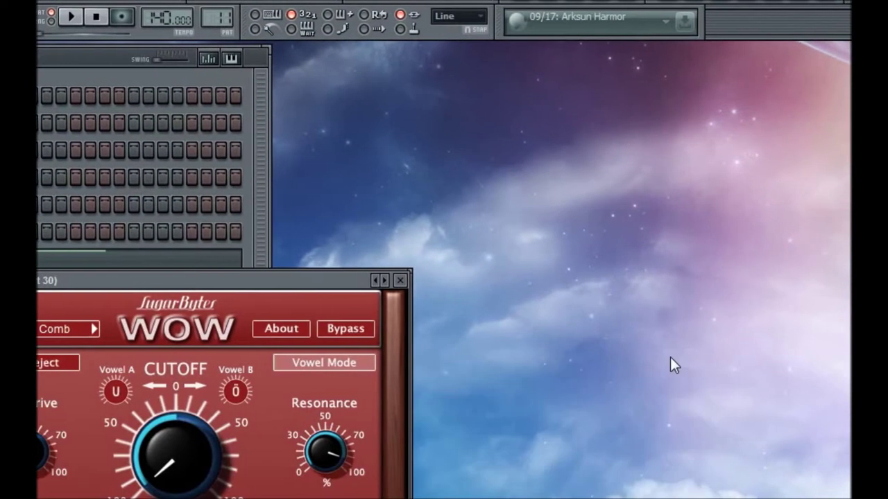
drag(289, 278, 446, 213)
click(72, 20)
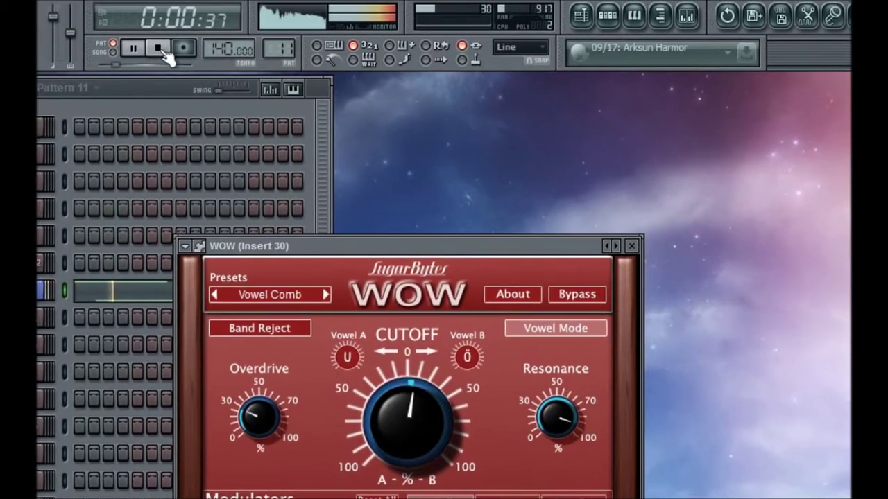
click(164, 51)
drag(430, 279, 427, 328)
click(645, 332)
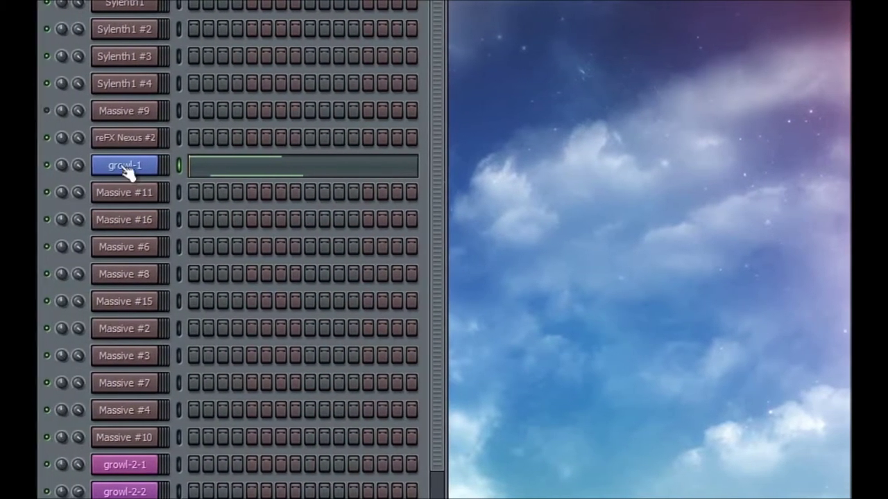
Set the voicing of growl-1's Massive to Monophon and audition the pattern.
click(127, 170)
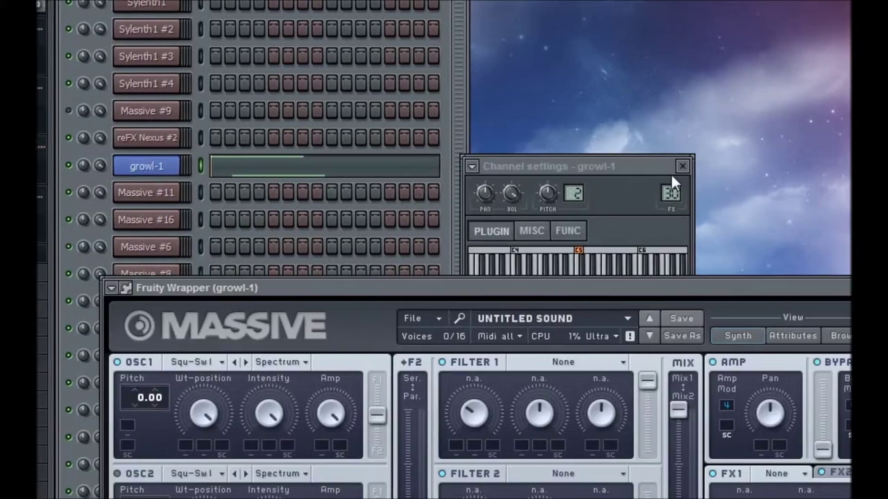
drag(574, 283, 582, 113)
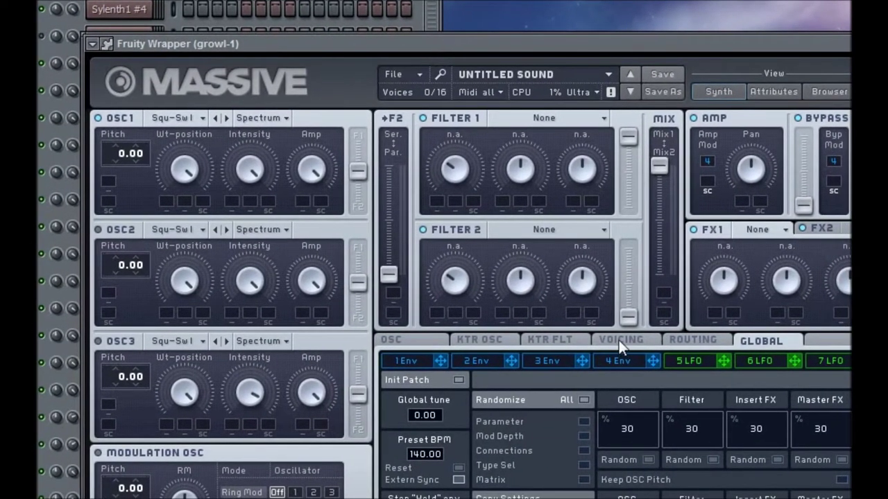
click(619, 341)
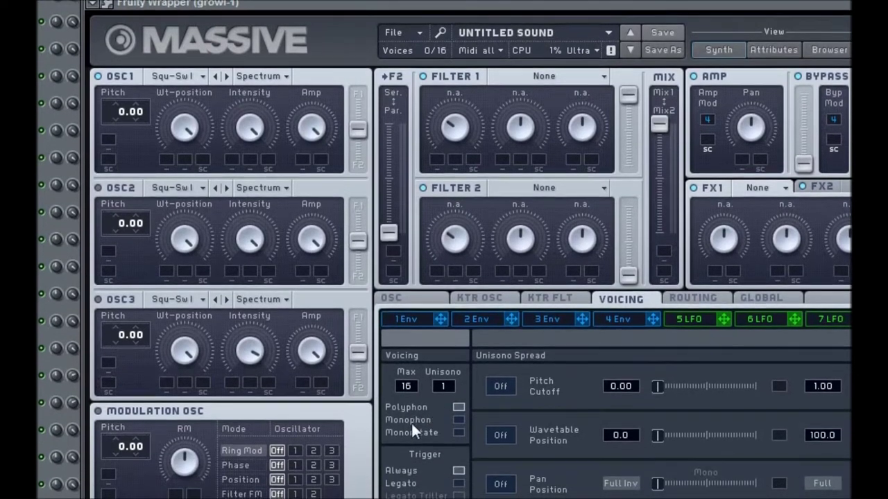
click(458, 420)
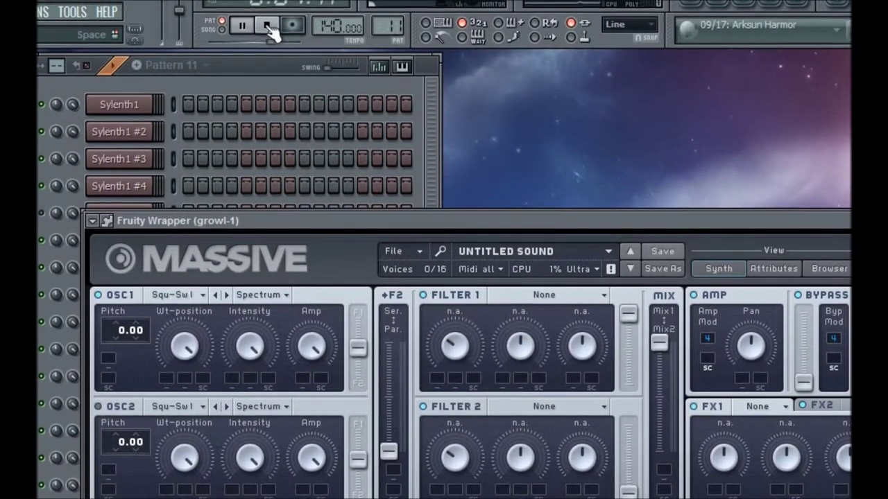
click(267, 8)
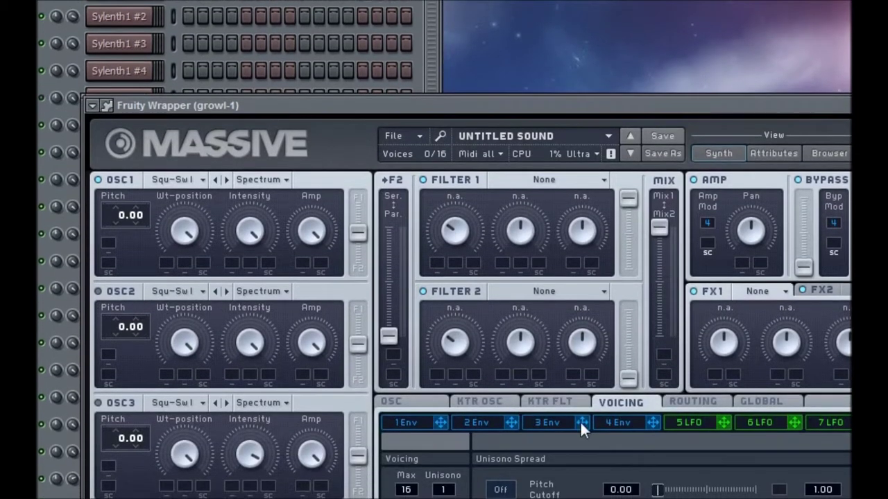
Display Massive's OSC settings and set OSC1 to the Silver wavetable in Bend - mode, with Wt-position turned down below the middle.
click(410, 403)
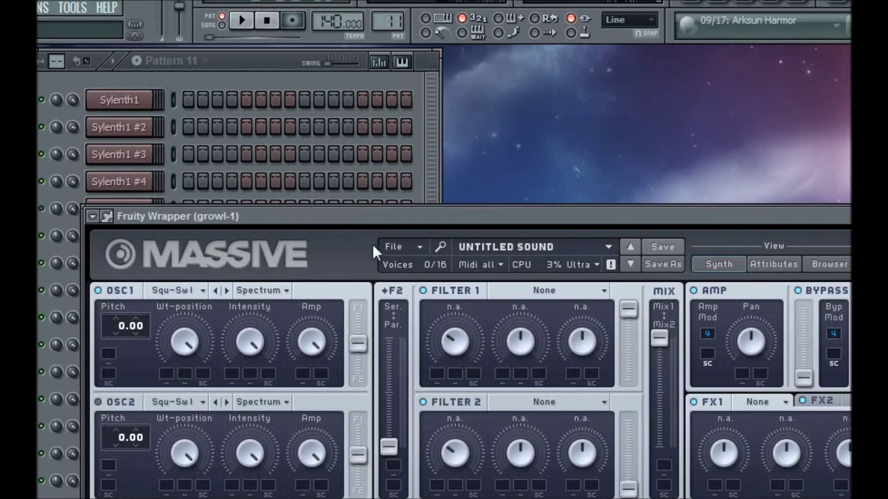
drag(366, 212, 380, 208)
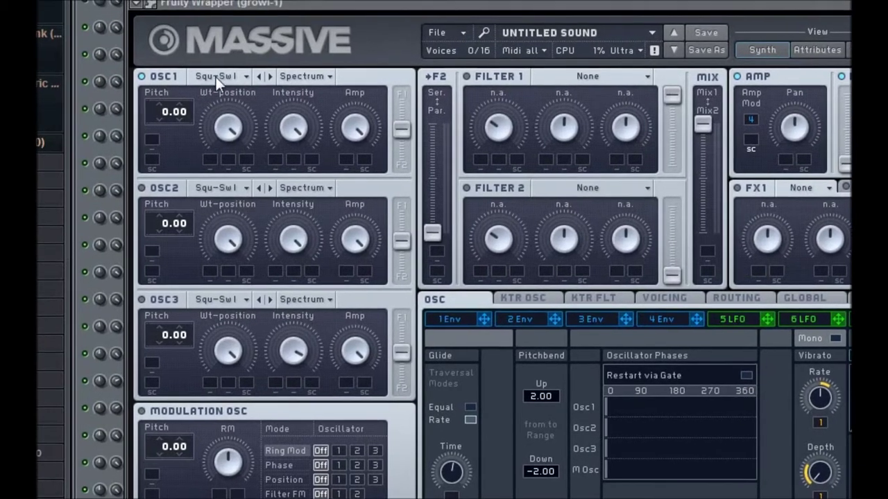
click(194, 61)
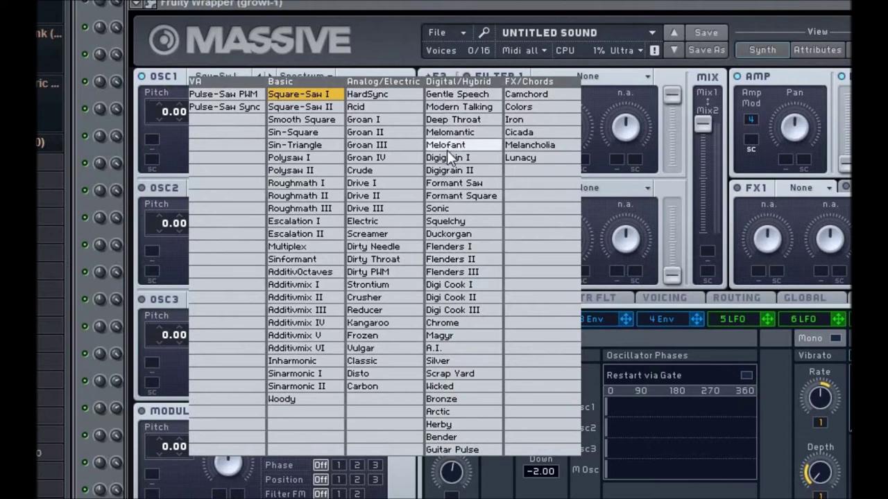
click(449, 362)
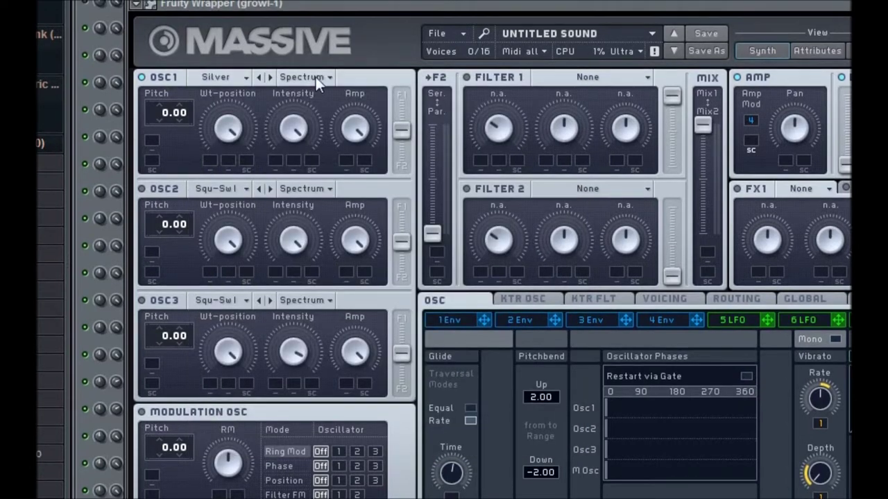
click(309, 76)
click(307, 113)
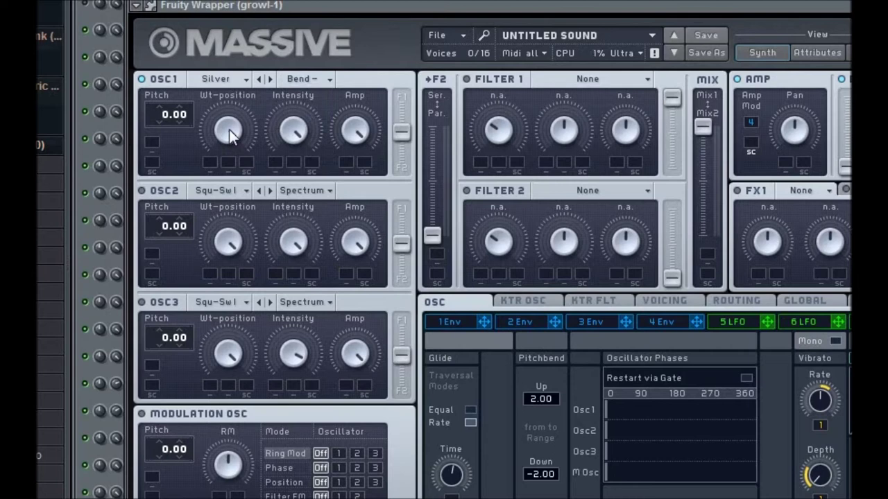
drag(228, 131, 231, 177)
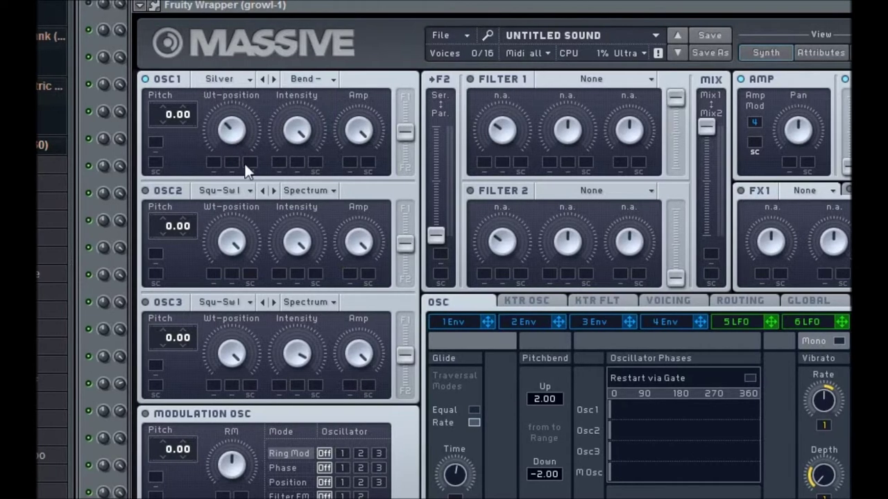
Switch on OSC2 with the Carbon wavetable in Bend - mode, turning its Wt-position well down and its Intensity below the middle.
click(145, 190)
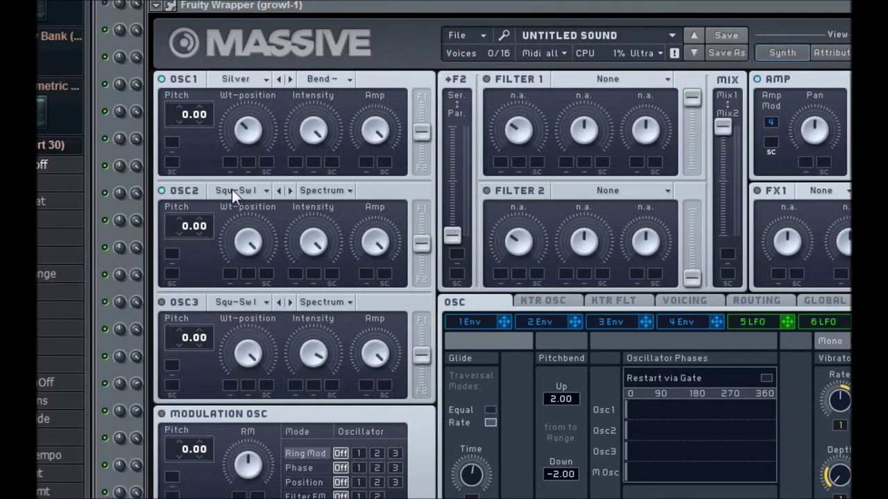
click(235, 195)
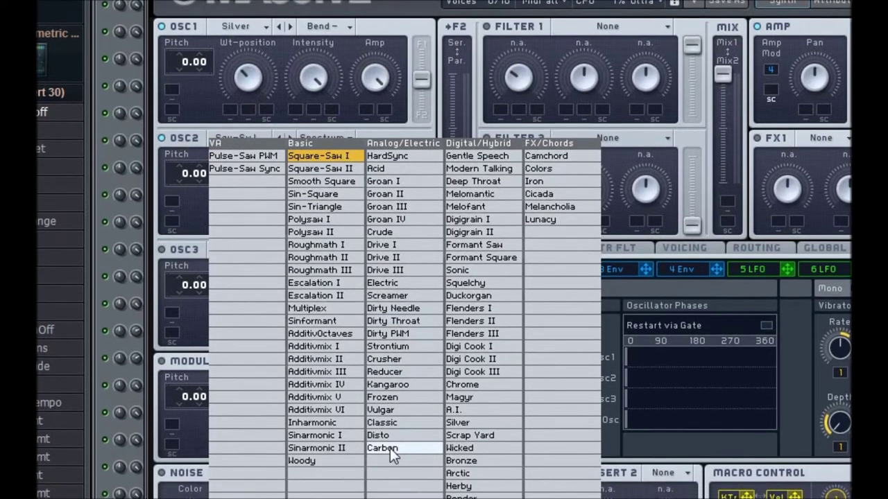
click(390, 459)
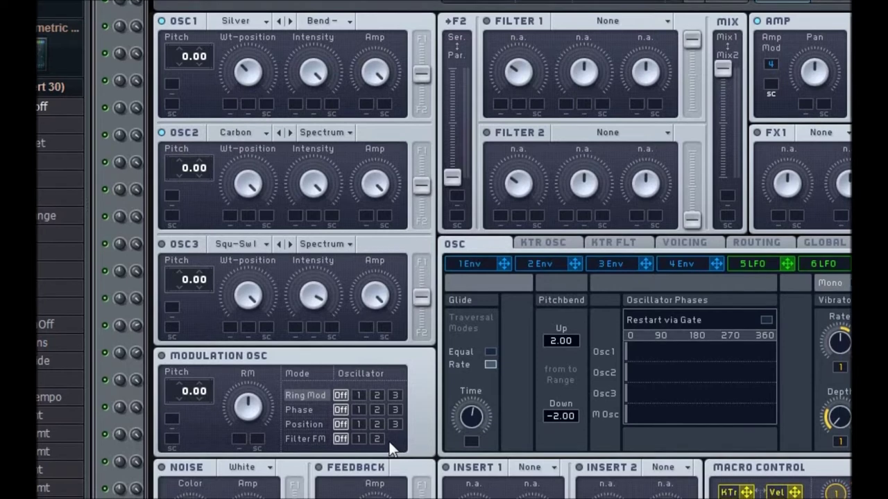
click(333, 135)
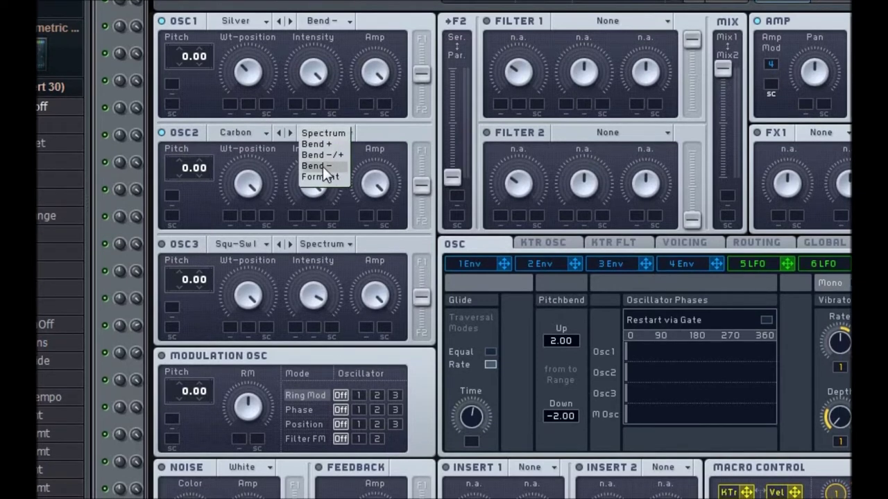
click(322, 167)
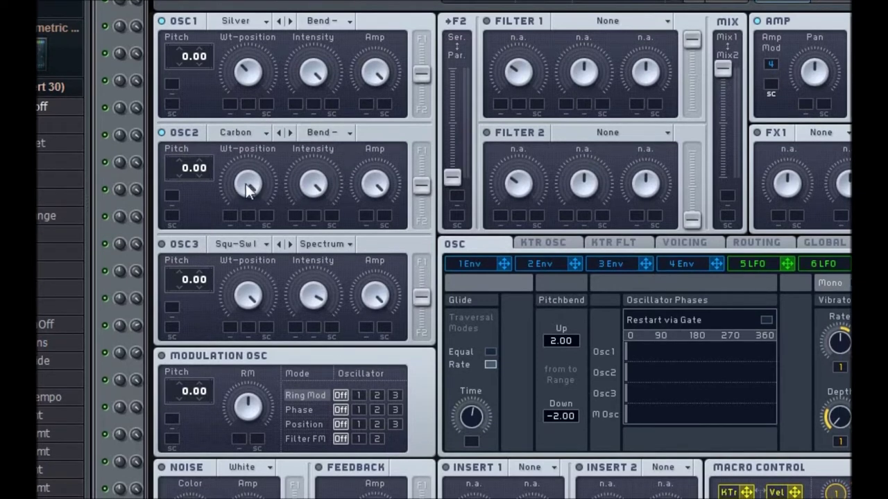
drag(247, 184, 261, 216)
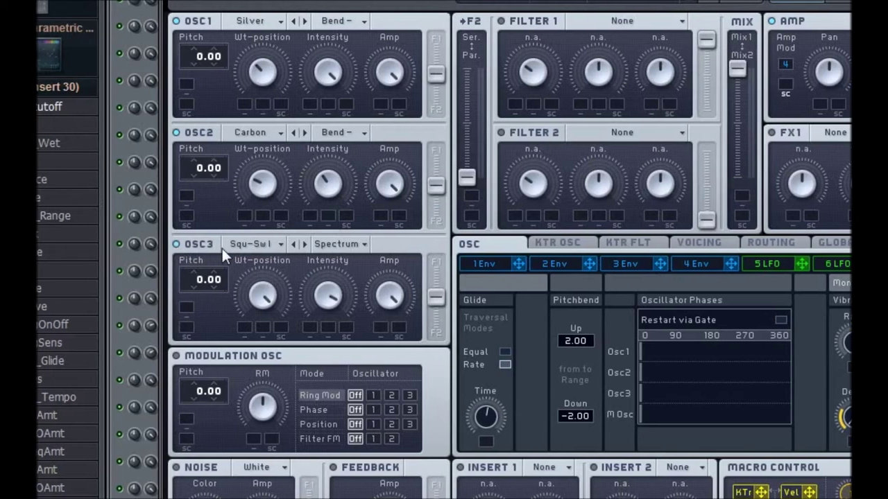
Set OSC3 to the Wicked wavetable in Spectrum mode with pitch -12.00, Wt-position slightly above the middle and Intensity at maximum.
click(251, 248)
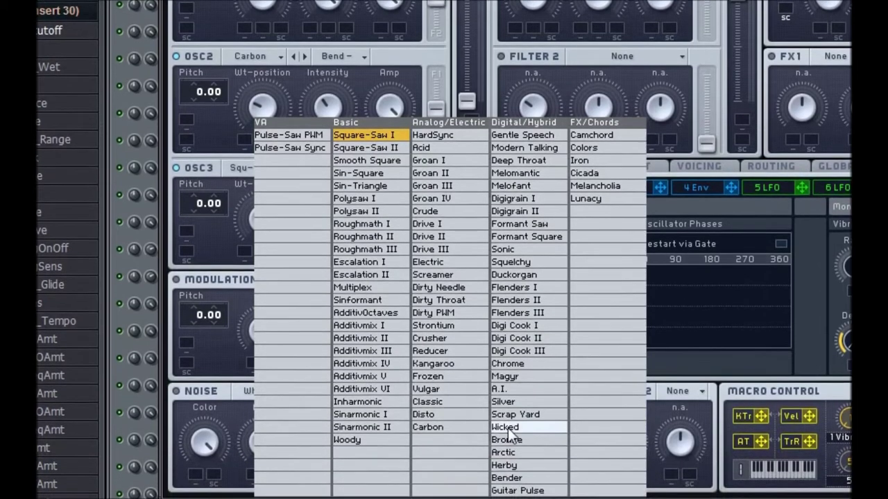
click(507, 428)
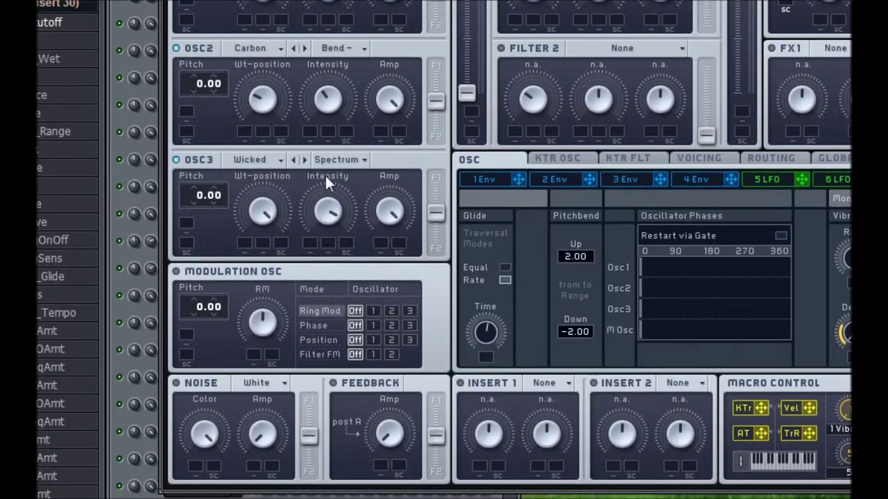
click(194, 204)
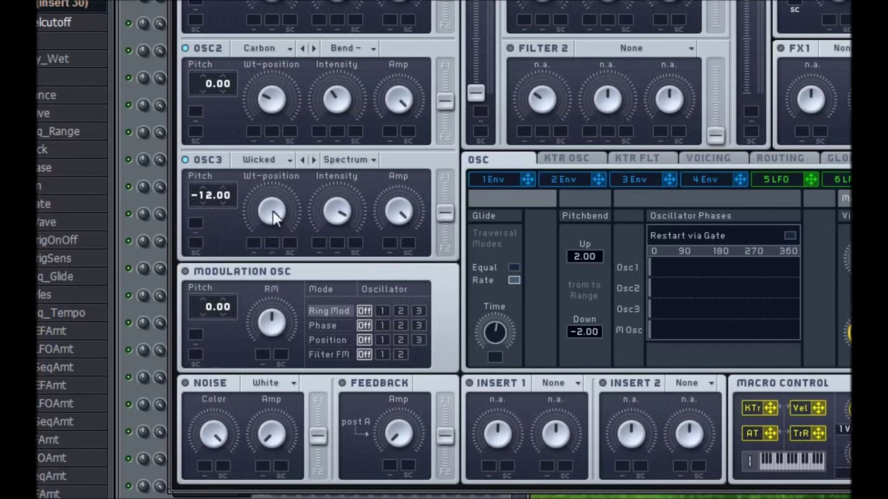
drag(268, 231, 265, 265)
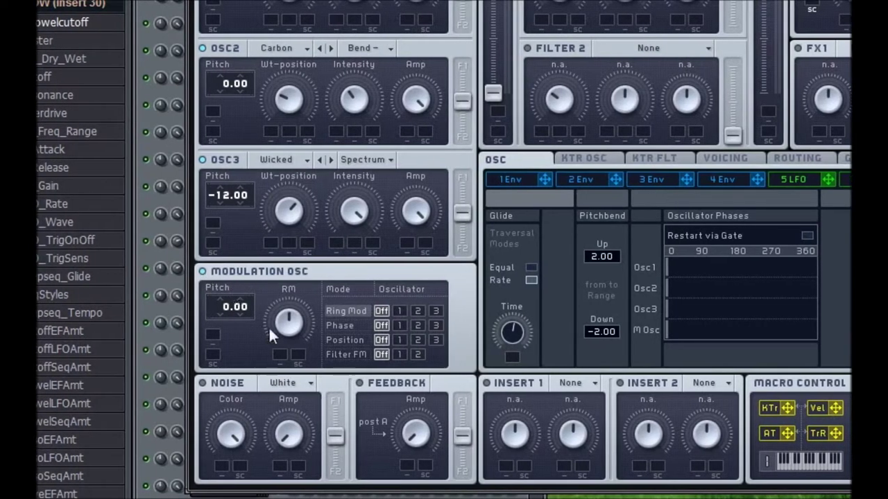
Set the modulation oscillator to Phase mode on oscillator 2, and switch on the EQ with Boost and High Shelf raised above the middle.
click(342, 326)
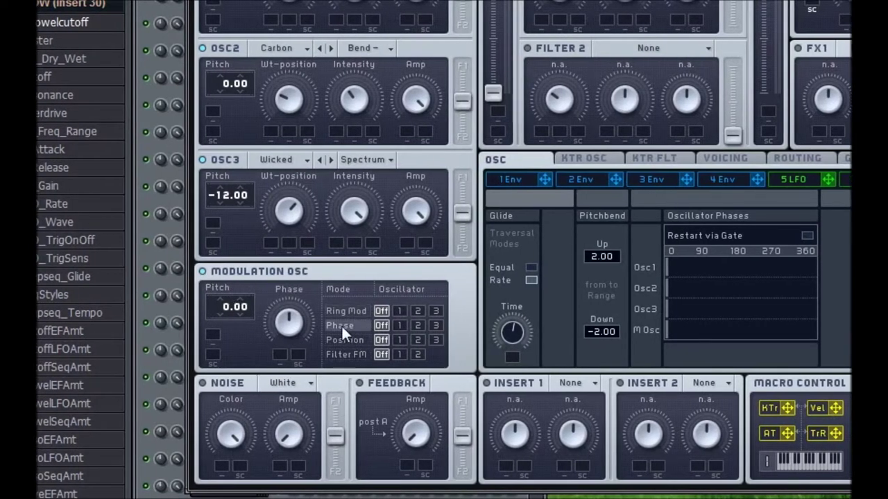
click(417, 325)
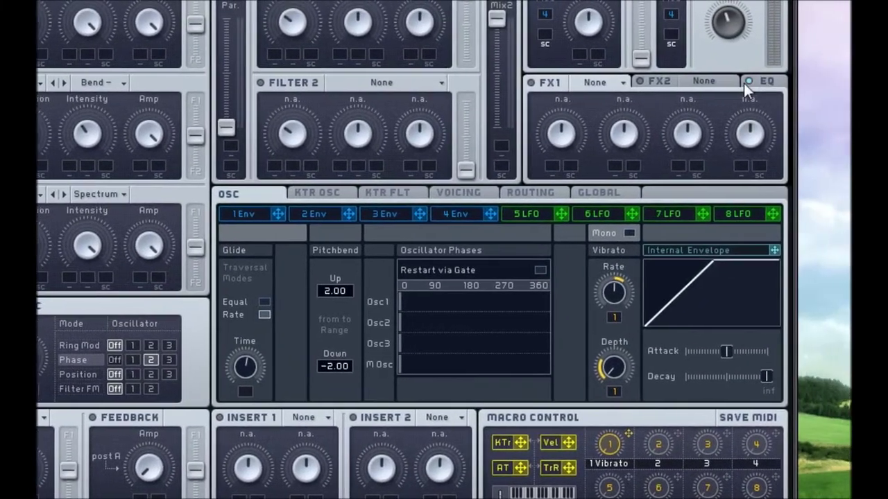
click(747, 83)
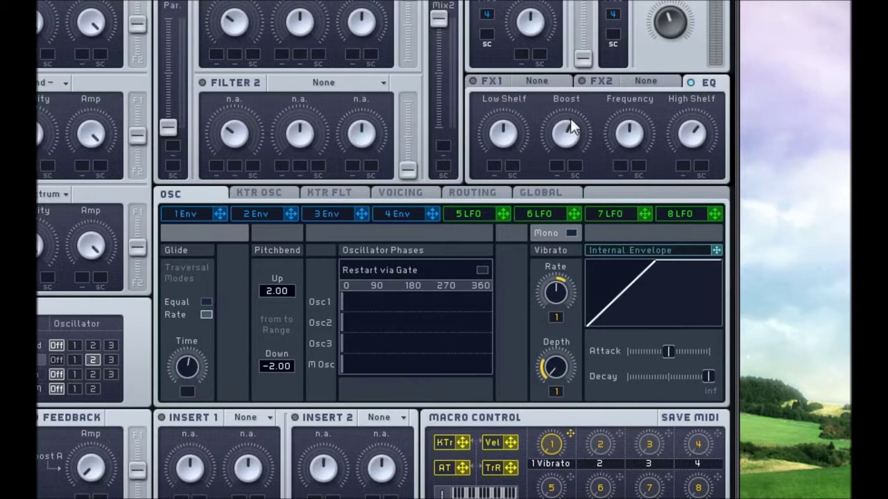
Display LFO 5's settings, demonstrate its Sync option, and set its unsynced Rate slightly below the middle.
click(468, 214)
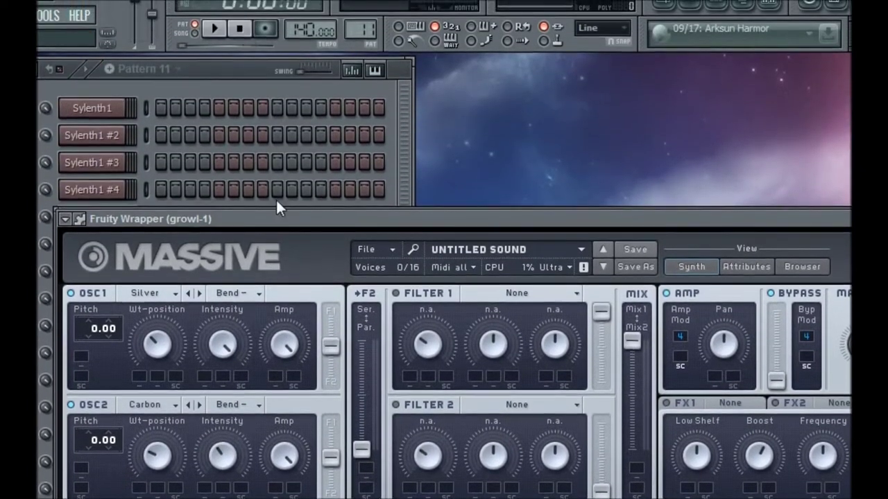
drag(371, 219, 392, 218)
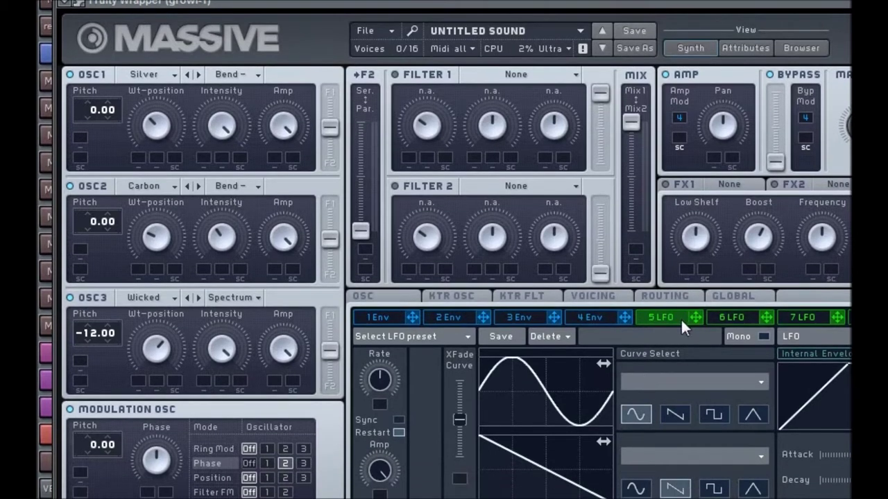
click(399, 419)
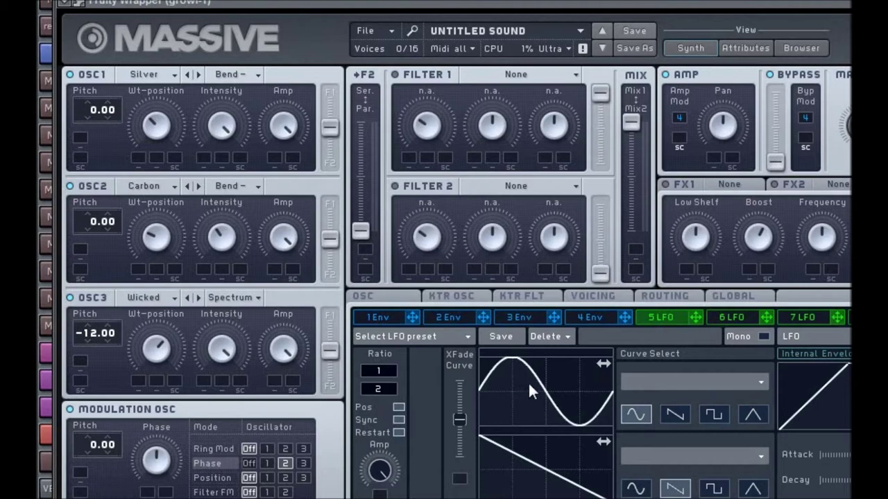
drag(531, 385, 538, 388)
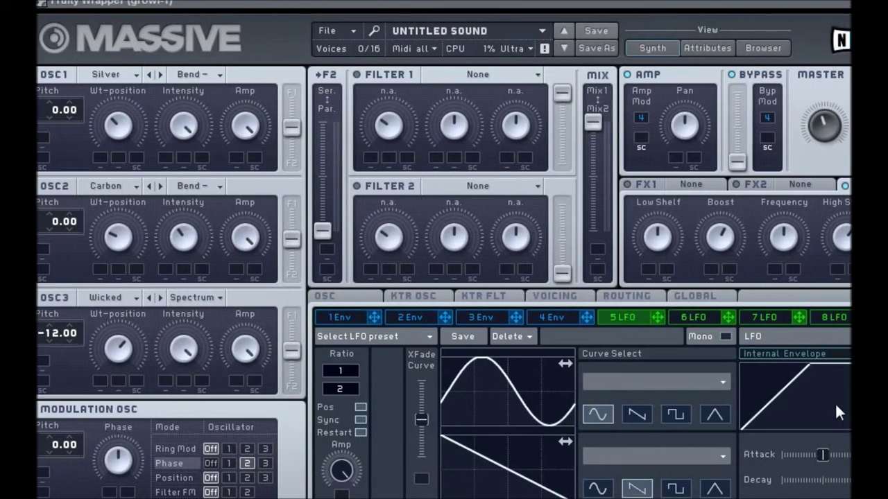
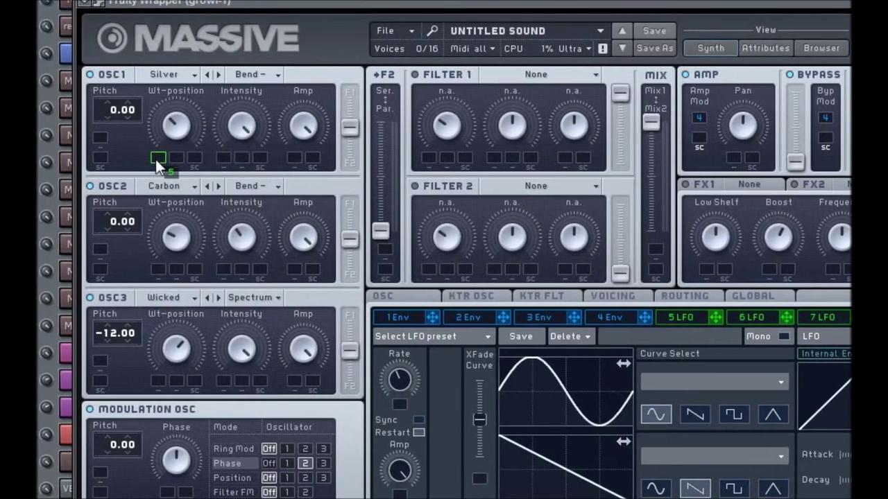
Assign LFO 5 to OSC1's Wt-position and LFO 8 to its Intensity, setting a modulation range for each.
drag(174, 159, 175, 159)
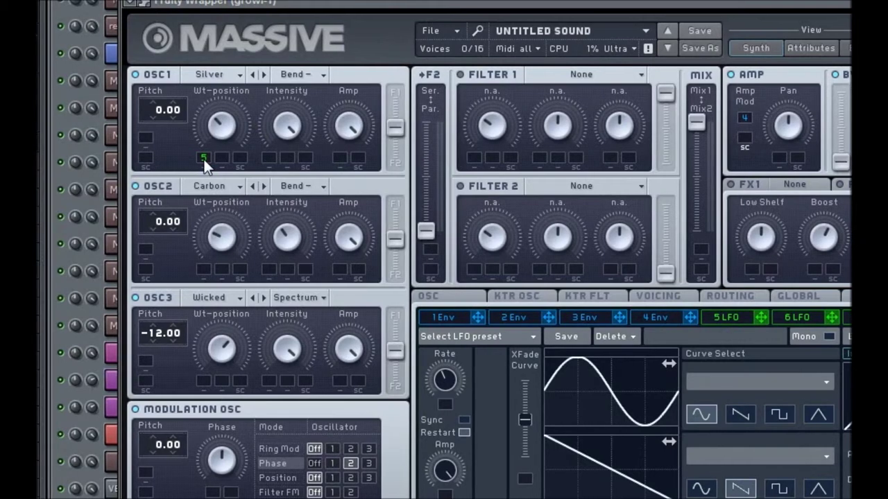
drag(203, 157, 217, 71)
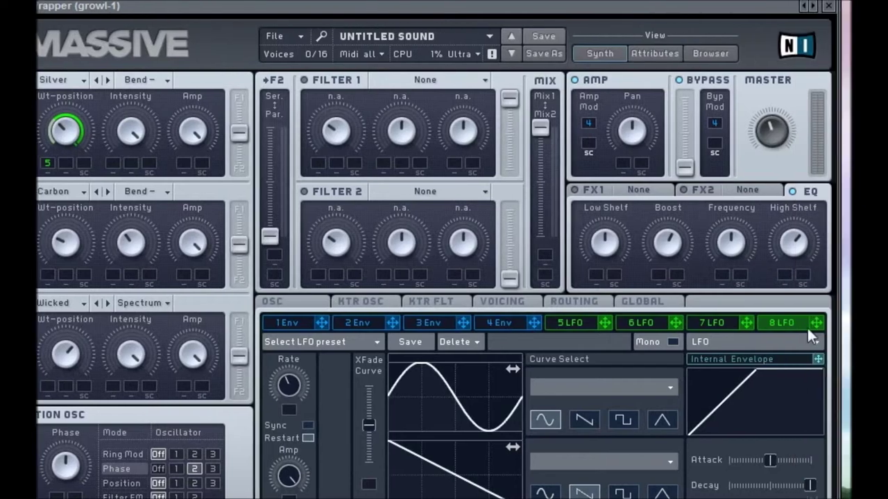
drag(816, 323, 615, 272)
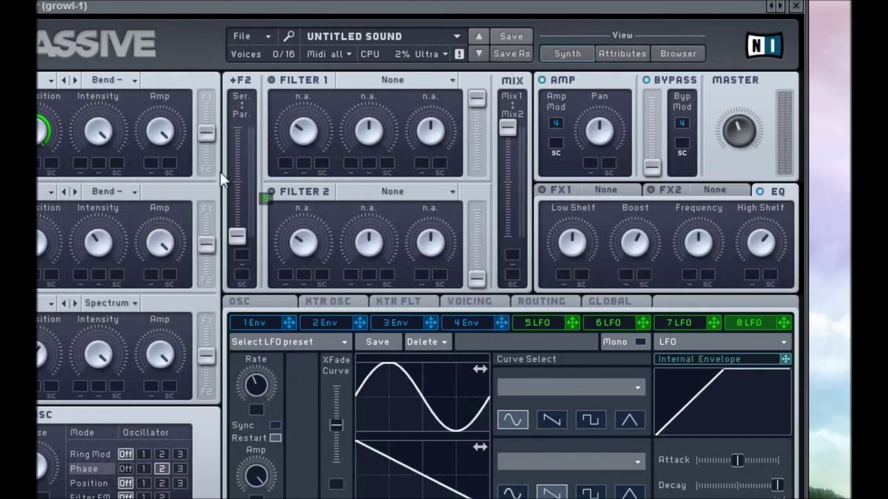
drag(219, 172, 80, 164)
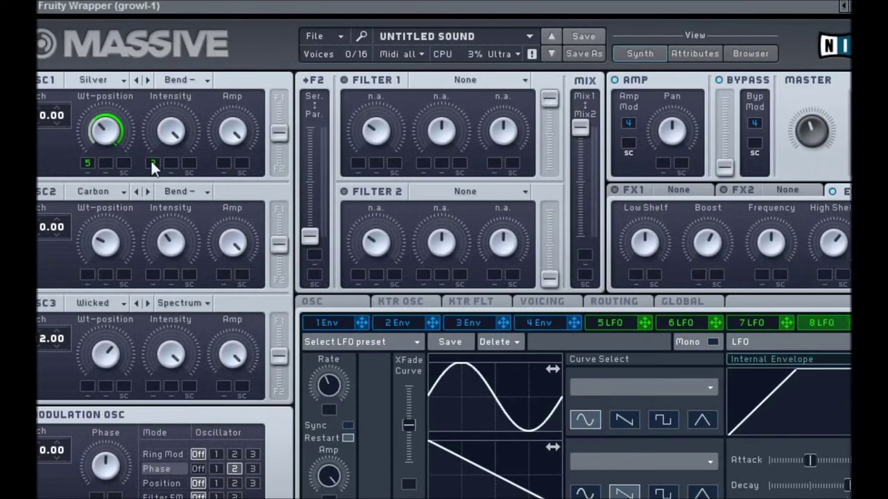
drag(146, 158, 165, 193)
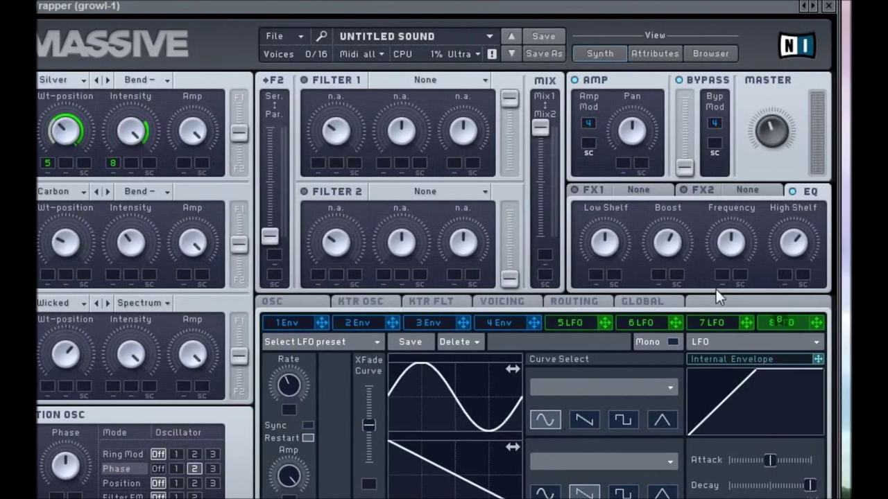
Assign LFO 8 to OSC2's Wt-position and LFO 5 to OSC3's Wt-position, setting a modulation range for each.
drag(163, 242, 47, 273)
mouse_move(134, 270)
mouse_down()
mouse_move(162, 269)
mouse_move(163, 250)
mouse_move(188, 242)
mouse_move(188, 233)
mouse_up()
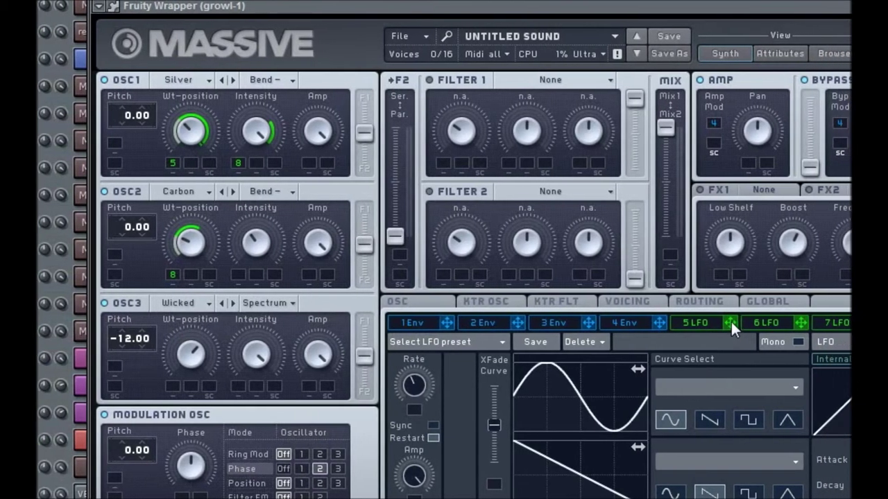
drag(721, 321, 168, 387)
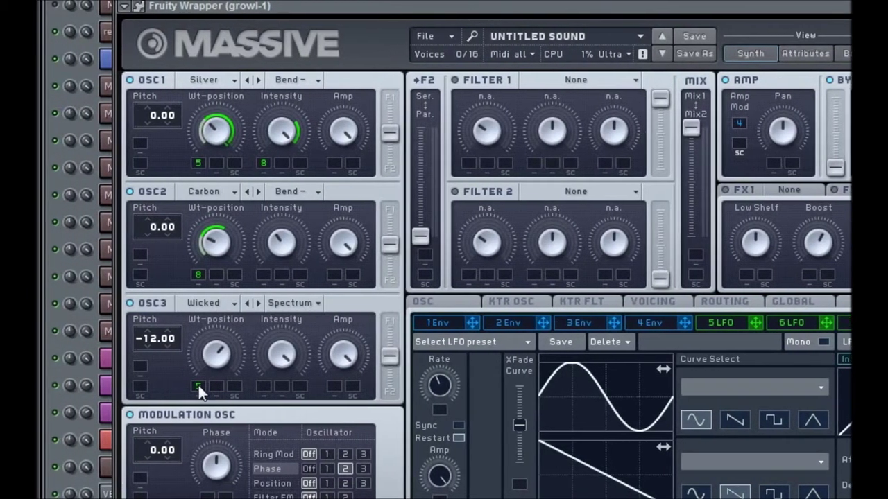
mouse_move(186, 384)
mouse_down()
mouse_move(186, 395)
mouse_move(186, 379)
mouse_move(209, 373)
mouse_move(208, 356)
mouse_up()
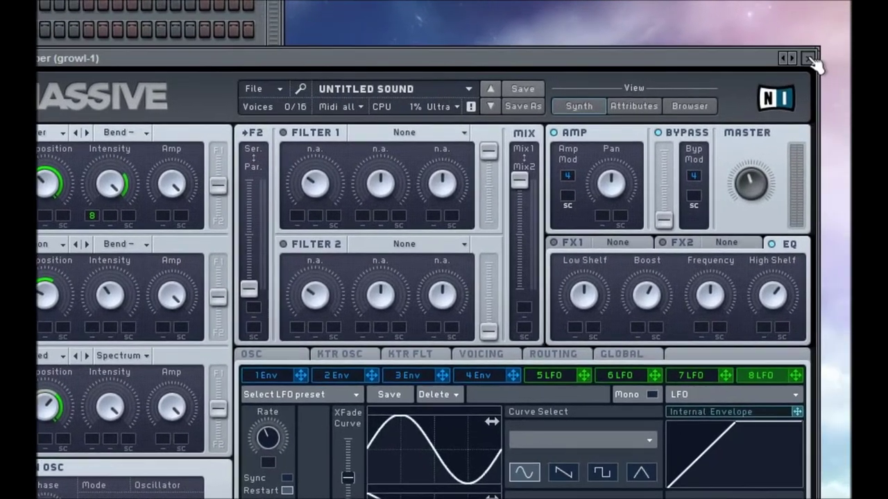
Close growl-1's Massive, examine the channel's notes in its piano roll, audition Pattern 11 briefly, and close the piano roll.
click(810, 59)
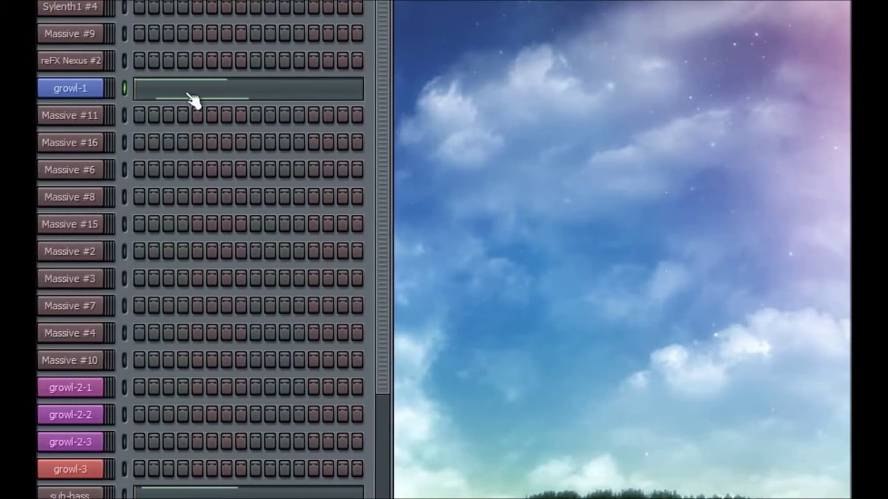
click(191, 98)
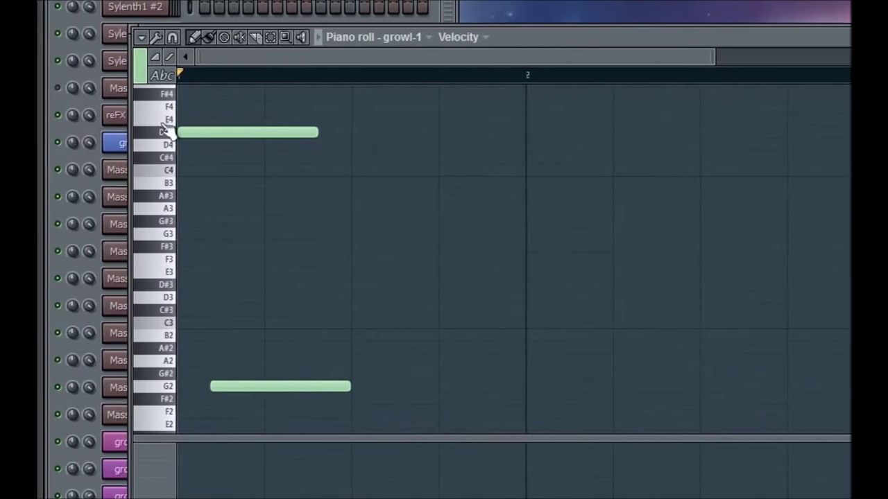
scroll(214, 255, up, 3)
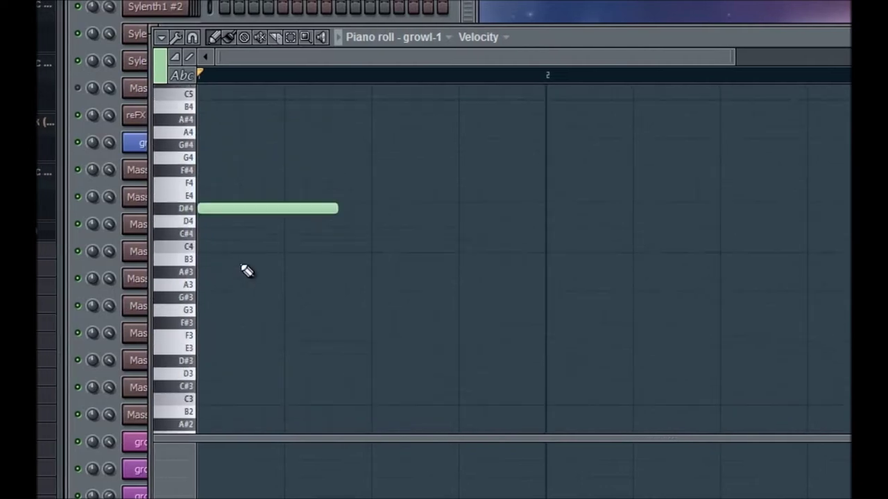
scroll(229, 257, up, 2)
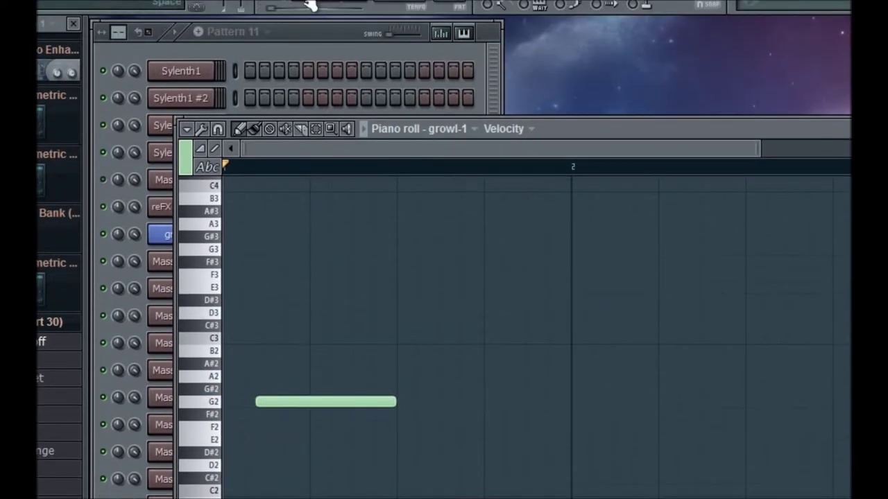
click(304, 8)
click(330, 25)
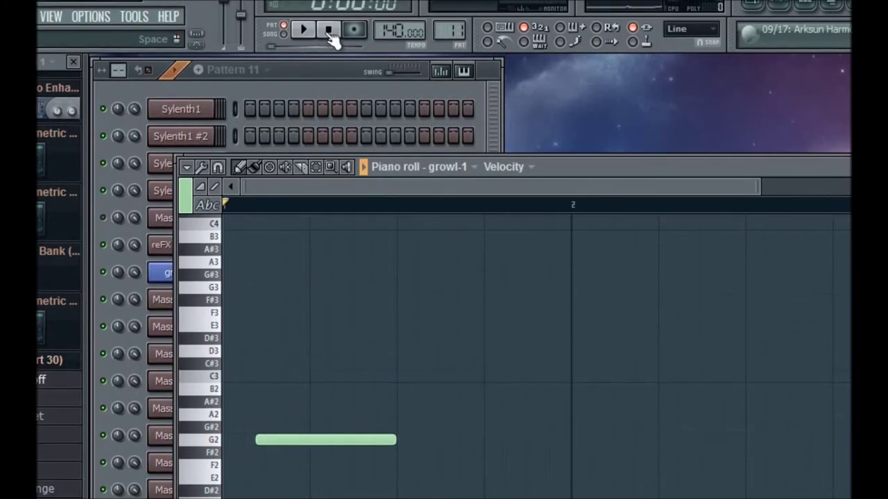
key(F7)
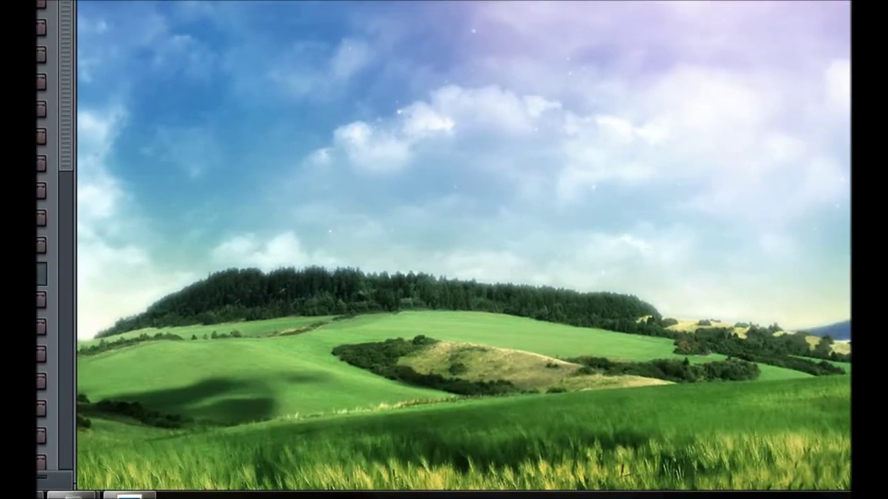
Show the playlist and the growl-2 channels in the step sequencer, and take a brief look at the growl-2-1 instrument before closing it.
click(809, 487)
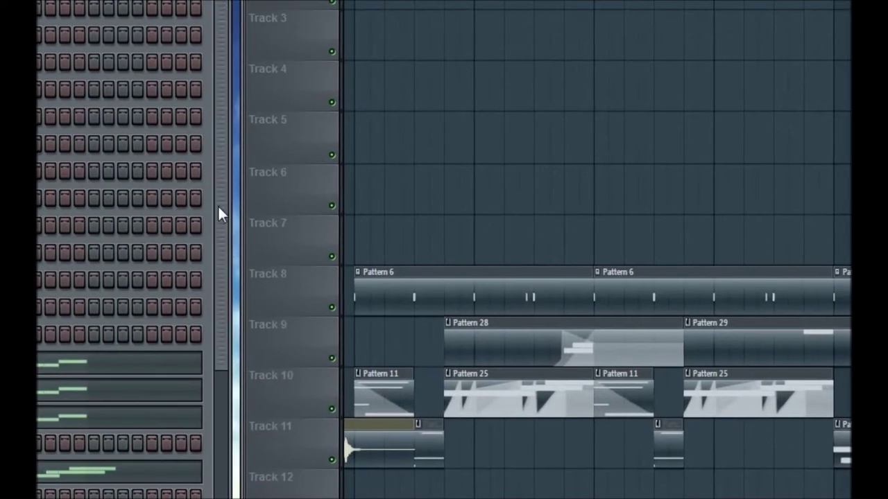
drag(218, 207, 221, 301)
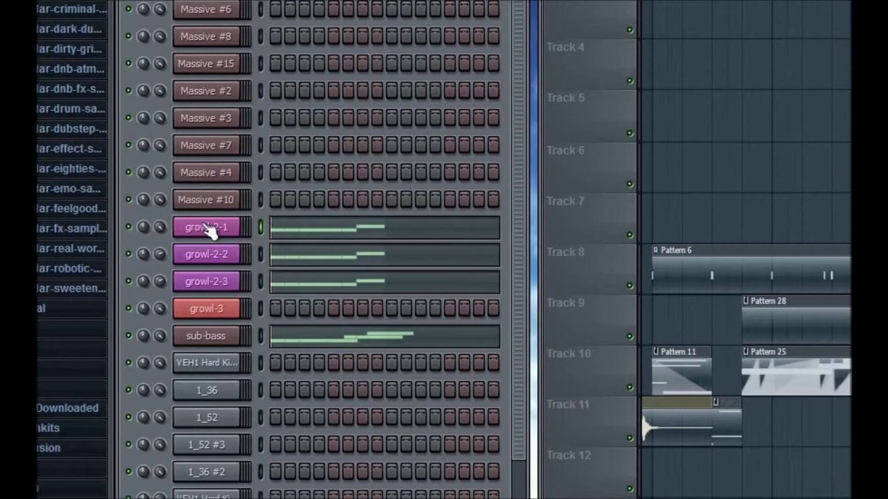
click(207, 227)
drag(541, 336, 454, 138)
click(743, 41)
drag(610, 152, 628, 152)
key(Escape)
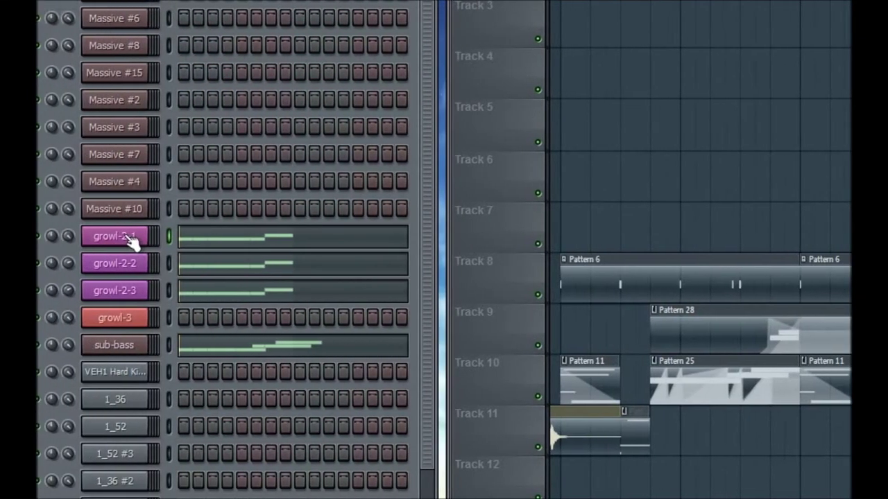
Locate the growl-2 channels in the step sequencer and take a brief look at growl-2-1's Massive before closing it.
scroll(447, 305, up, 2)
scroll(455, 354, down, 4)
scroll(455, 316, up, 2)
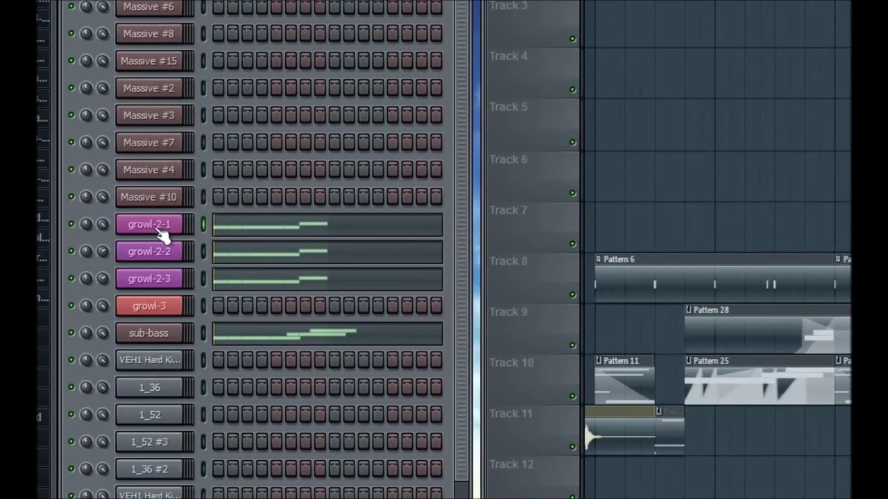
click(165, 234)
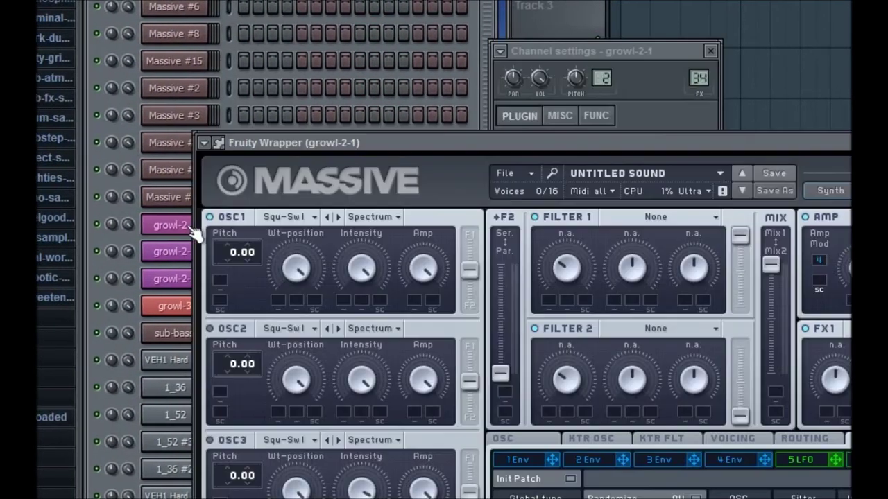
drag(581, 137, 558, 109)
click(710, 51)
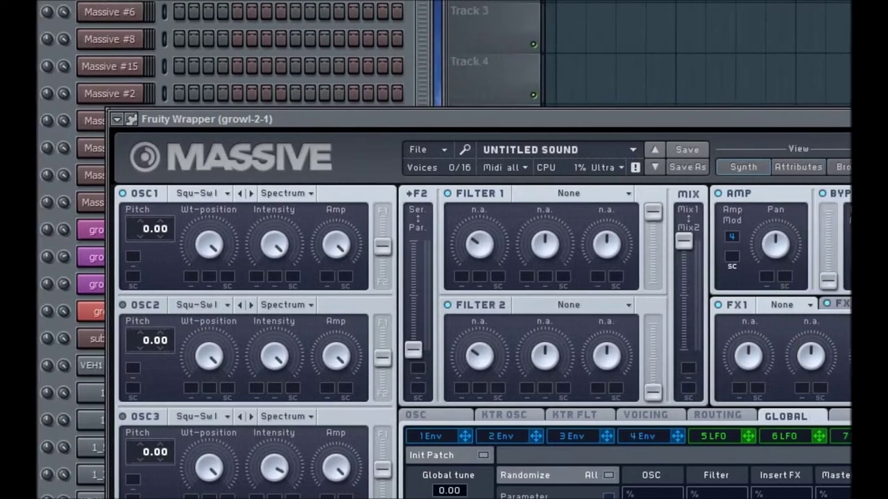
key(Escape)
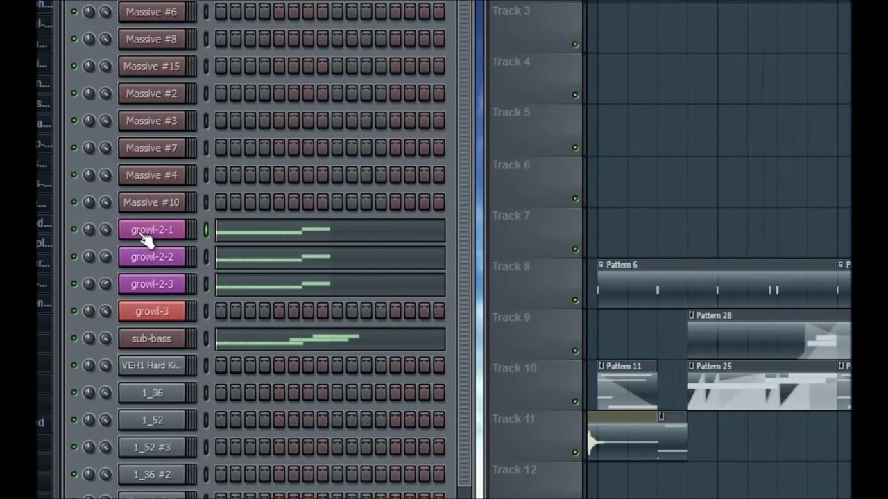
Reopen growl-2-1's Massive to view its oscillators, filters and effects, and close it together with its channel settings.
click(147, 238)
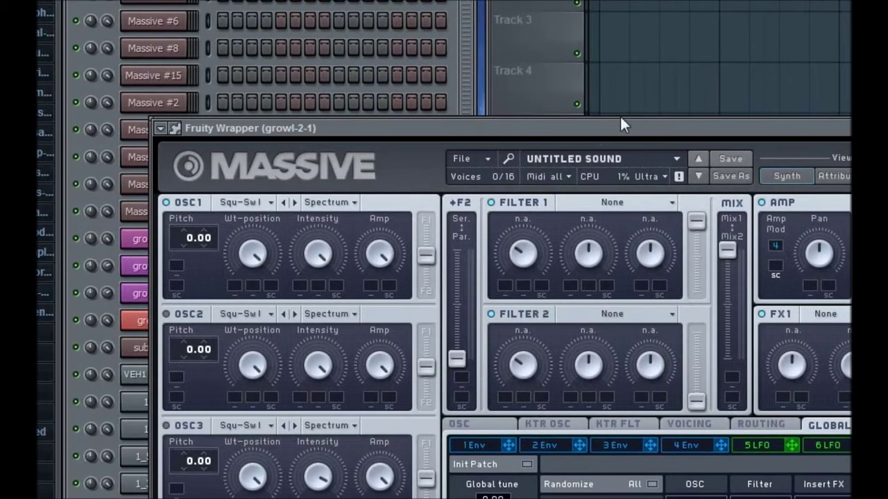
drag(620, 119, 641, 2)
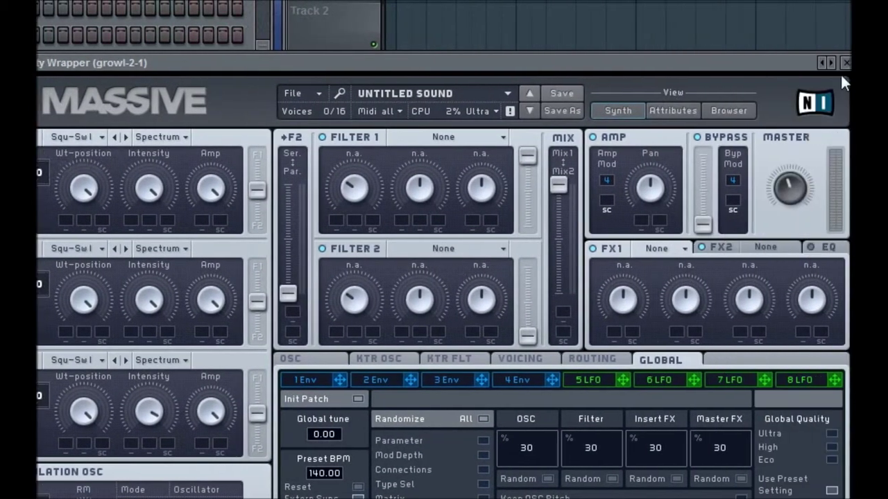
click(841, 63)
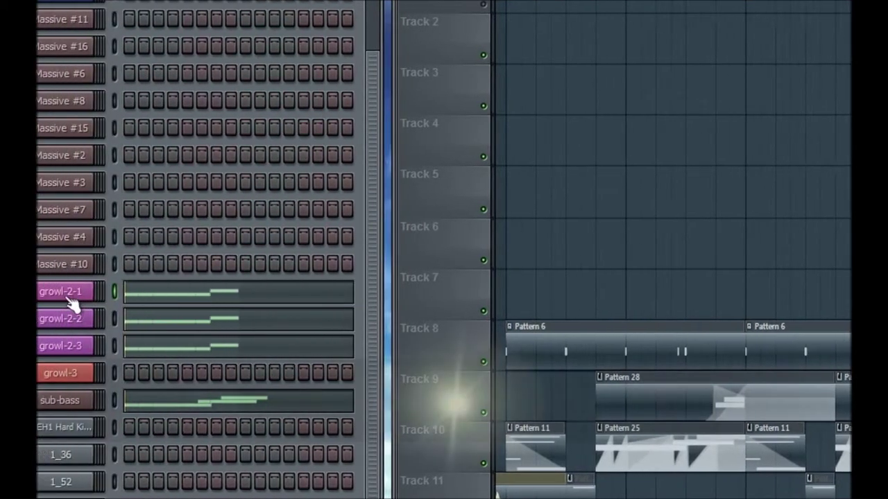
click(83, 293)
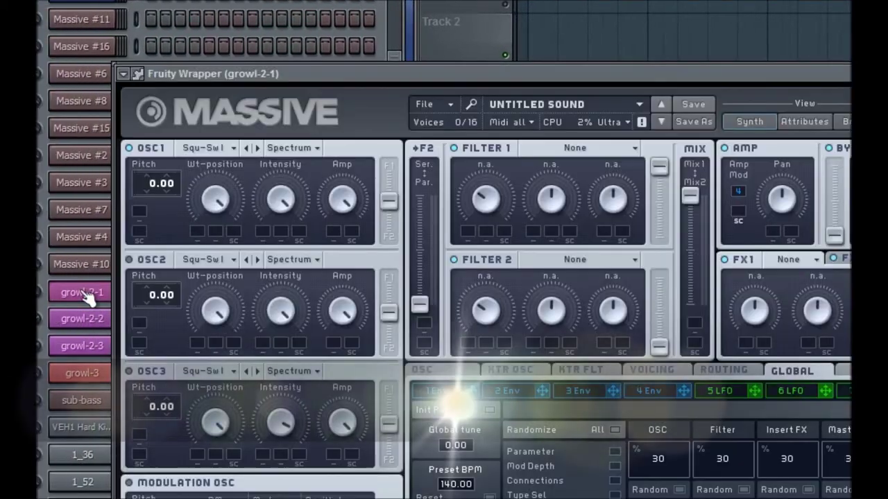
drag(295, 80, 273, 381)
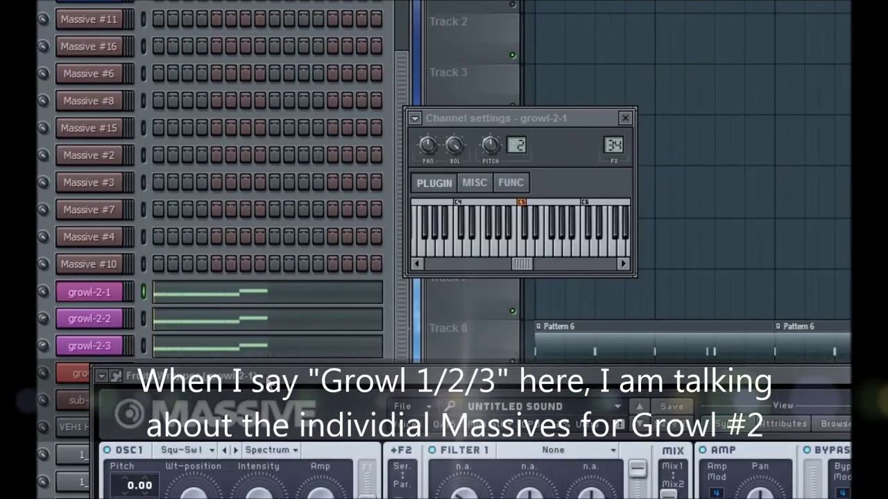
click(625, 117)
click(830, 351)
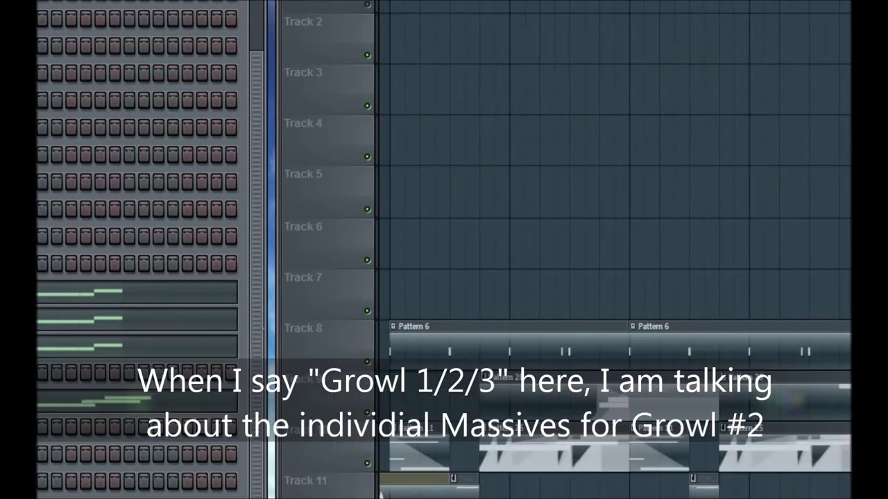
View the Massive instruments of growl-2-2 and growl-2-3 in turn, closing each one along with its channel settings.
click(90, 319)
drag(380, 71, 390, 292)
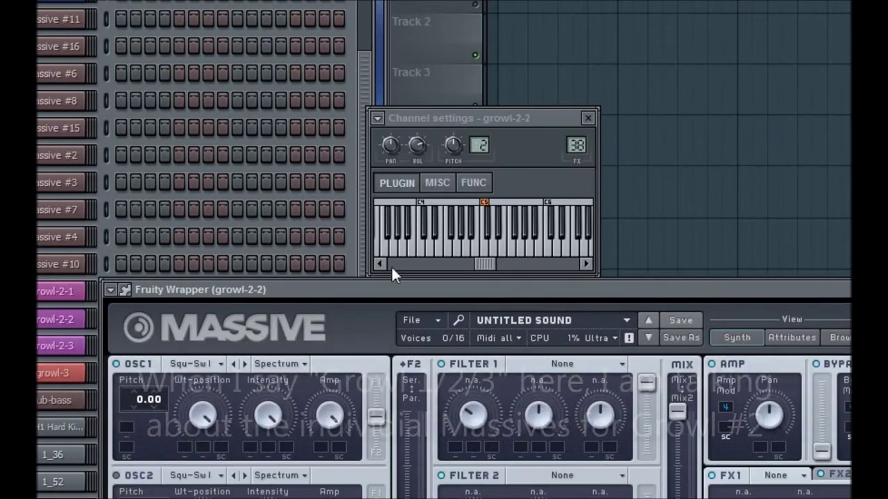
click(586, 115)
click(842, 289)
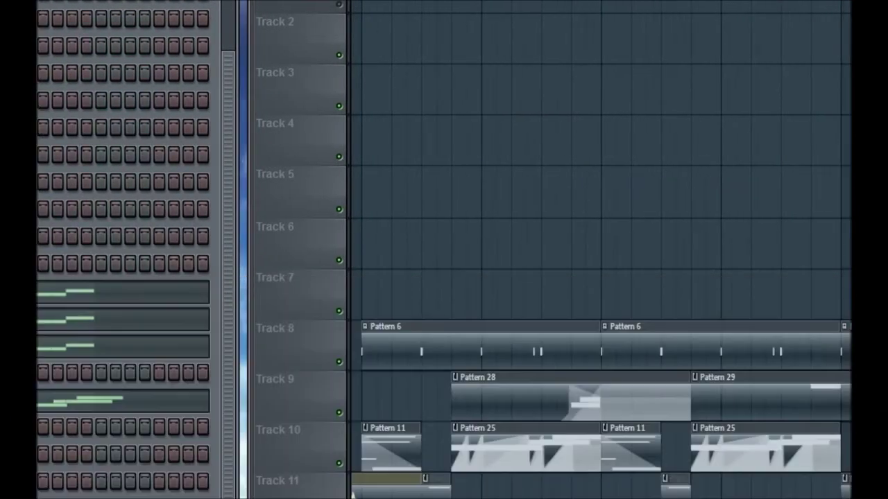
click(44, 345)
drag(415, 68, 417, 295)
click(565, 120)
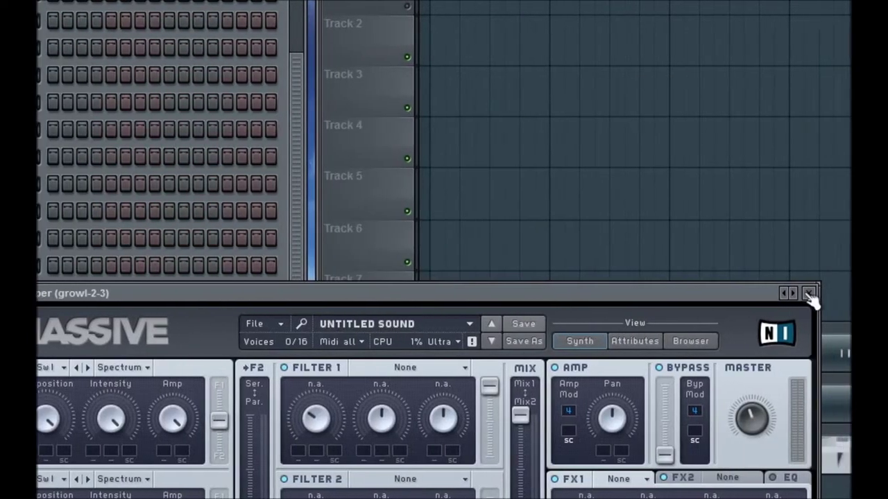
click(847, 293)
Reopen growl-2-1's Massive and show the effect chain of mixer Insert 34 beside it.
click(40, 302)
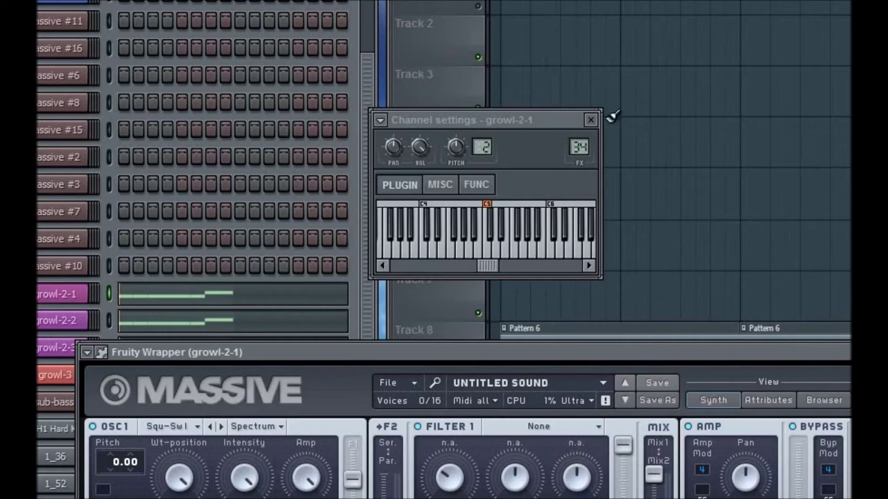
drag(455, 350, 421, 91)
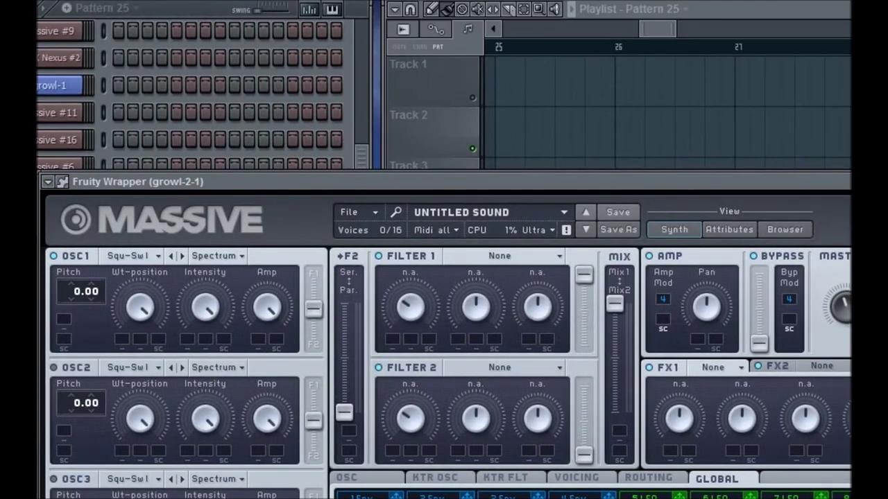
click(717, 3)
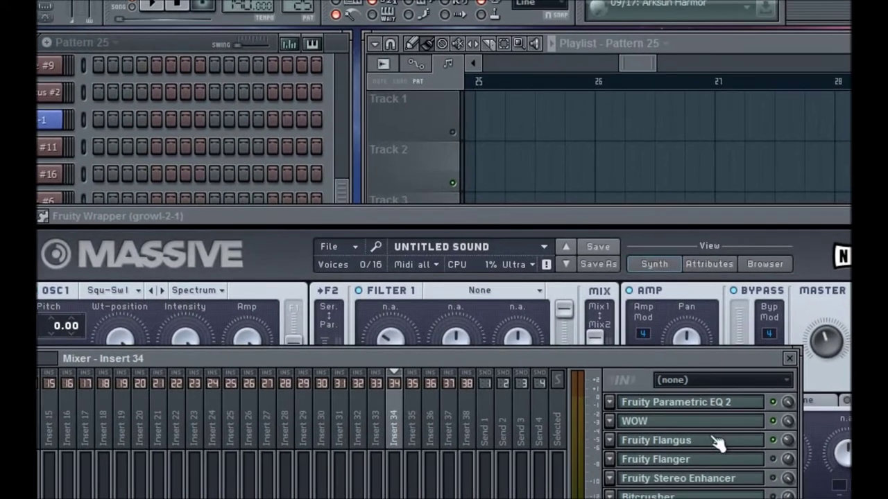
drag(698, 367, 670, 368)
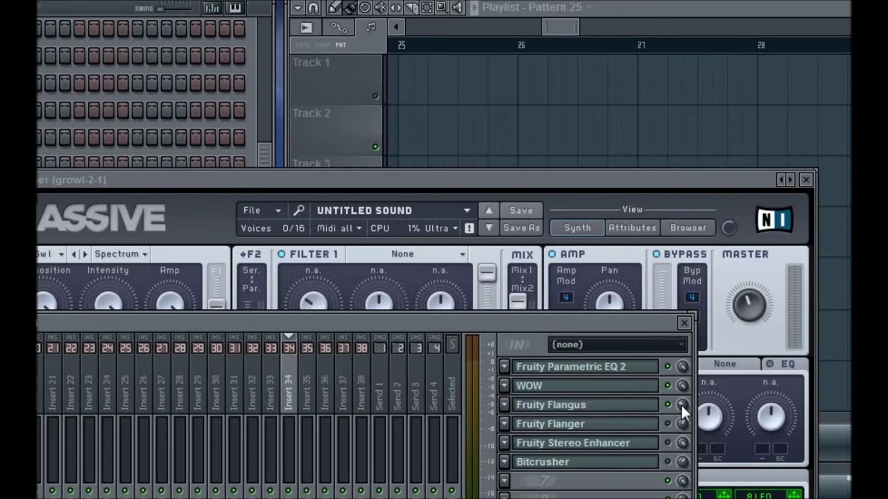
drag(583, 328, 615, 361)
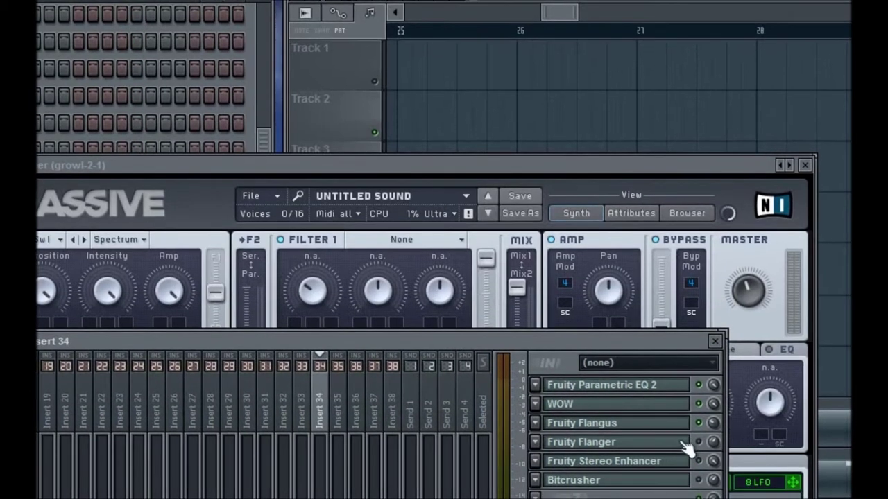
Examine the WOW effect's settings on Insert 34, and close WOW, the mixer and growl-2-1's Massive.
click(652, 405)
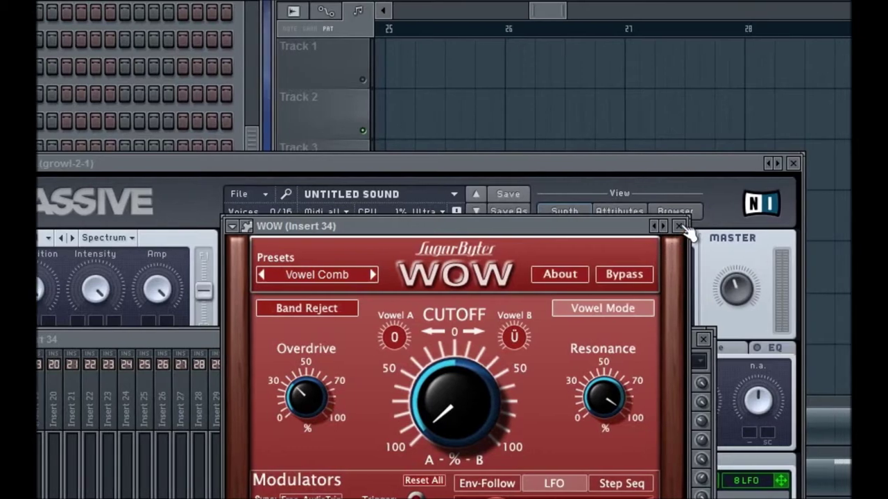
click(680, 226)
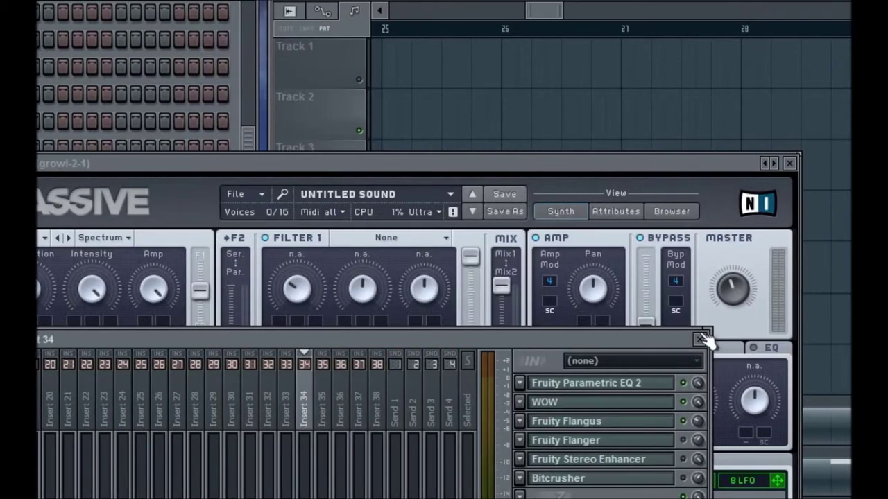
click(702, 339)
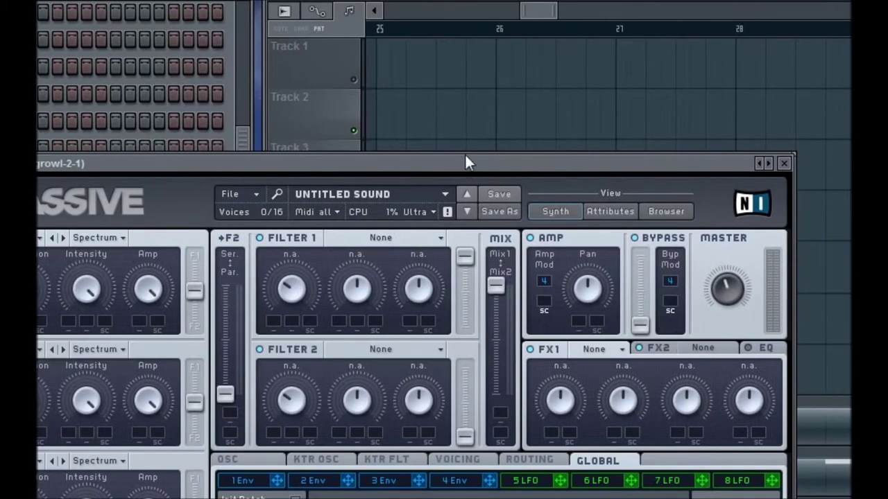
drag(466, 155, 483, 123)
click(800, 132)
Examine growl-2-1's notes and the list of note and control properties in its piano roll, and return to the step sequencer.
drag(216, 255, 135, 342)
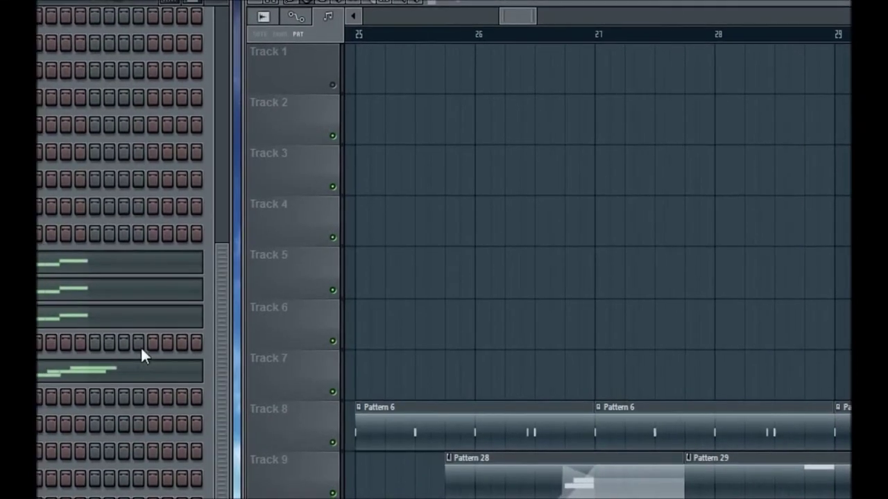
click(69, 268)
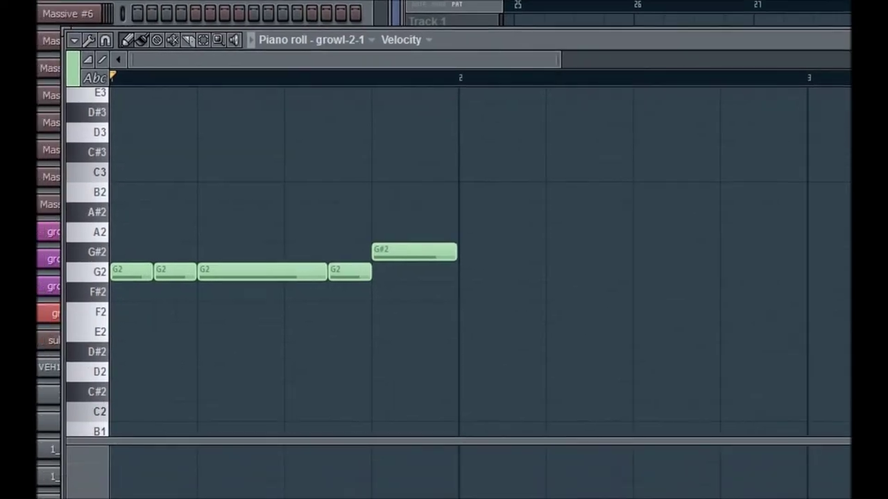
click(87, 474)
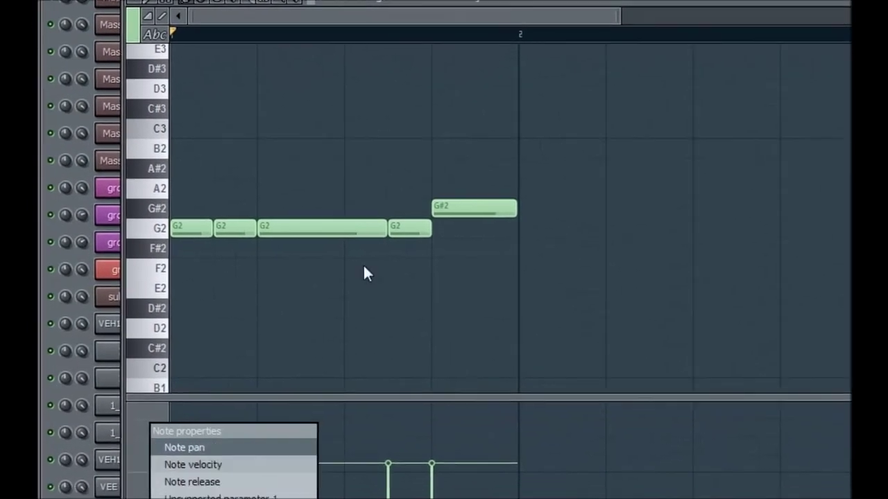
click(826, 36)
drag(97, 302, 159, 347)
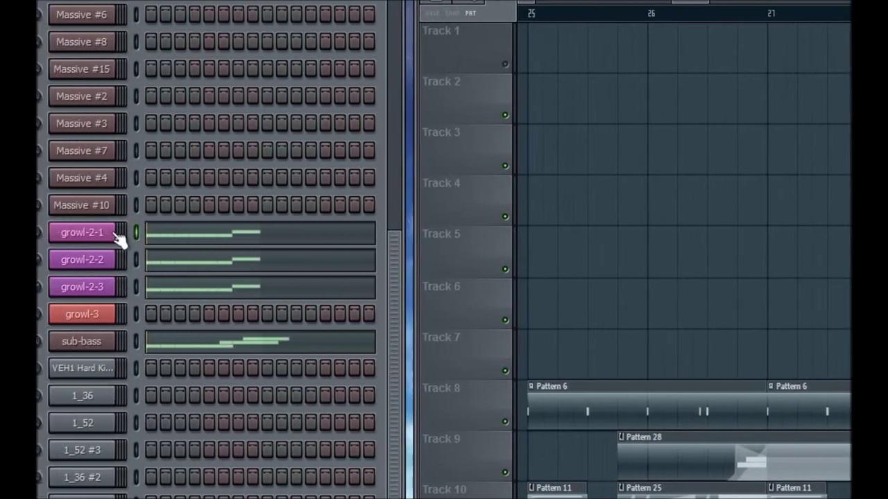
click(118, 239)
click(111, 491)
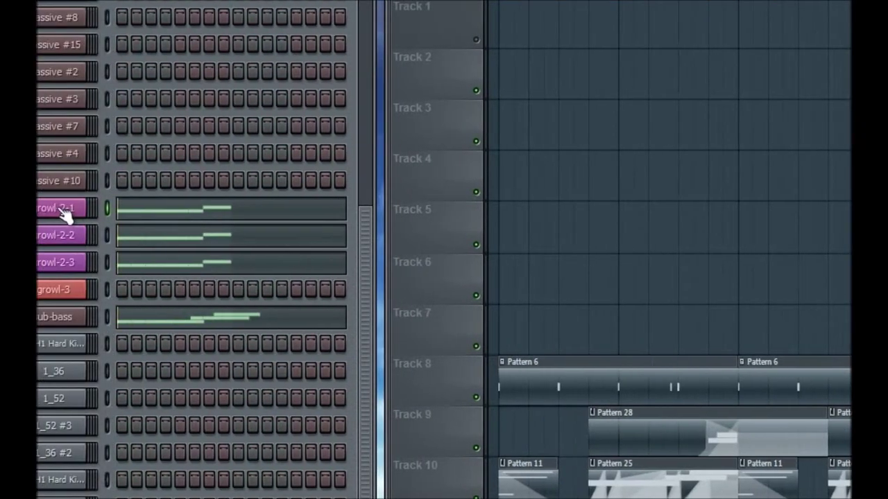
Show growl-2-1's Massive and channel settings once more and close both.
click(76, 208)
drag(337, 96, 324, 359)
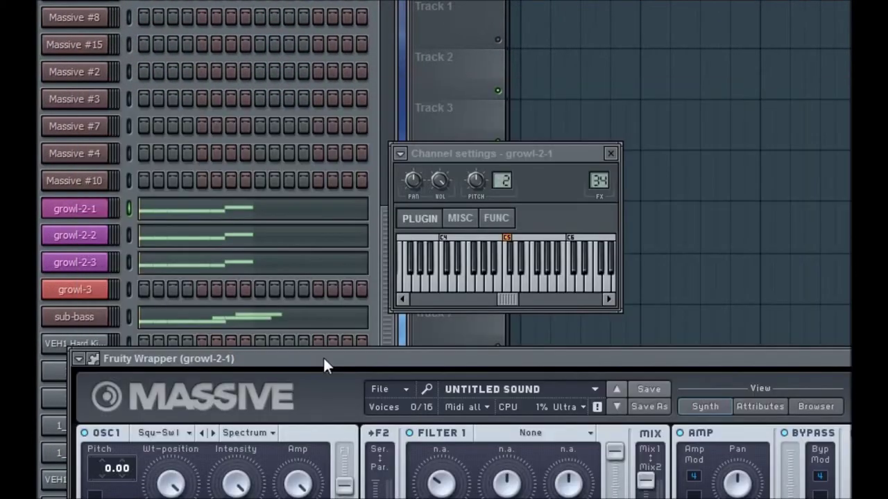
click(611, 154)
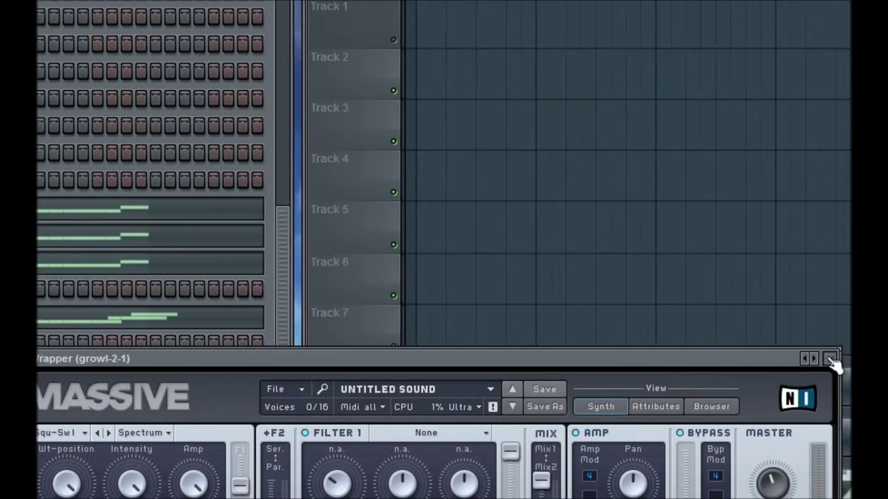
click(840, 360)
Display the WOW Vowelcutoff automation under growl-2-1's notes in the piano roll, and close the piano roll.
click(180, 211)
click(52, 447)
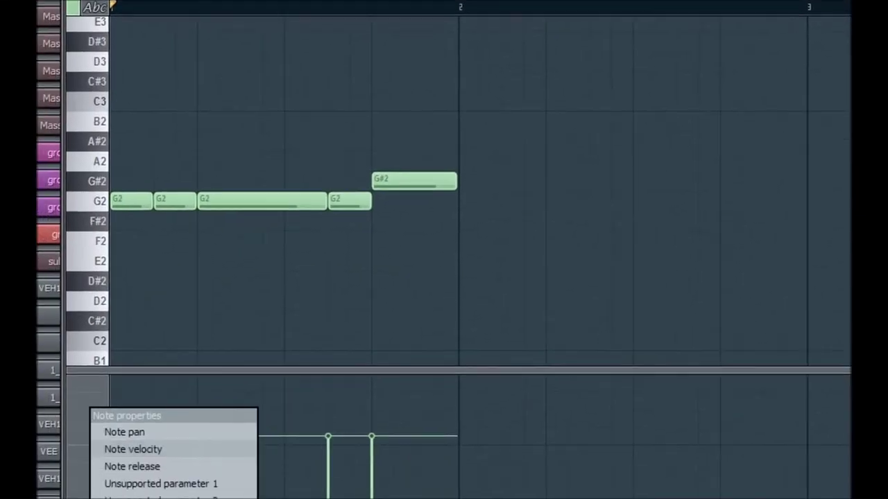
click(181, 456)
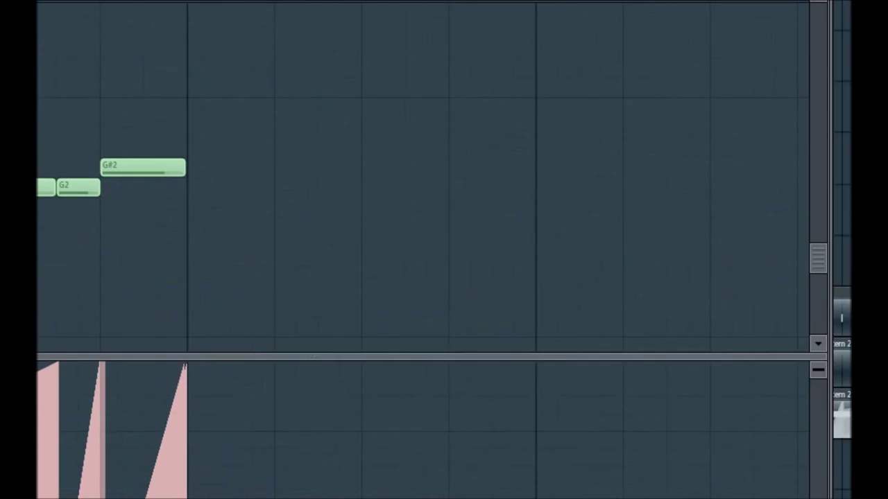
click(803, 10)
Examine growl-2-2's notes and WOW (Insert 38) Vowelcutoff automation, view growl-2-3's notes as well, and close the piano roll.
click(48, 211)
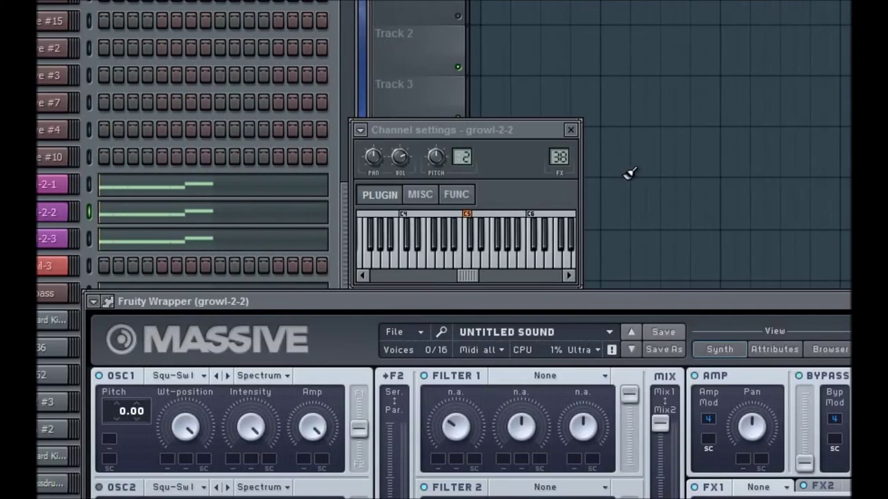
click(139, 220)
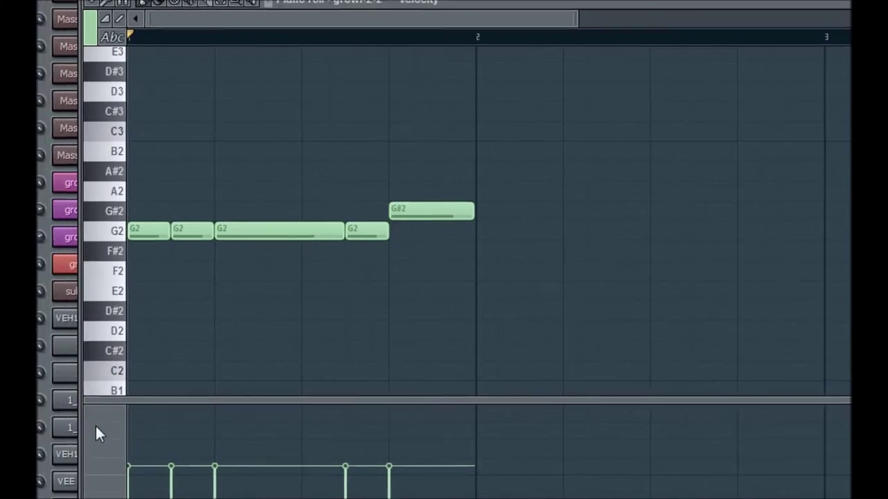
click(97, 426)
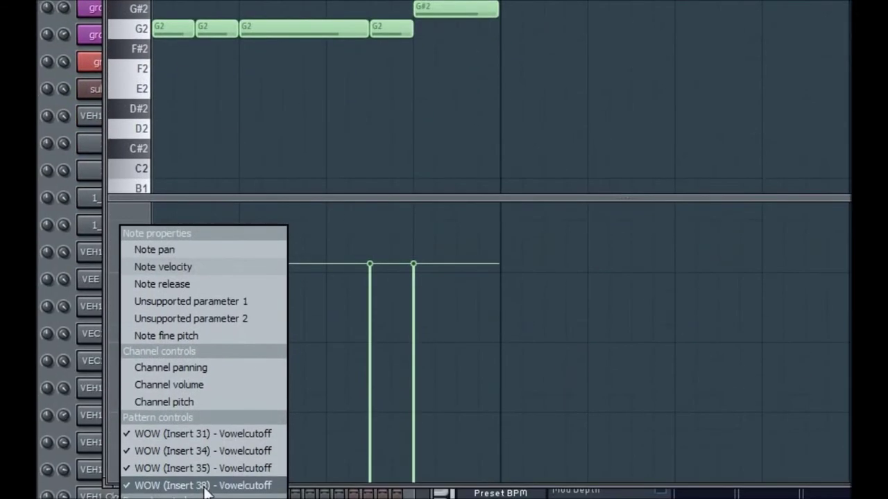
click(190, 459)
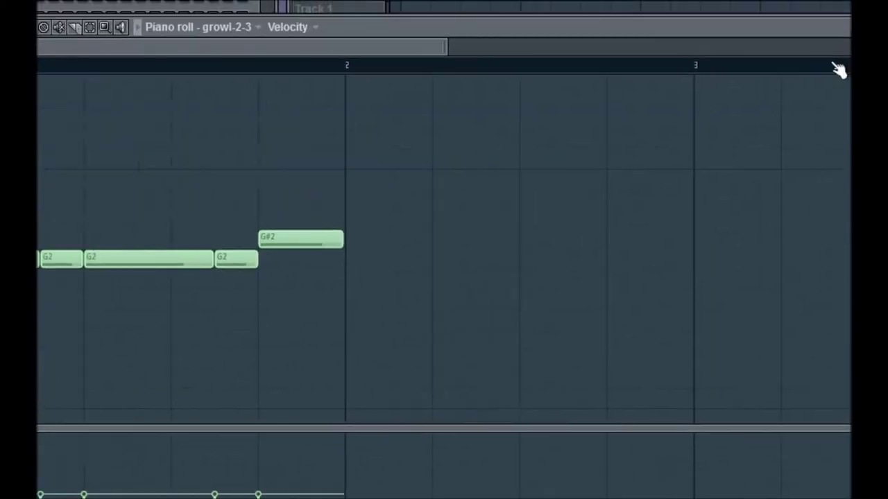
click(845, 41)
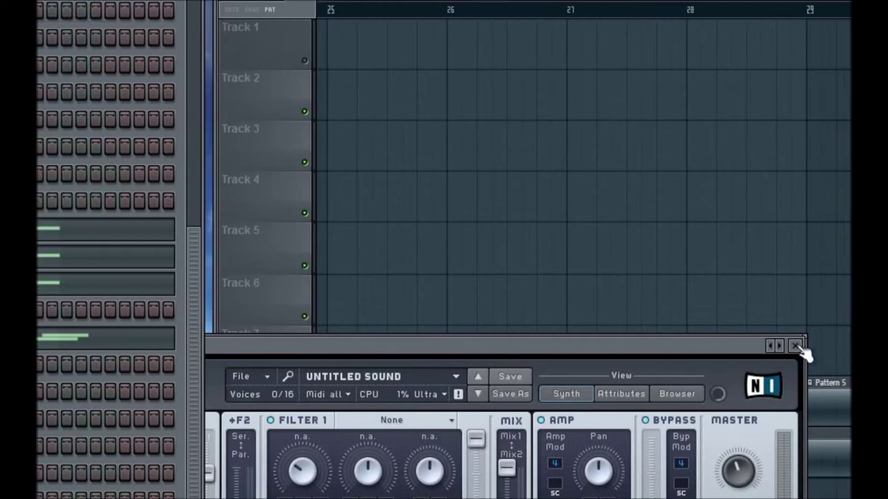
Show growl-2-3's Massive and channel settings, and close both.
click(745, 343)
click(70, 283)
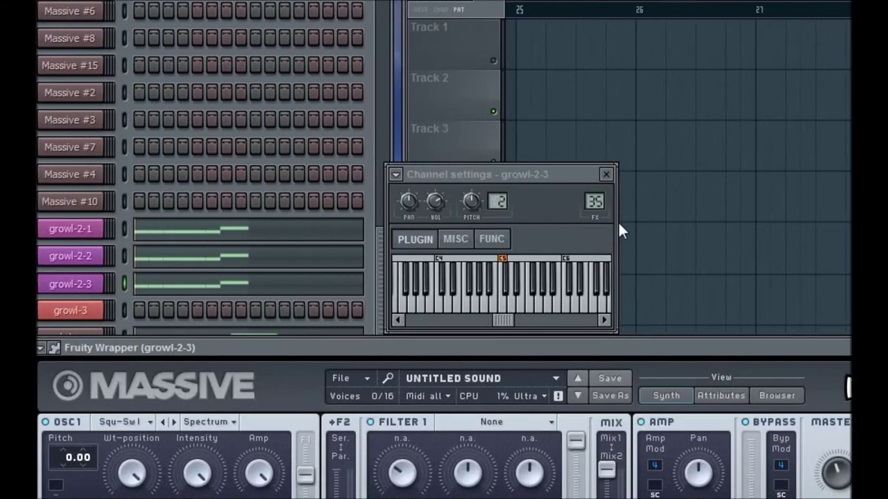
click(606, 175)
click(839, 349)
Display the WOW (Insert 35) Vowelcutoff automation under growl-2-3's notes in the piano roll.
click(291, 285)
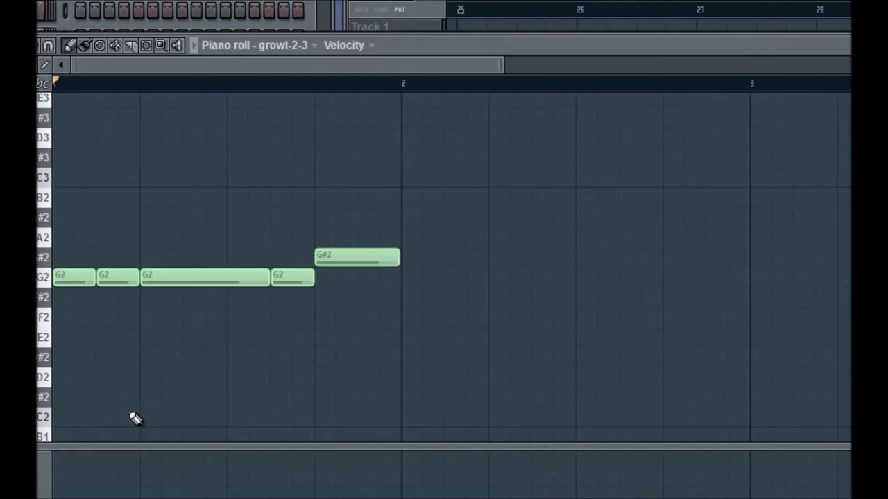
click(50, 486)
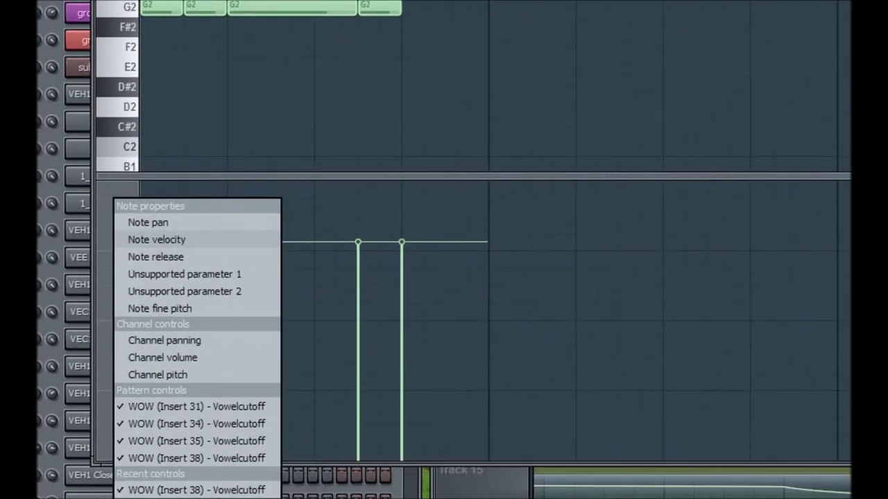
click(192, 441)
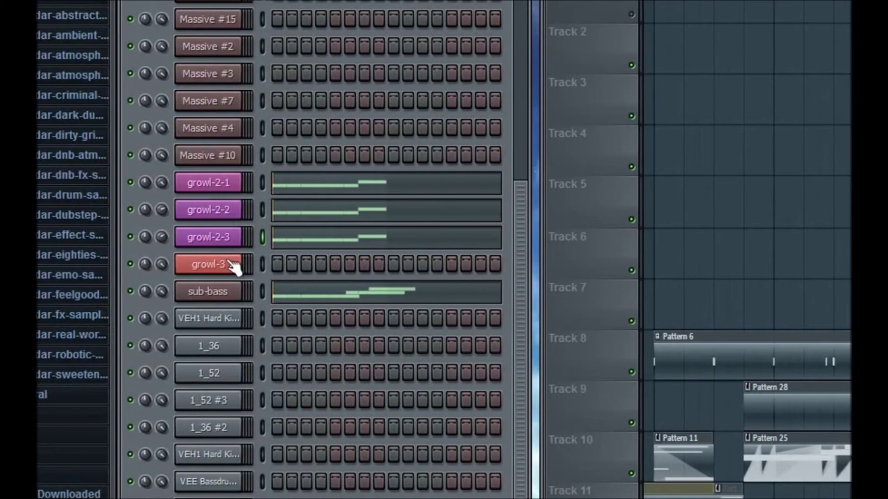
Open growl-2-1's Massive, close its channel settings and move the synth up so its controls fit in view.
click(207, 185)
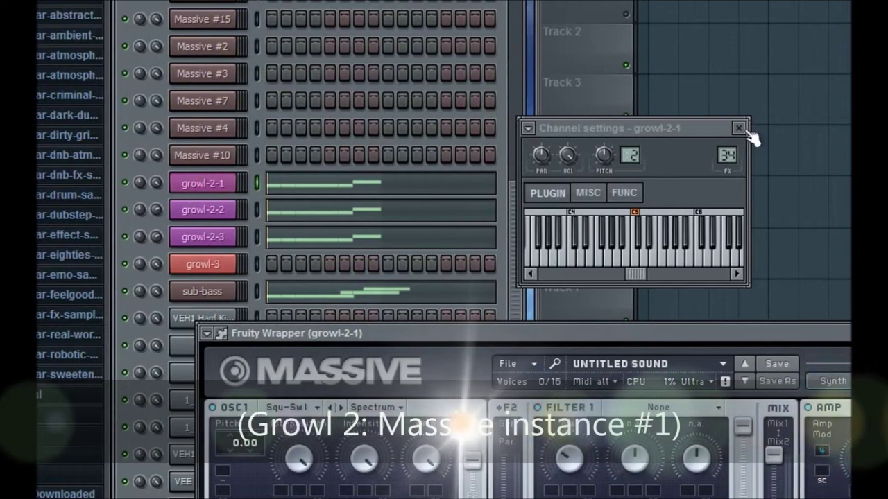
click(746, 127)
drag(581, 333, 554, 98)
drag(609, 97, 604, 44)
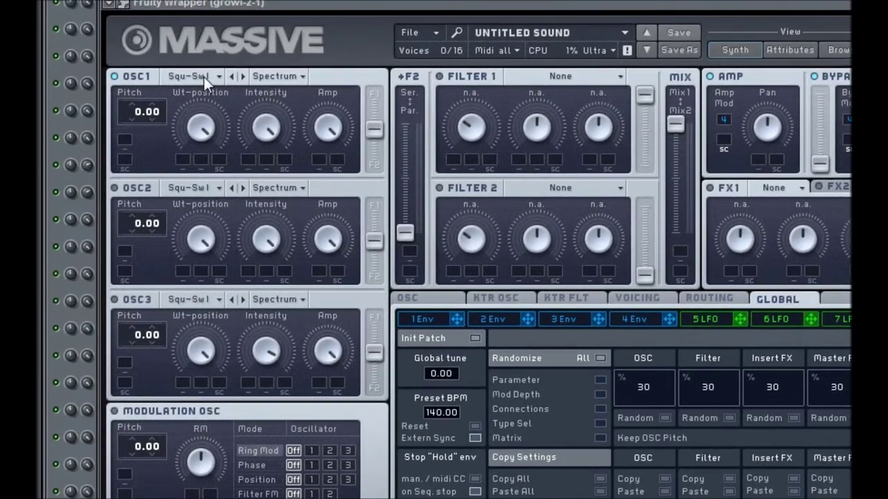
Set growl-2-1's OSC1 wavetable to Digi Cook II and turn its Wt-position down to a low setting.
click(199, 72)
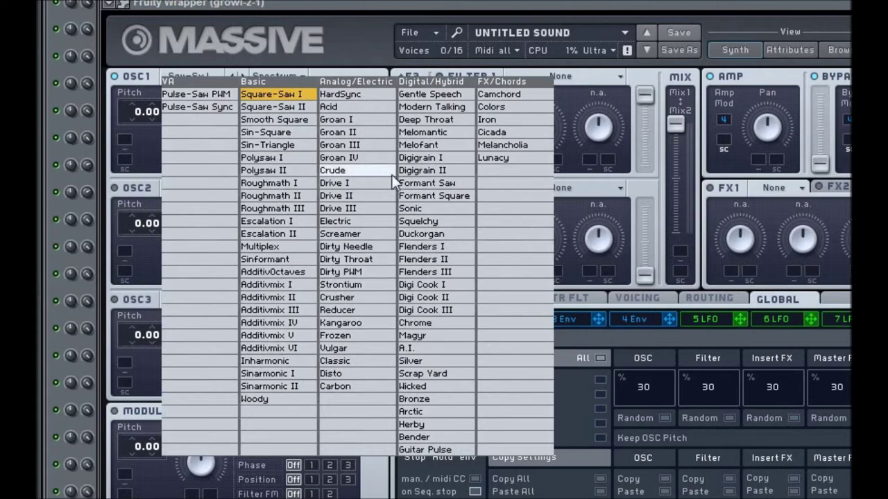
click(446, 299)
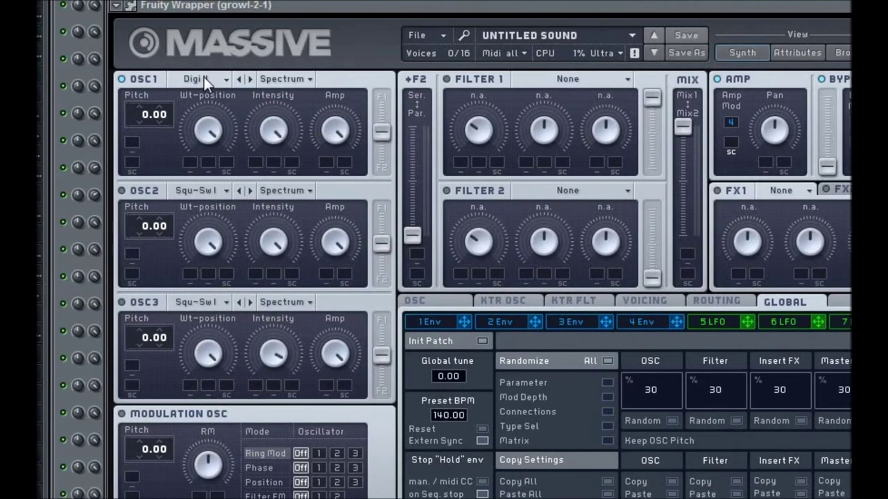
click(198, 76)
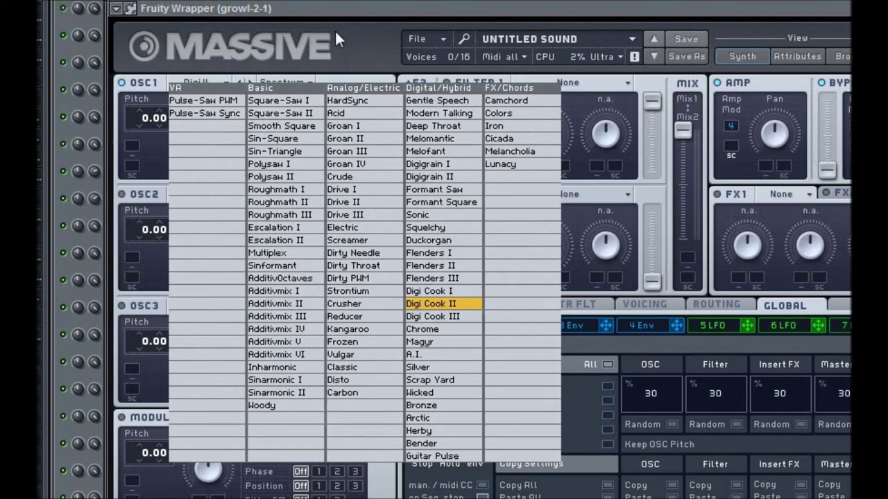
click(336, 32)
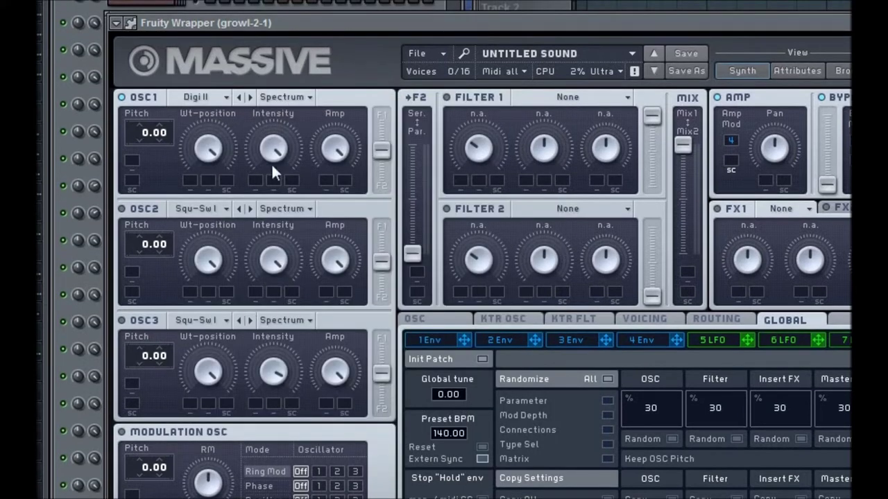
drag(204, 160, 211, 276)
drag(219, 154, 211, 151)
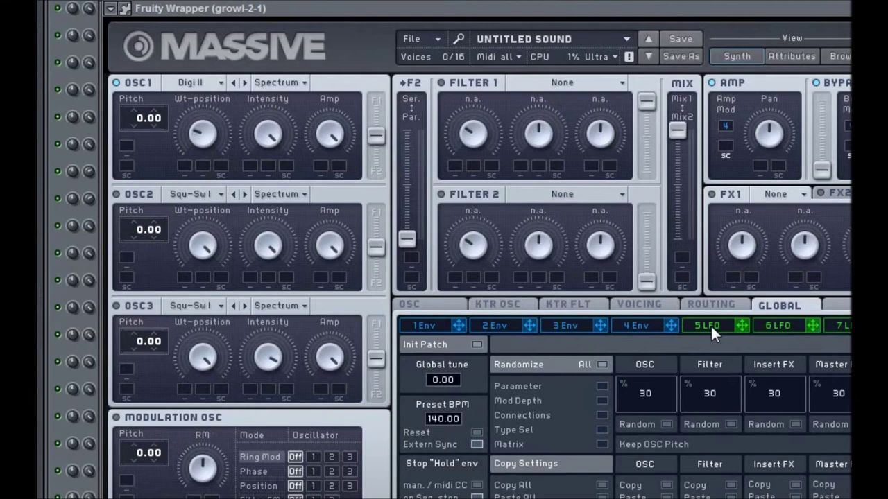
Sync LFO 5 and assign it to growl-2-1's OSC1 Wt-position with a wide upward modulation range.
click(713, 325)
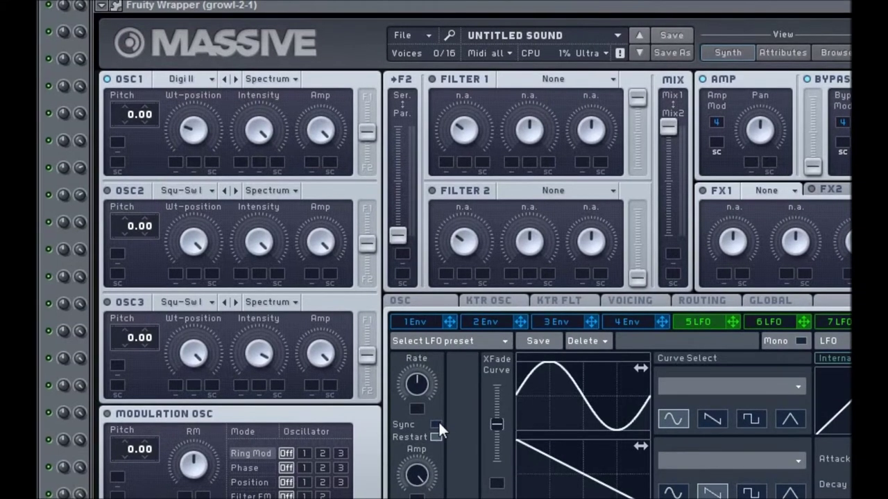
click(437, 427)
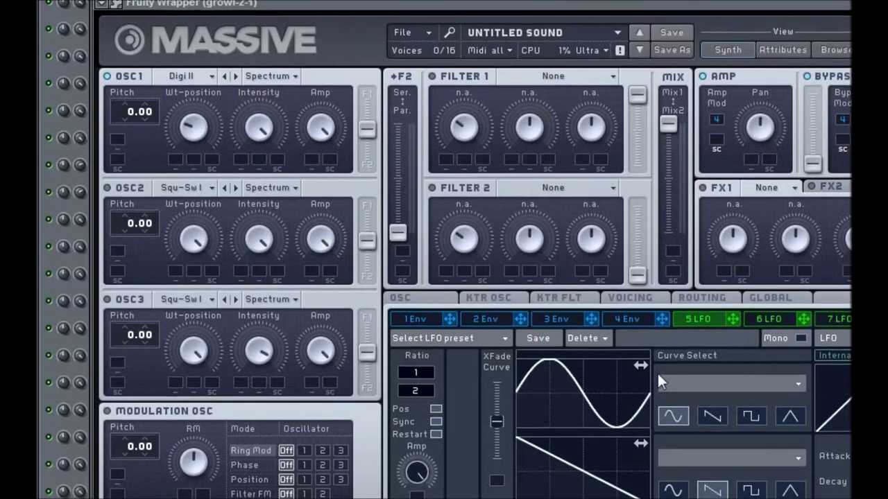
drag(733, 319, 587, 173)
drag(238, 153, 163, 160)
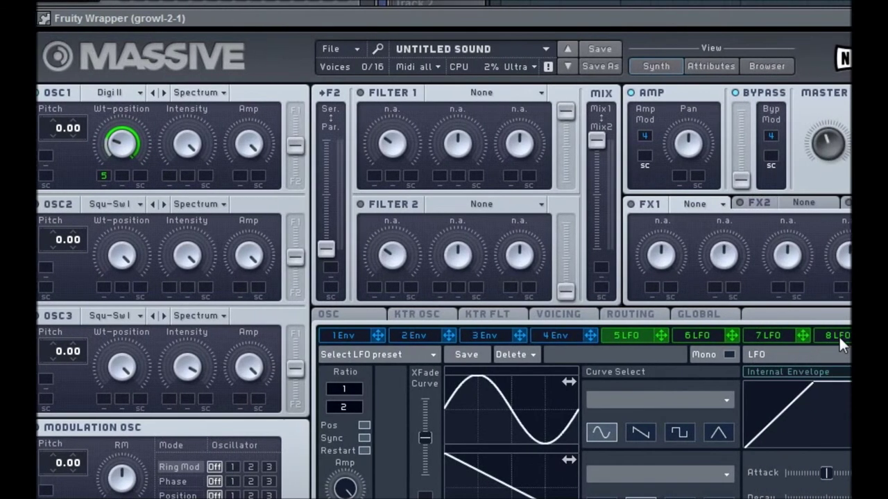
Assign LFO 8 to growl-2-1's OSC1 Intensity with a small range, and raise the EQ's Boost and High Shelf.
click(839, 335)
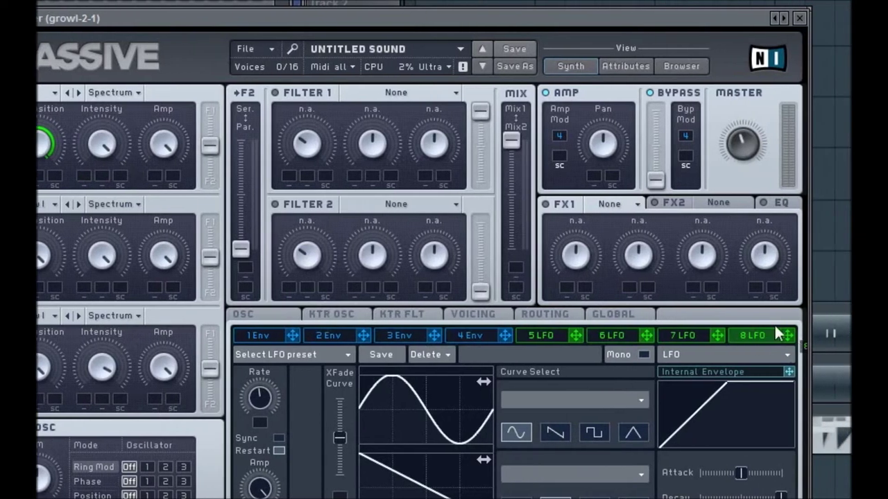
drag(777, 330, 132, 176)
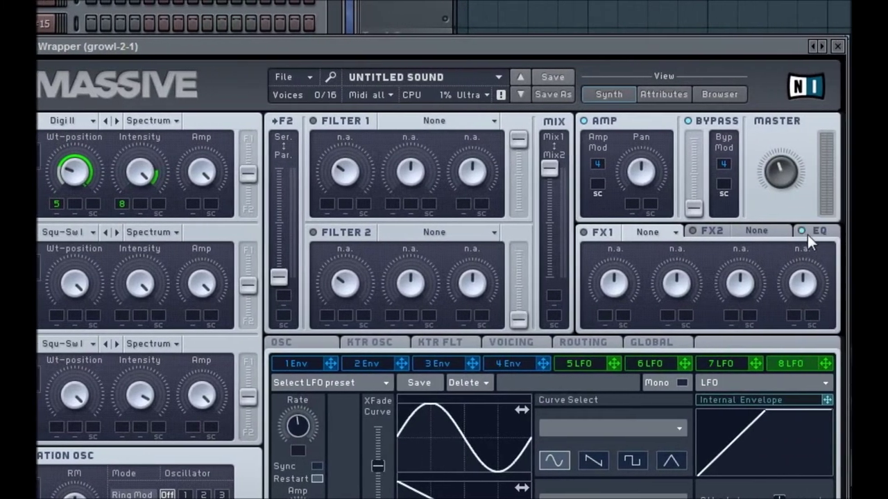
click(808, 234)
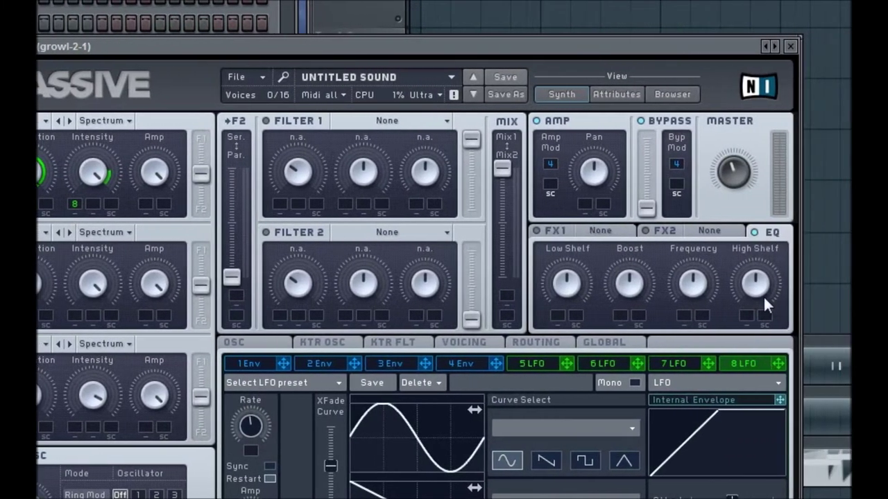
drag(781, 300, 778, 278)
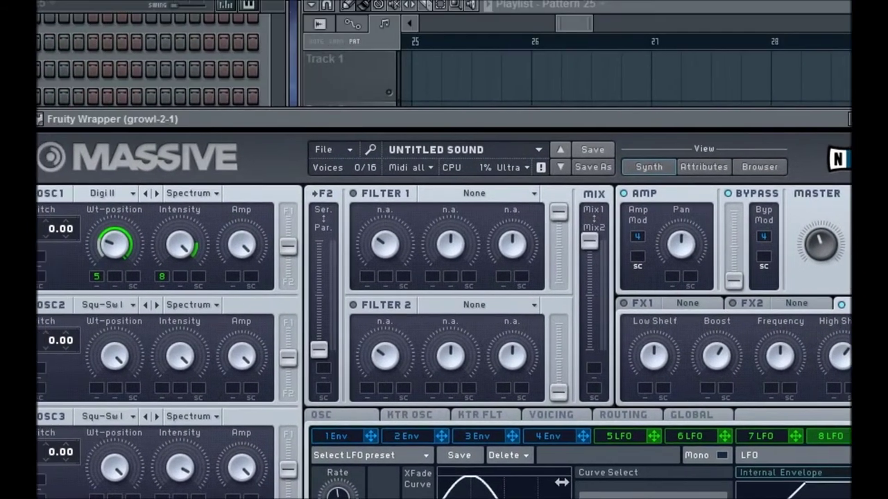
Play Pattern 25 to preview growl-2-1's new Massive sound, and stop playback.
click(111, 5)
click(137, 7)
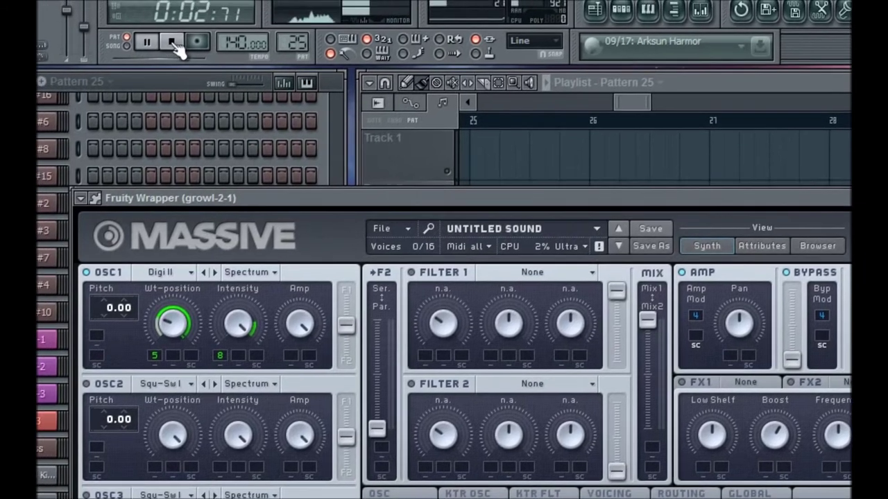
click(165, 36)
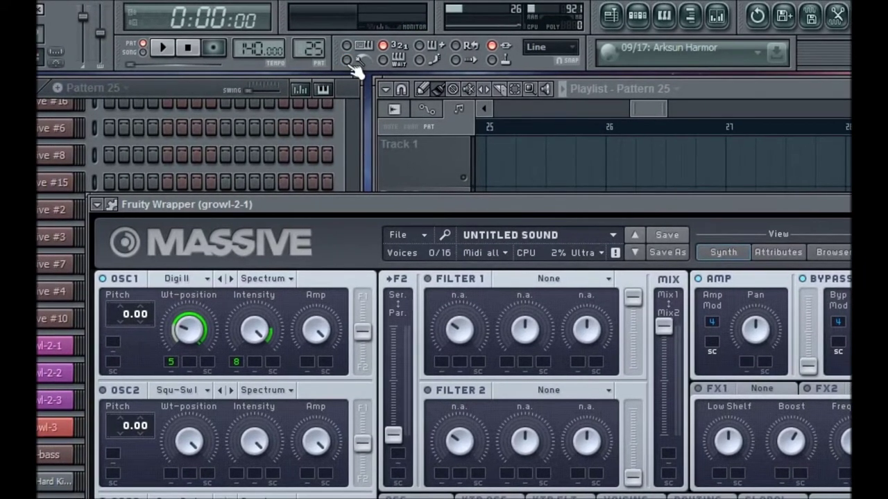
click(164, 48)
click(208, 52)
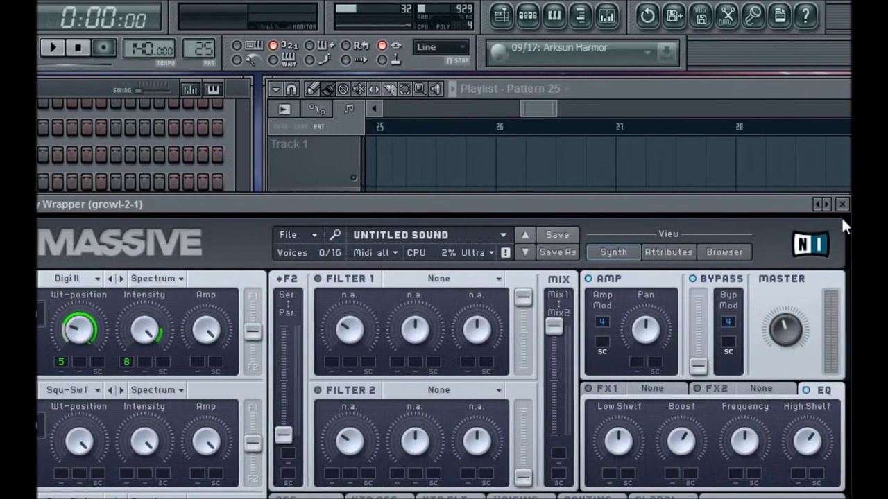
Close growl-2-1's Massive, play its selected notes in the piano roll, stop playback and close the piano roll.
click(842, 205)
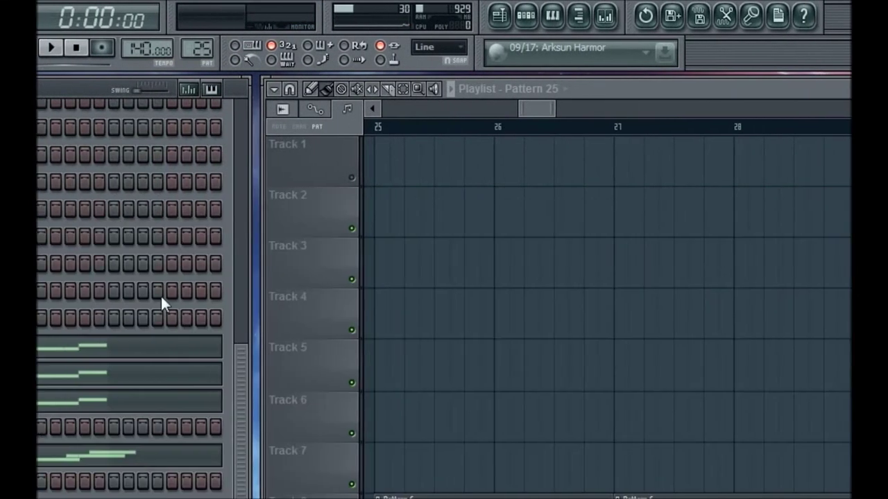
click(78, 353)
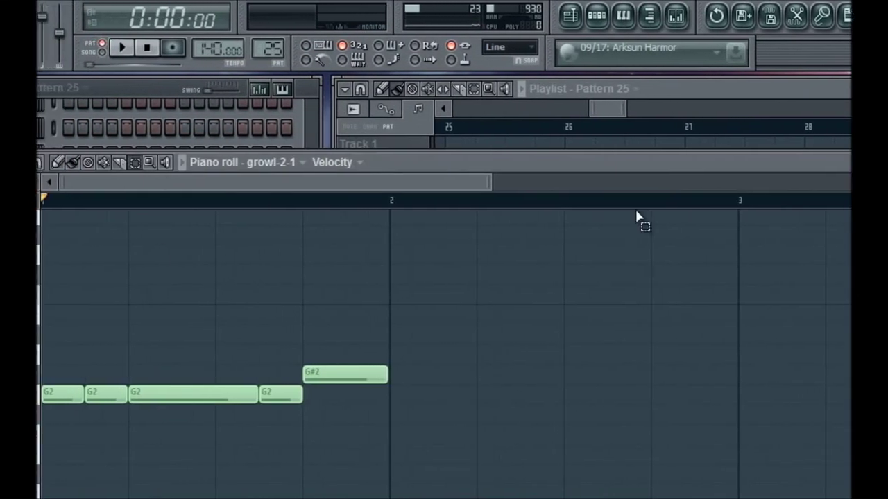
click(108, 48)
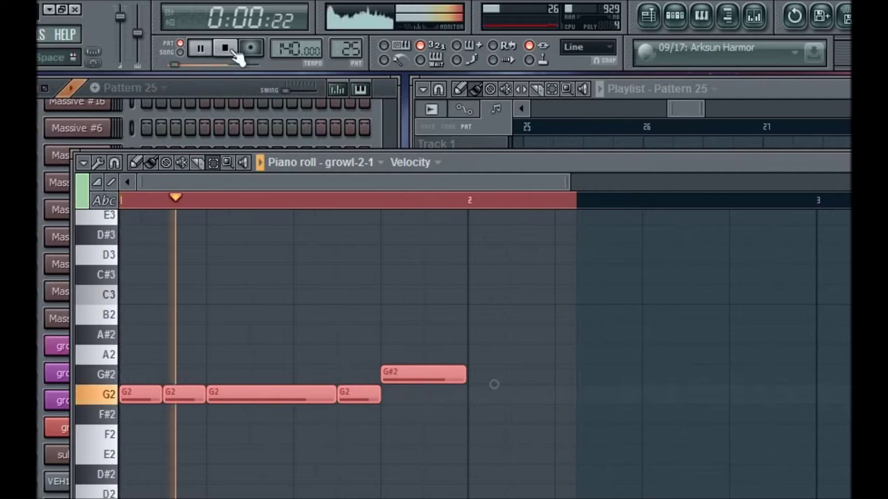
click(228, 48)
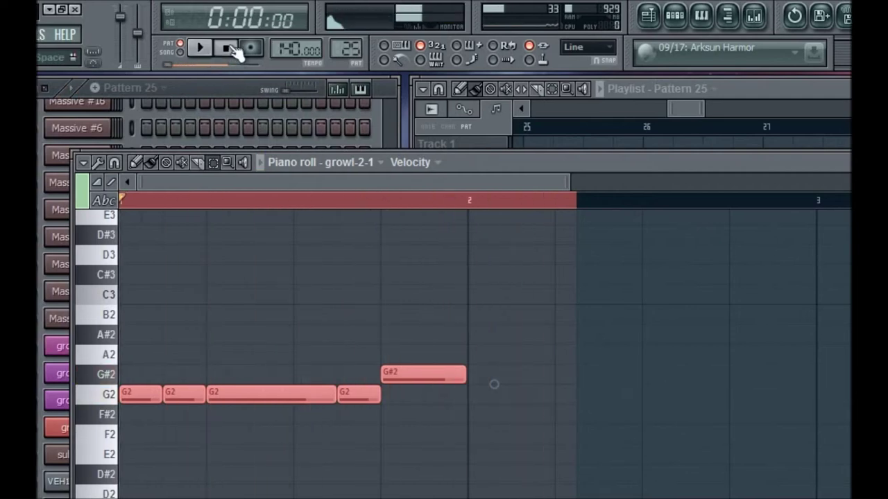
key(F7)
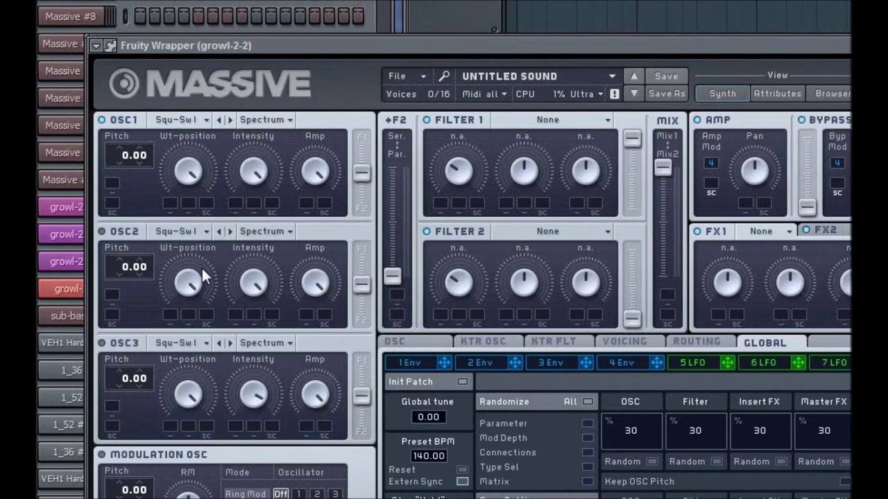
Switch off Filter 1, Filter 2 and FX2 in growl-2-2's Massive.
click(429, 120)
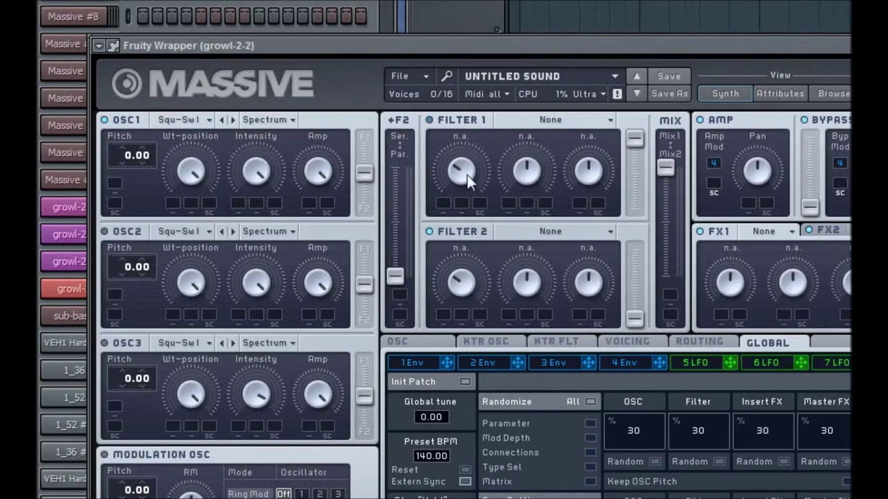
click(429, 231)
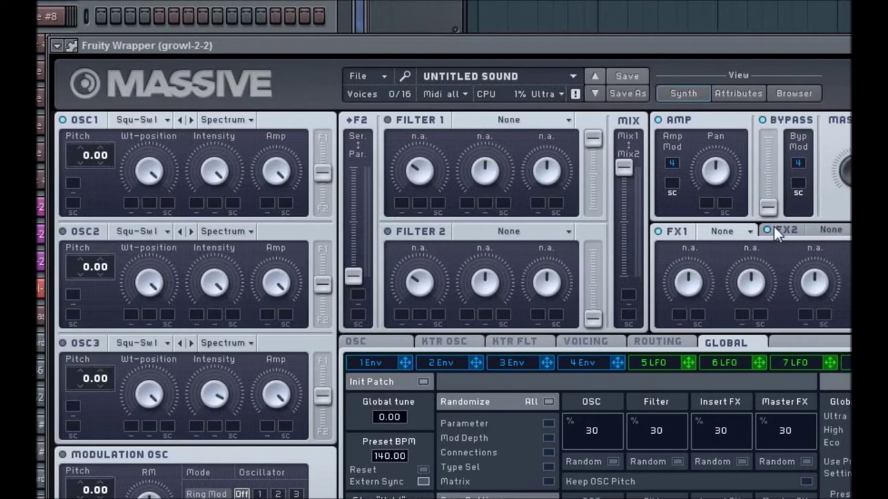
click(808, 230)
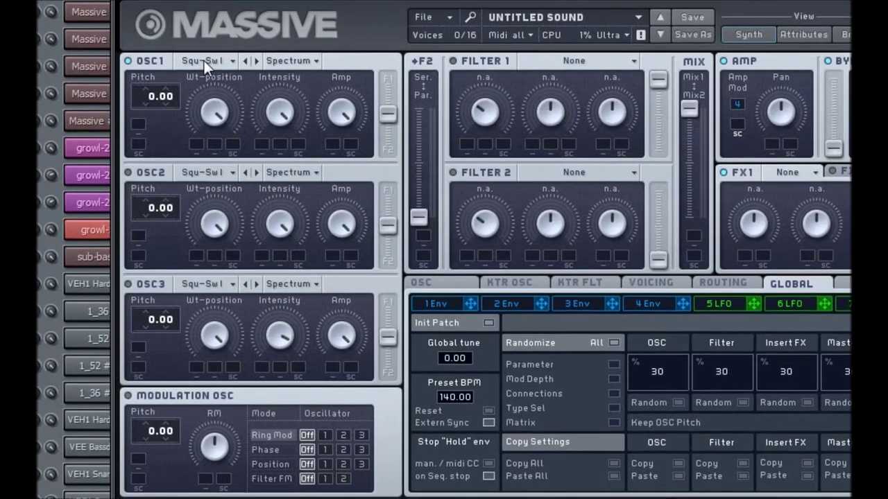
Set growl-2-2's OSC1 wavetable to Digi Cook II and turn its Wt-position down to a low setting.
click(198, 42)
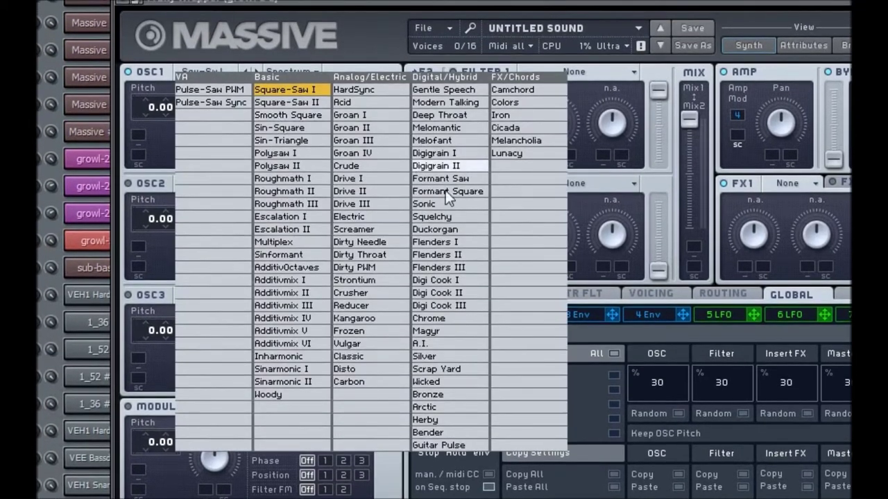
click(445, 293)
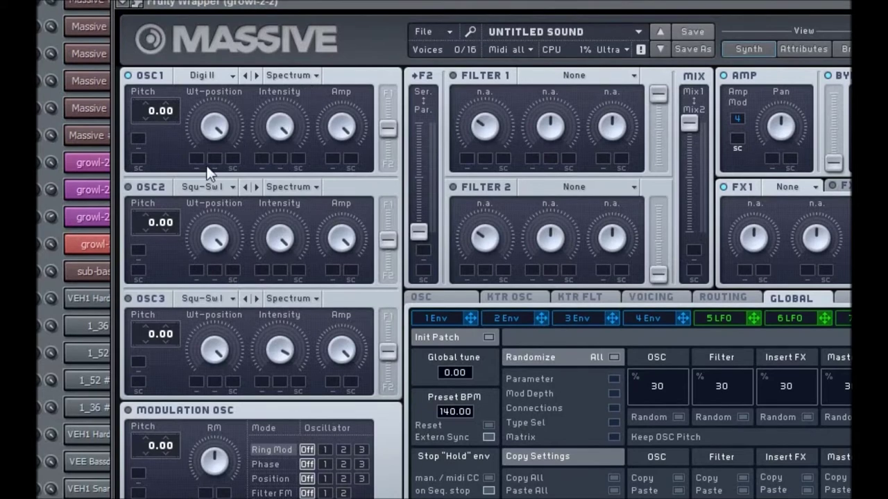
mouse_move(215, 134)
mouse_down()
mouse_move(220, 239)
mouse_move(218, 143)
mouse_up()
Sync growl-2-2's LFO 5, shift its sine curve's phase slightly and assign the LFO to OSC1's Wt-position.
click(718, 317)
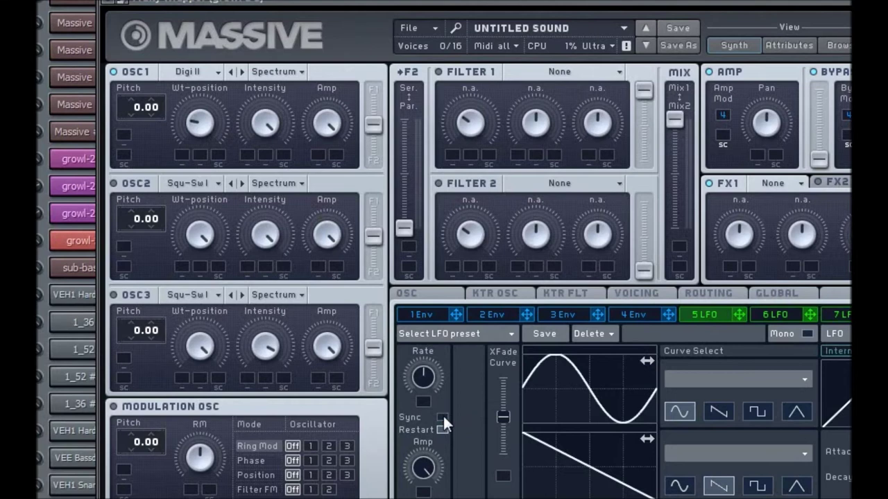
click(441, 421)
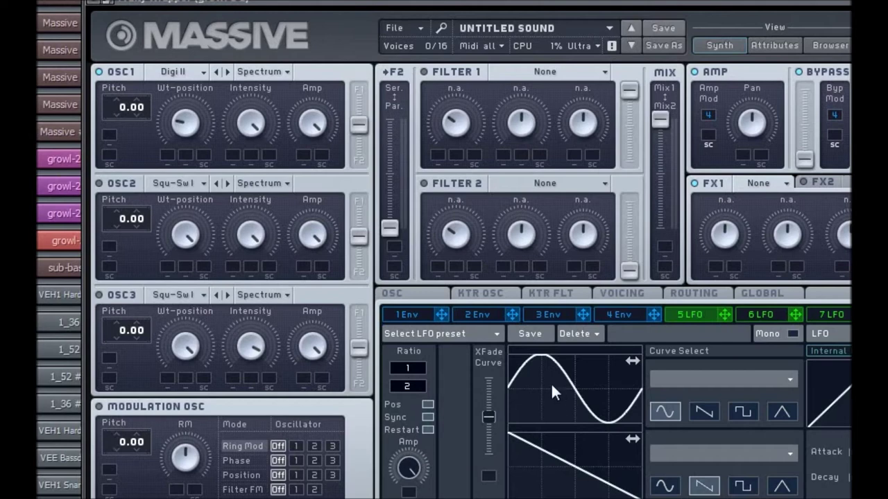
drag(552, 386, 573, 383)
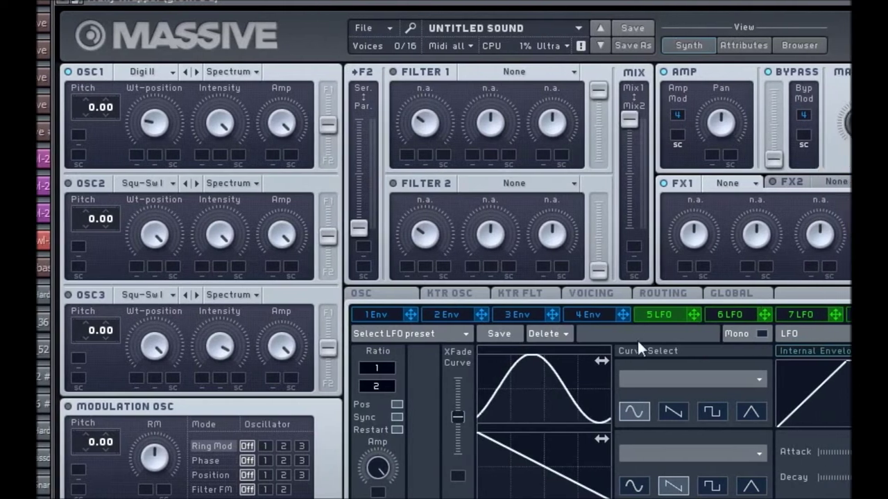
drag(686, 311, 145, 153)
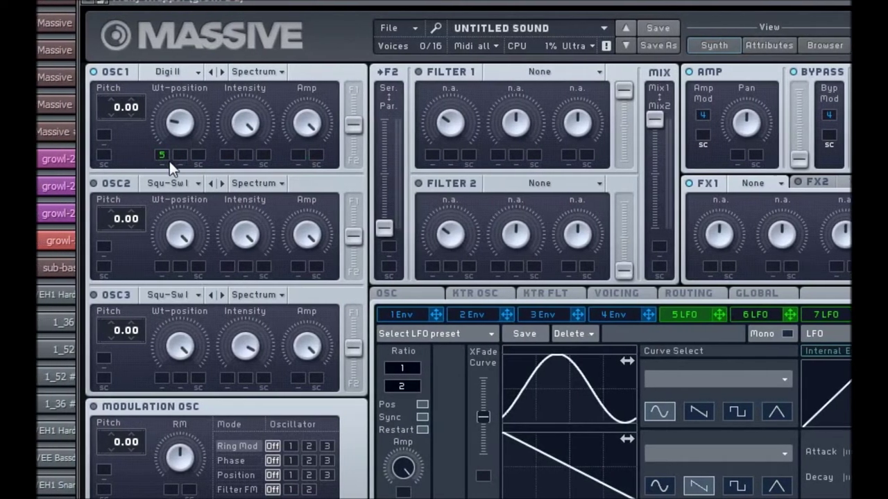
Set a wide LFO 5 range on growl-2-2's OSC1 Wt-position and a small LFO 8 range on its Intensity, and audition the pattern.
drag(163, 154, 189, 46)
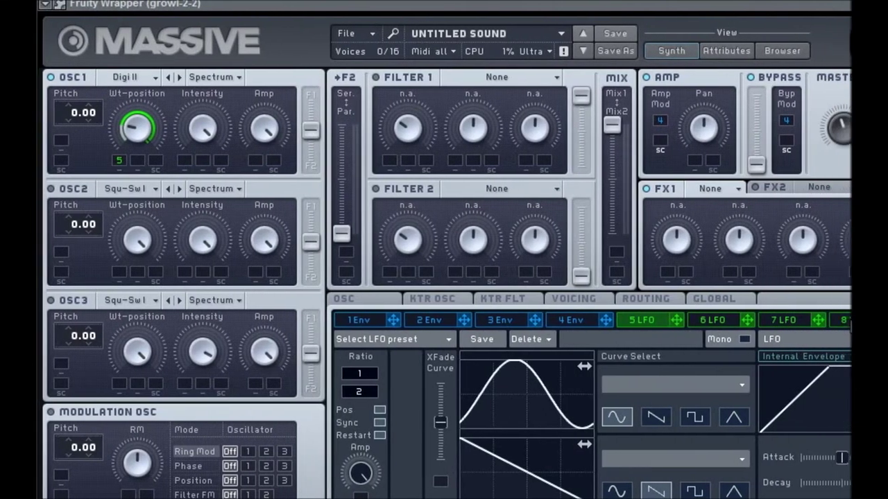
click(830, 321)
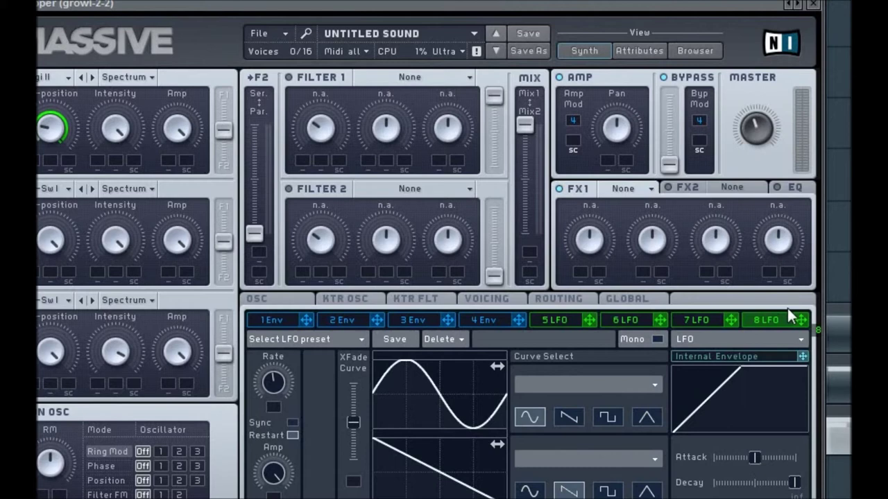
drag(829, 319, 150, 181)
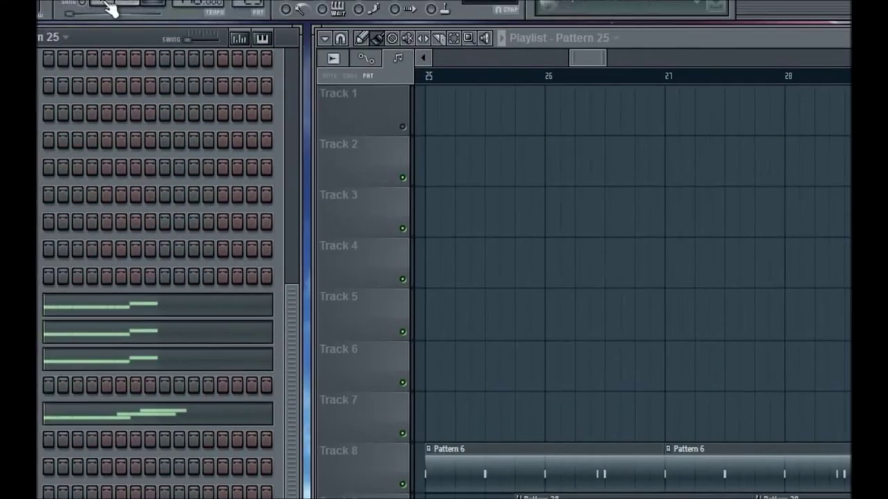
click(104, 2)
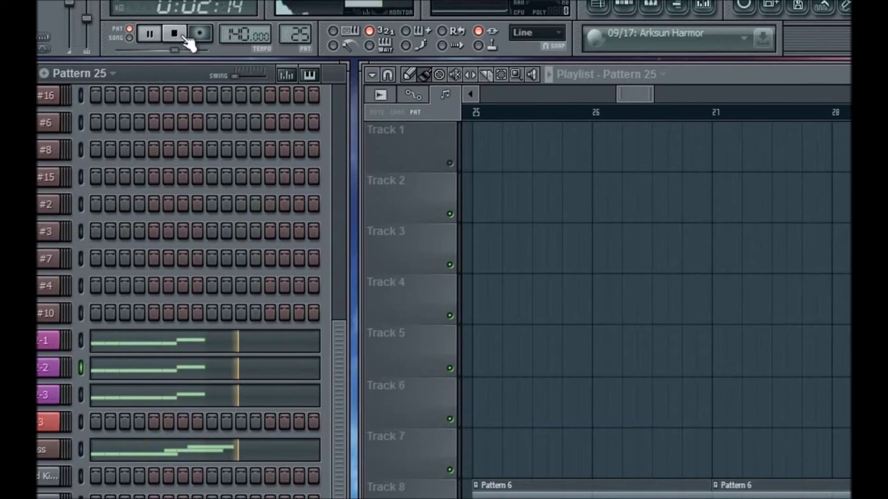
click(174, 34)
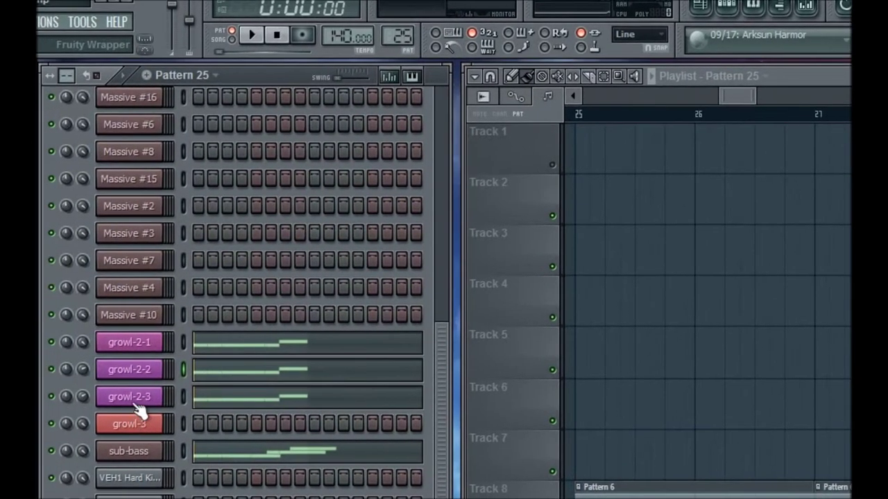
In growl-2-3's Massive, switch off Filter 1, Filter 2, FX1 and FX2 and bring up the EQ settings.
click(136, 401)
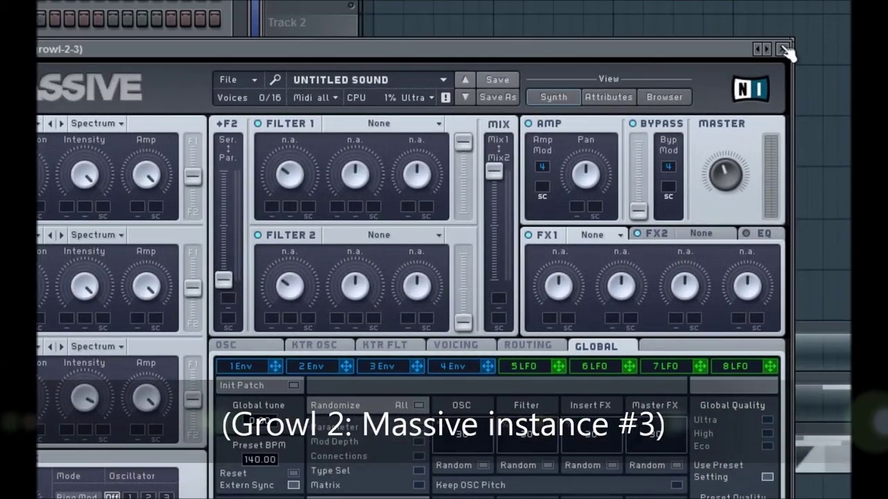
click(784, 49)
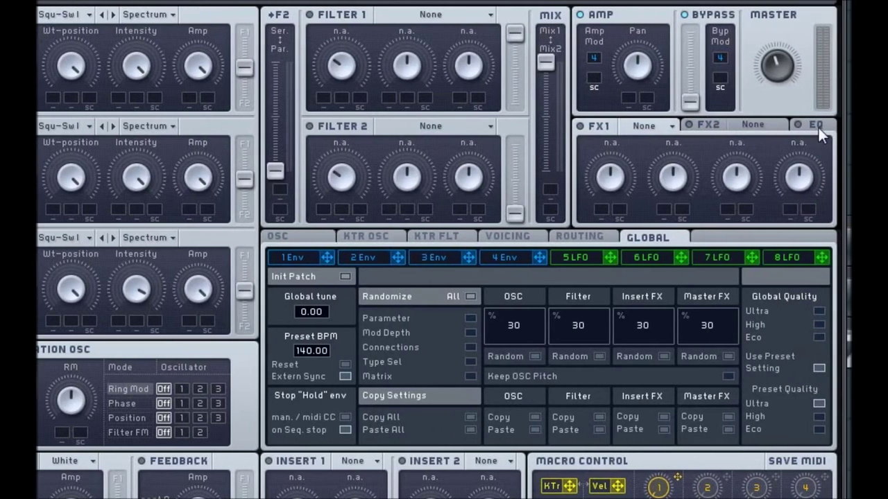
click(834, 125)
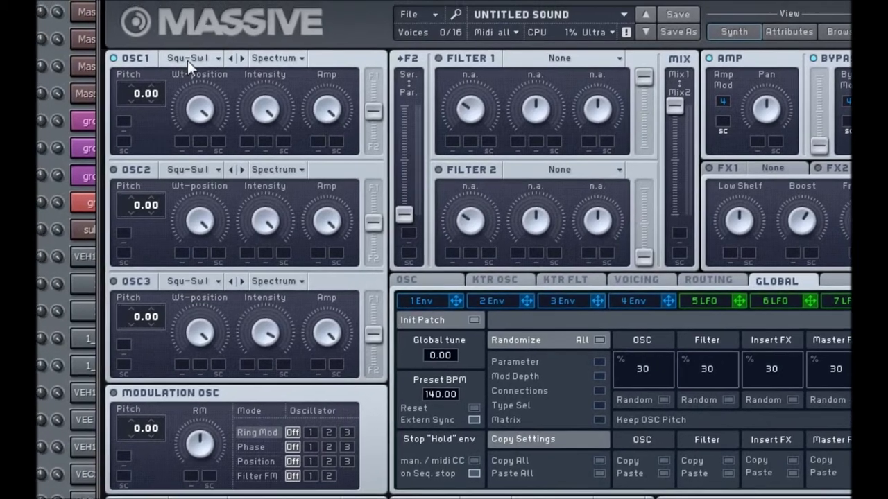
Set growl-2-3's OSC1 to the AdditivOctaves wavetable in Bend - mode with Wt-position at its centre.
click(181, 52)
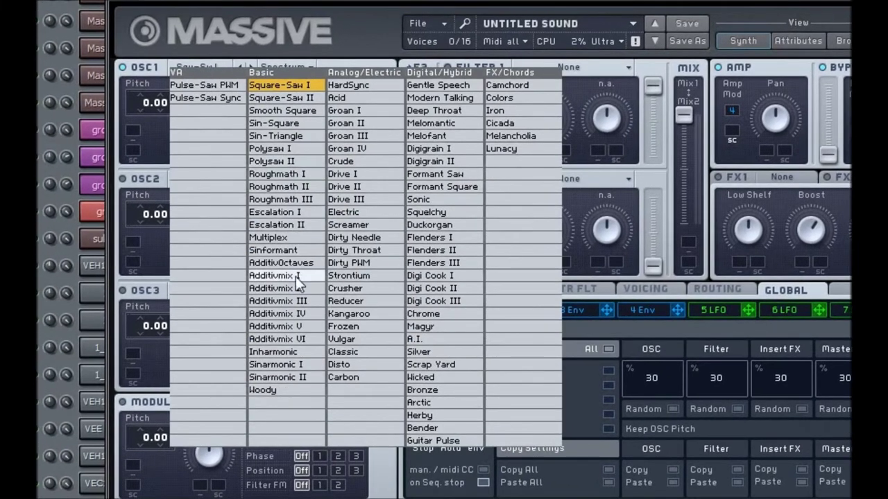
click(280, 263)
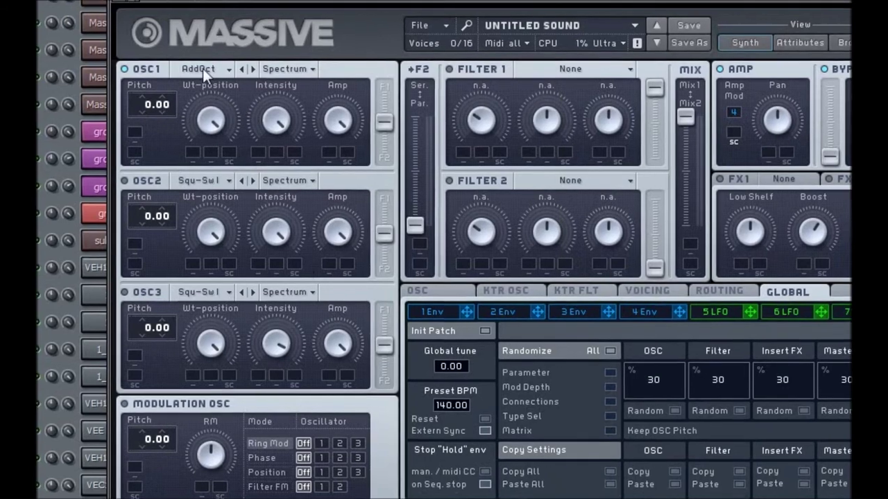
click(202, 68)
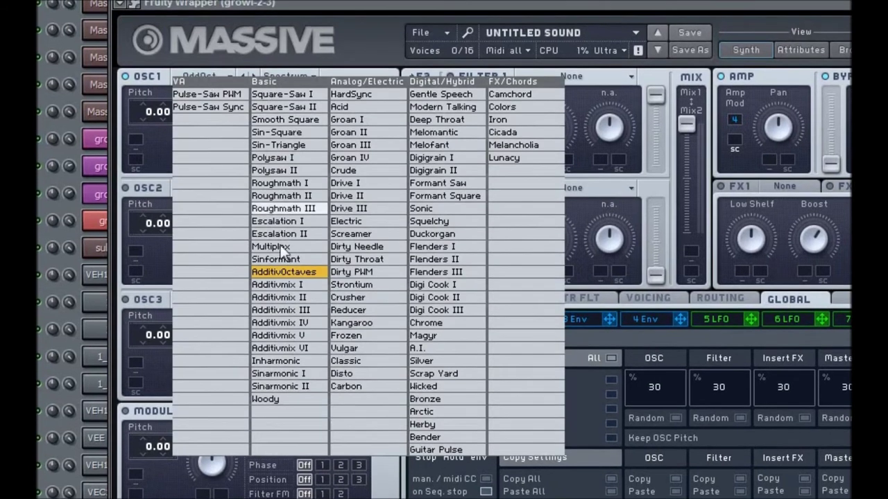
click(144, 268)
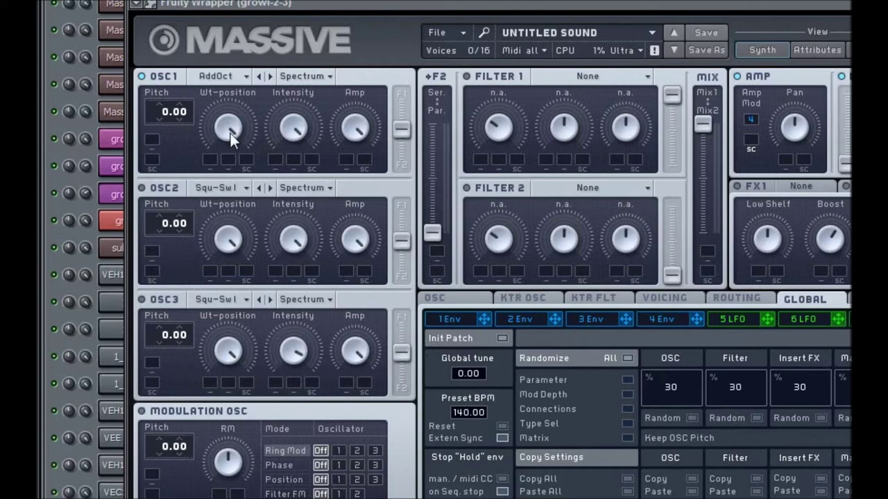
mouse_move(231, 192)
mouse_down()
mouse_move(231, 214)
mouse_move(231, 199)
mouse_up()
click(303, 76)
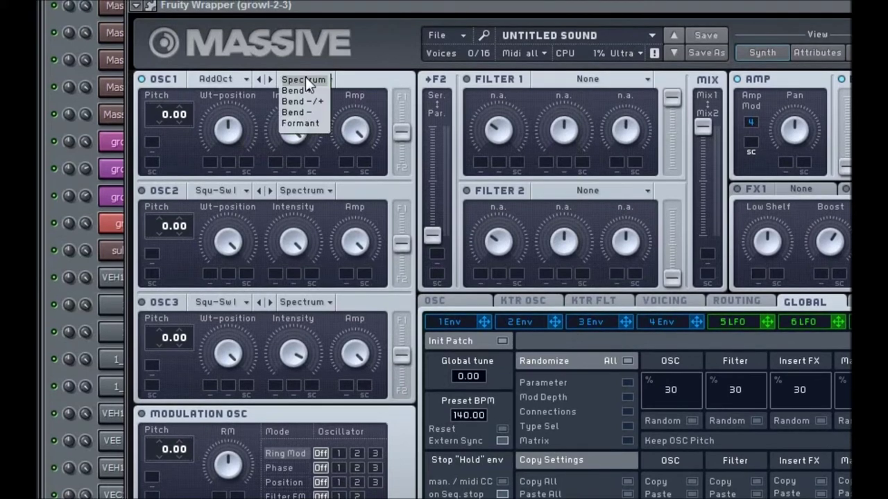
click(305, 111)
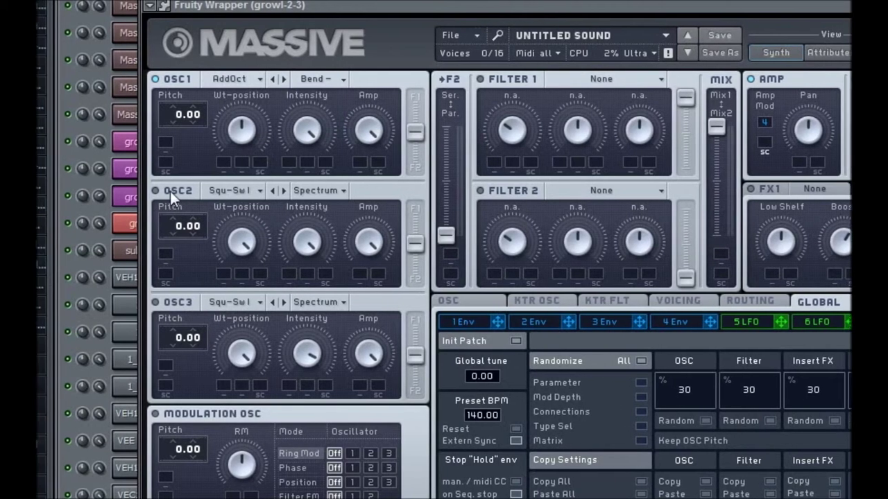
Enable OSC2 with the Carbon wavetable in Bend - mode, Wt-position just above centre and Intensity at about three quarters.
click(240, 192)
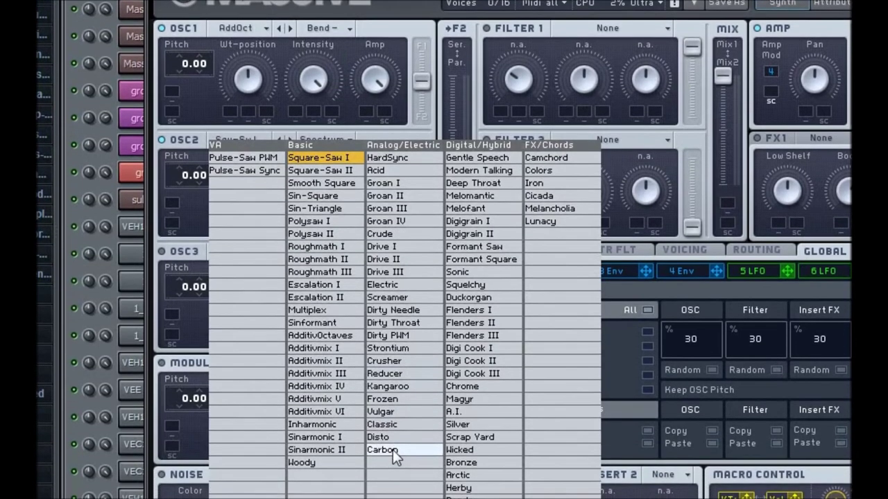
click(392, 449)
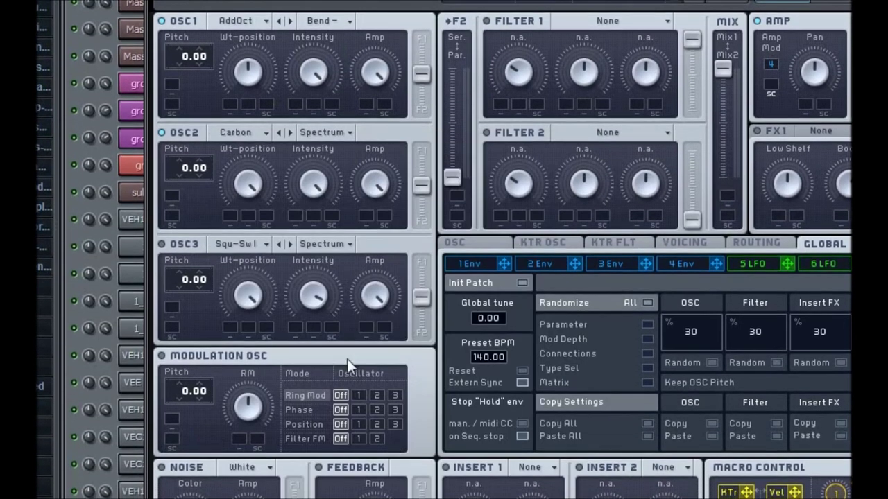
click(329, 134)
click(325, 168)
drag(253, 186, 255, 215)
drag(301, 217, 312, 201)
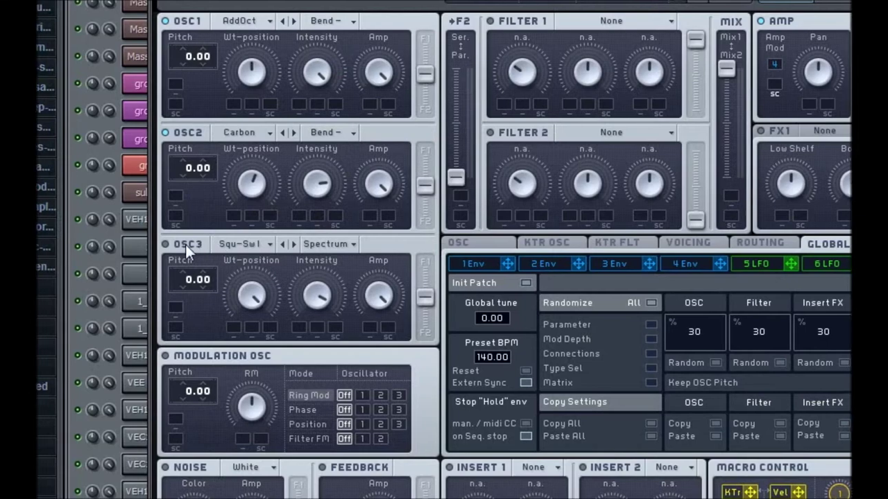
Enable OSC3 with the Wicked wavetable, a low Wt-position and Intensity just above centre, keeping Spectrum mode.
click(262, 245)
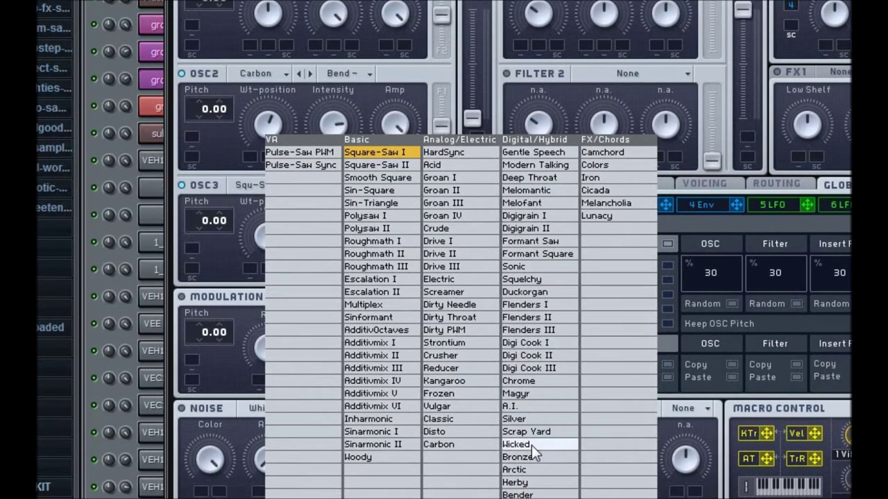
click(529, 457)
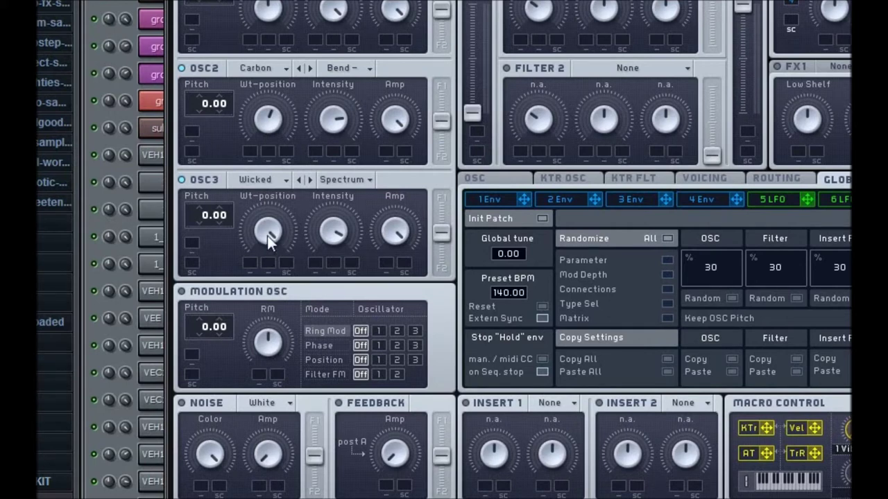
mouse_move(267, 235)
mouse_down()
mouse_move(269, 229)
mouse_move(267, 241)
mouse_up()
drag(332, 234, 333, 273)
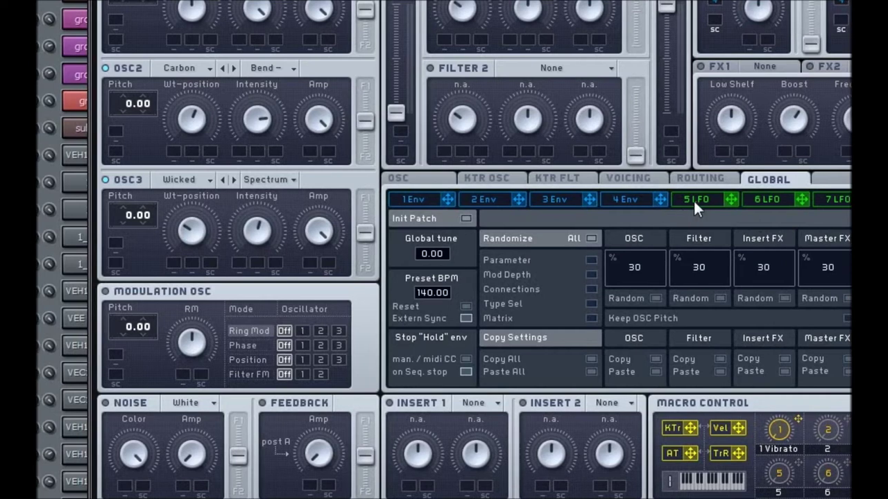
Sync growl-2-3's LFO 5, shift its sine curve's phase slightly and assign it to OSC1's Wt-position with a small range.
click(695, 201)
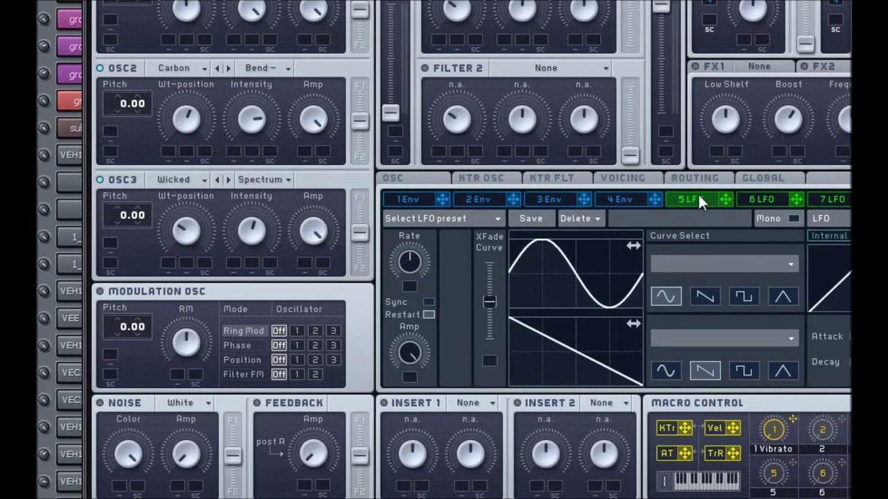
click(423, 304)
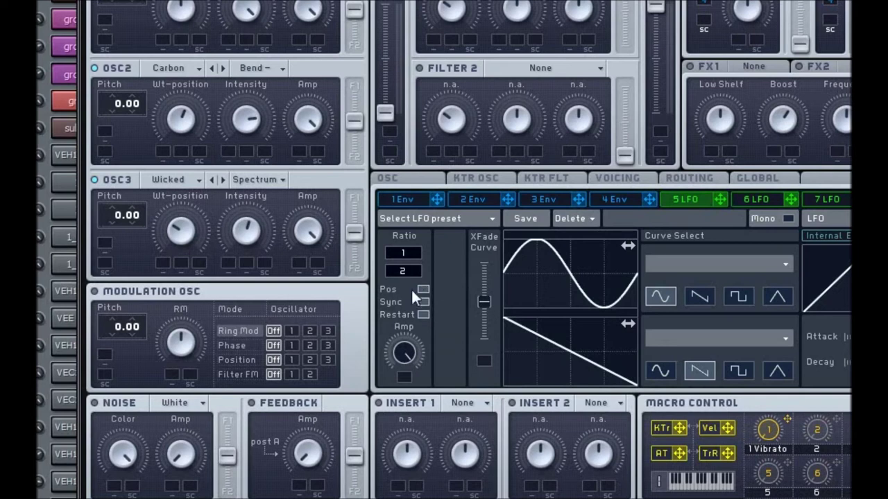
drag(568, 266, 553, 270)
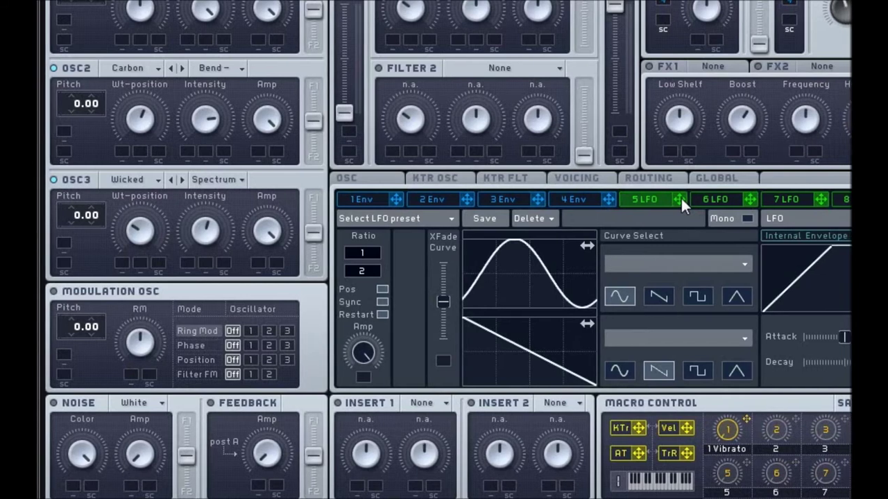
drag(680, 196, 121, 36)
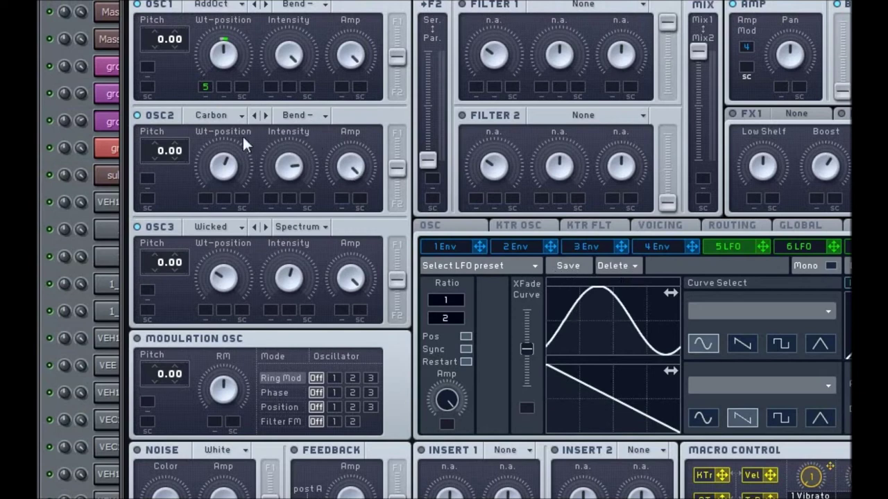
Assign Env 1 to OSC2's Intensity with a small upward range, audition the pattern and close growl-2-3's windows.
click(444, 247)
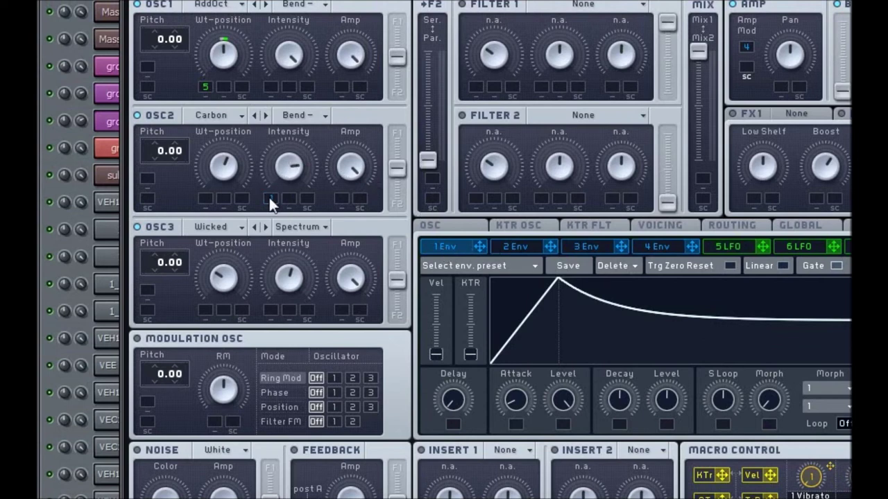
drag(269, 195, 268, 162)
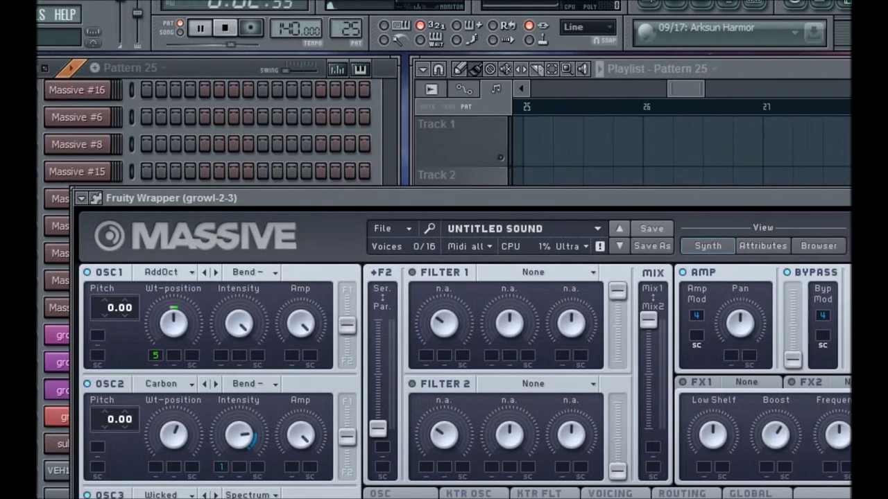
click(842, 198)
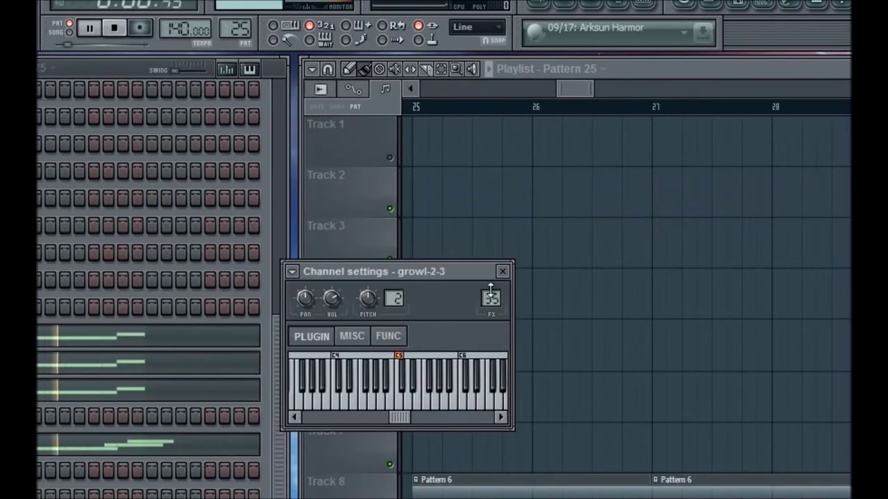
click(505, 272)
Open growl-2-1's Massive, stop playback and turn OSC1's Wt-position down close to its minimum.
click(42, 343)
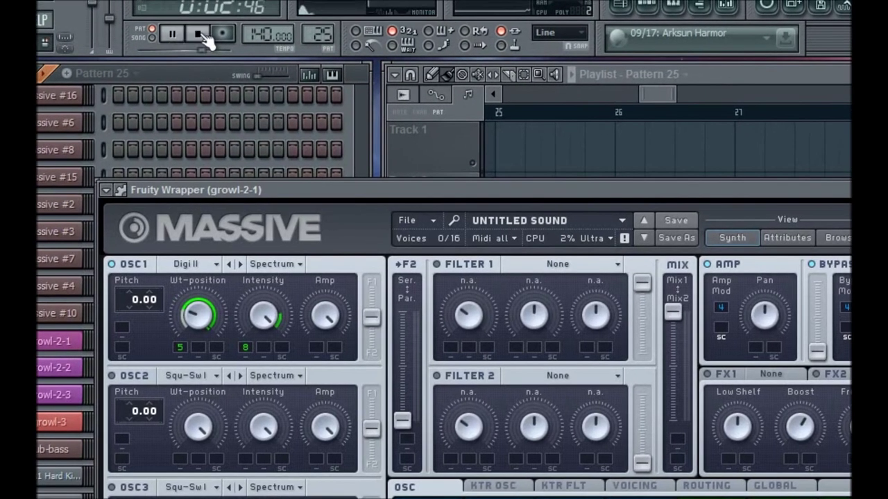
click(114, 27)
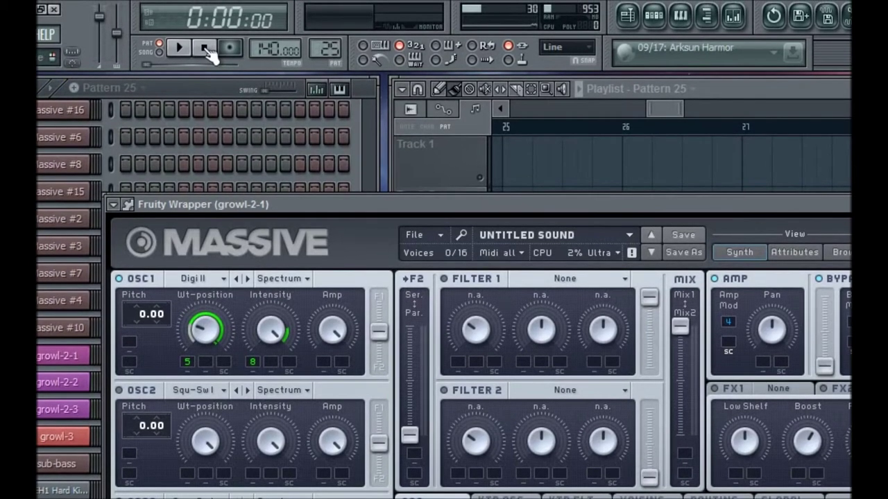
drag(218, 211, 220, 224)
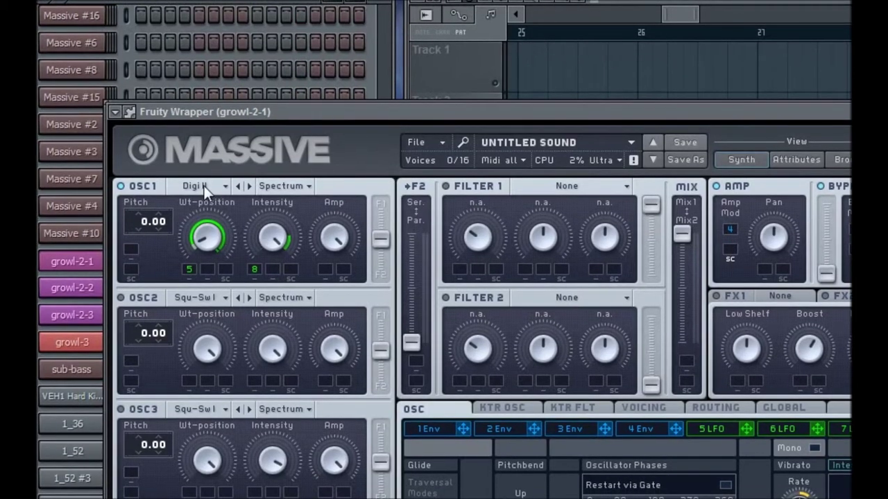
drag(280, 111, 432, 113)
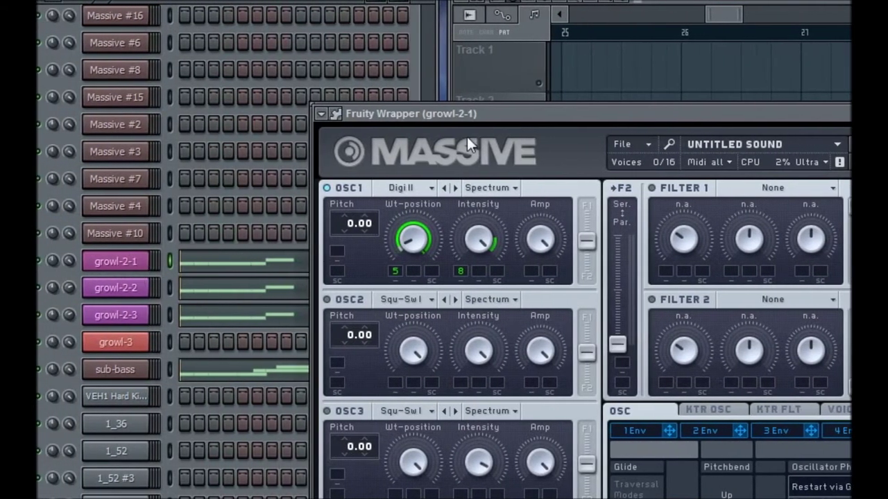
drag(451, 115, 299, 122)
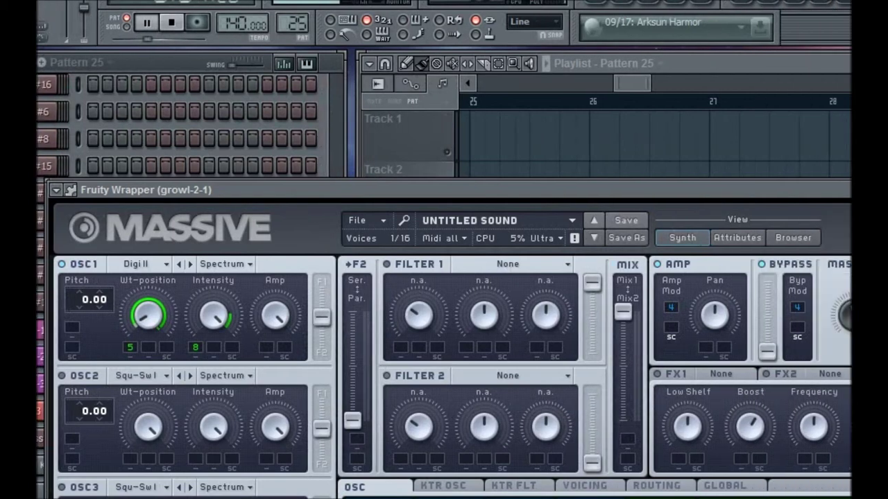
Close growl-2-1's Massive and stop playback, lower OSC1's Wt-position in growl-2-2's Massive and play the pattern.
click(815, 191)
click(263, 24)
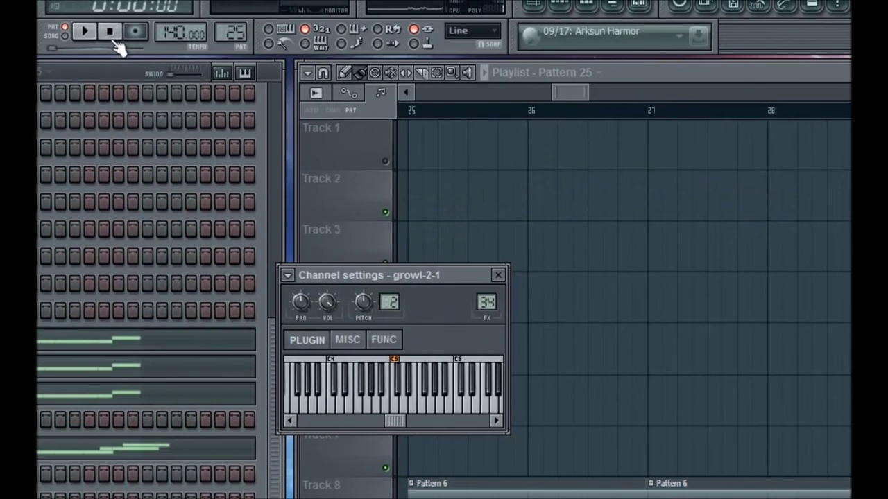
click(39, 339)
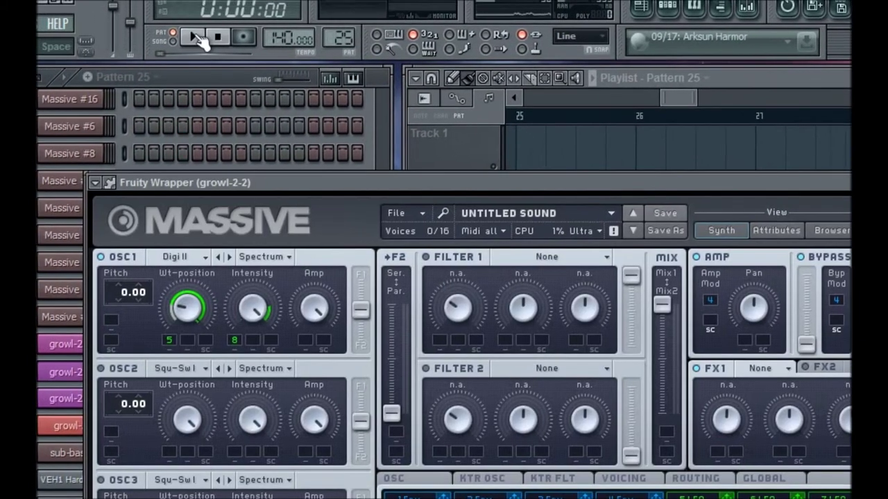
click(197, 38)
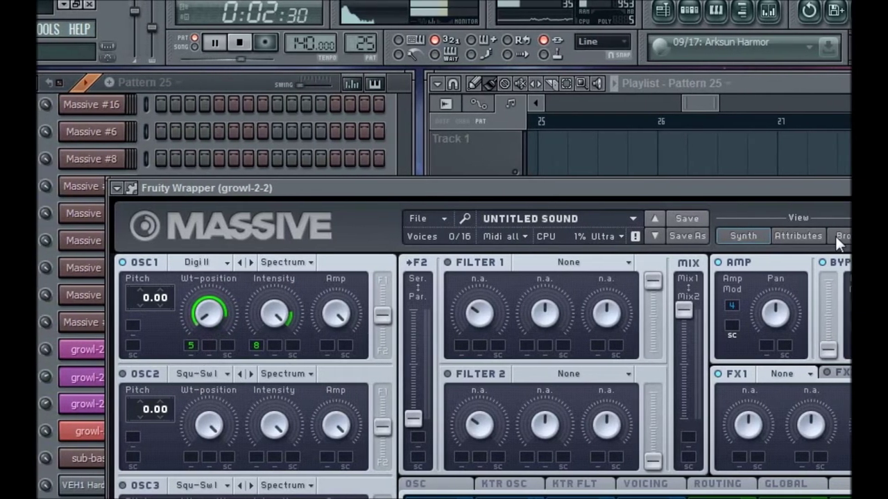
Switch from growl-2-2's to growl-2-3's Massive, raise OSC2's Wt-position to about the middle and lower OSC3's to about a quarter.
click(847, 188)
click(93, 405)
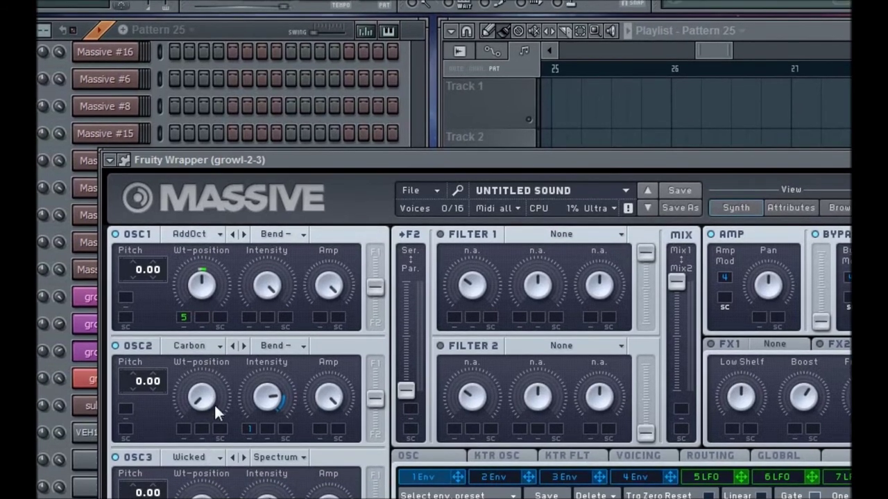
drag(215, 405, 198, 358)
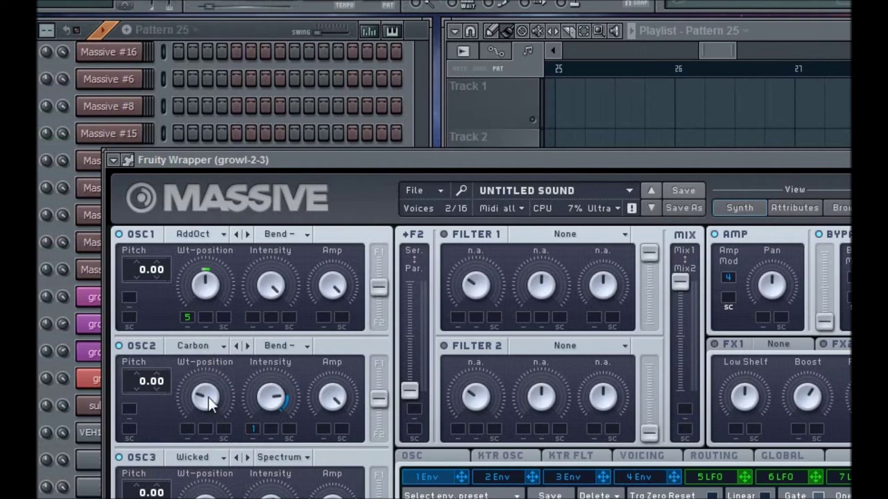
drag(208, 400, 203, 363)
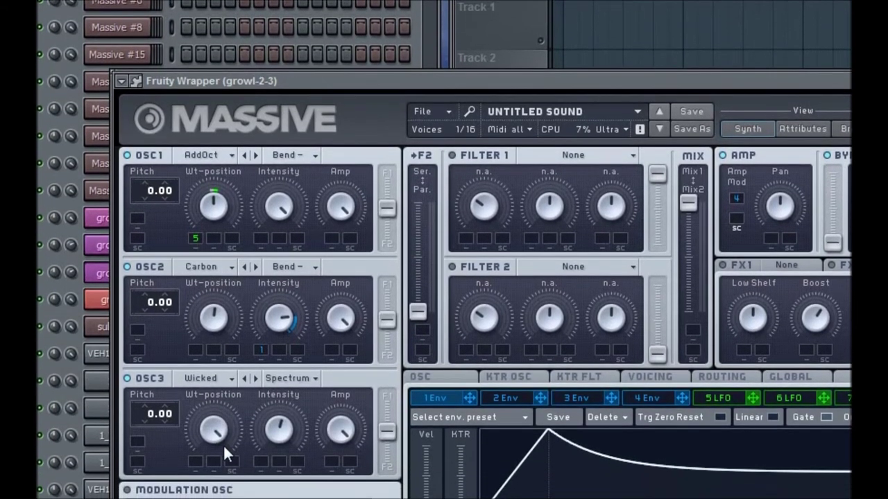
mouse_move(223, 451)
mouse_down()
mouse_move(223, 498)
mouse_move(210, 450)
mouse_up()
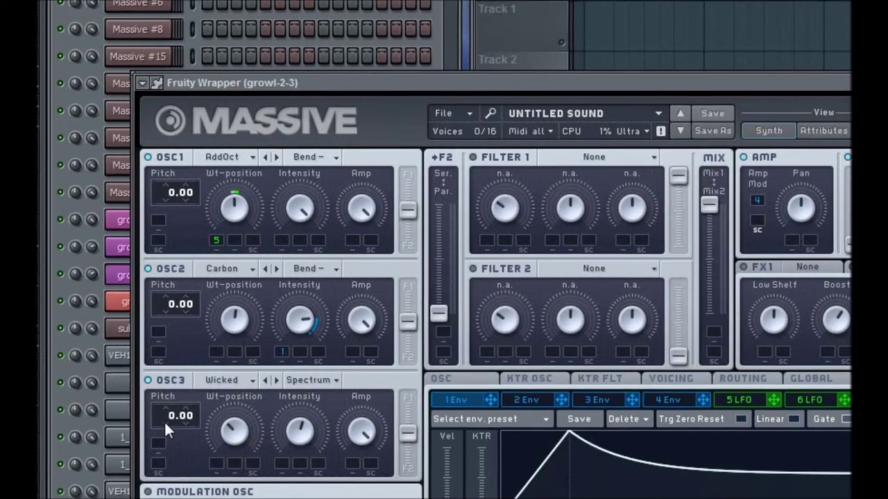
drag(157, 422, 197, 423)
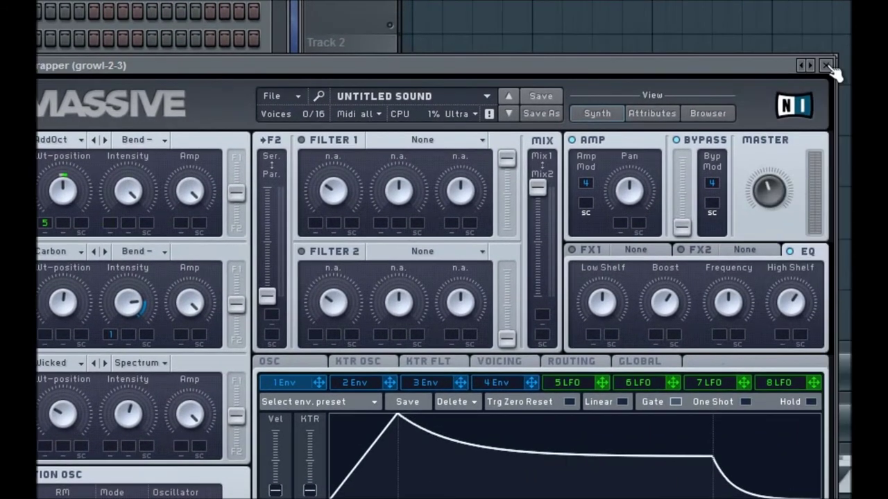
Close growl-2-3's windows, check growl-2-1's Massive and show the WOW (Insert 31) Vowelcutoff automation in its piano roll.
click(830, 65)
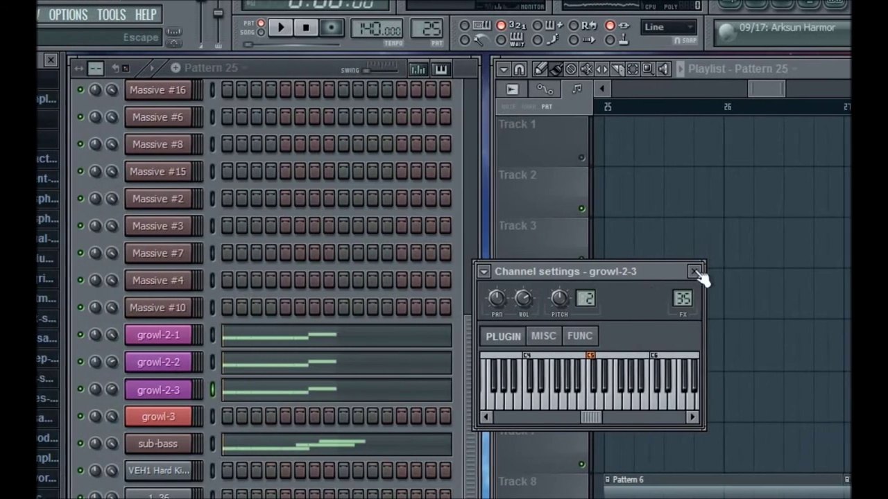
click(686, 271)
click(162, 335)
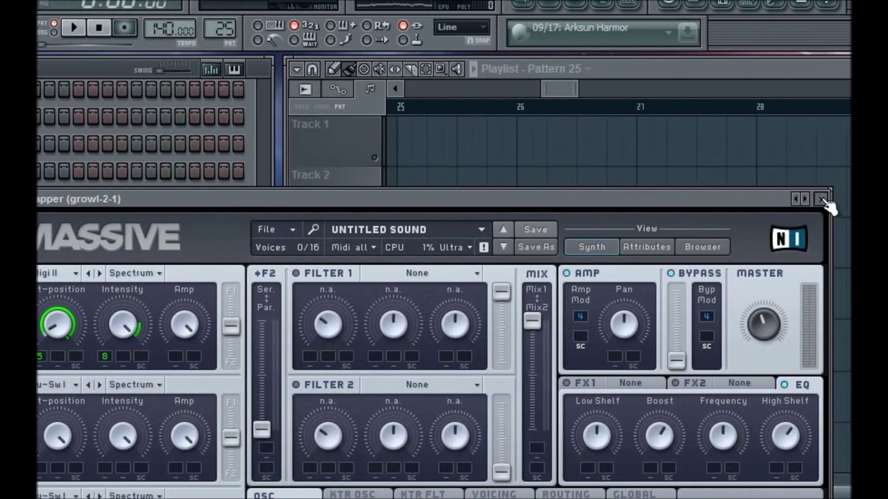
click(823, 200)
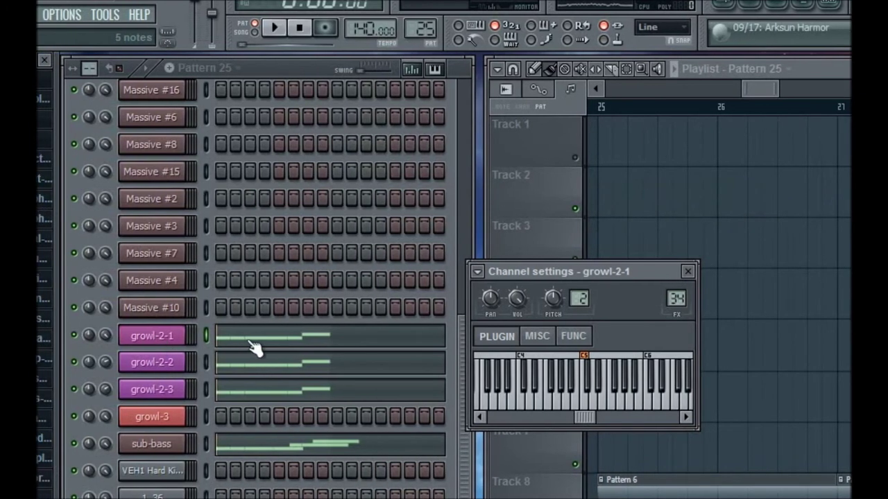
click(254, 349)
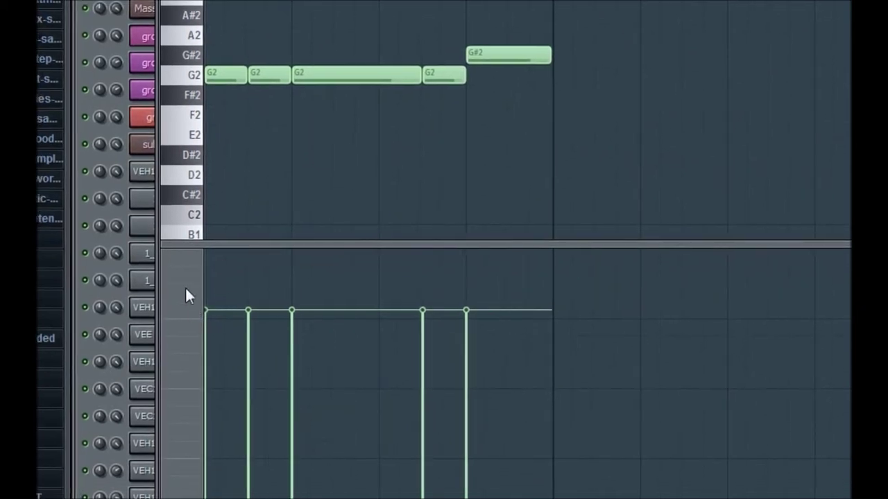
click(187, 286)
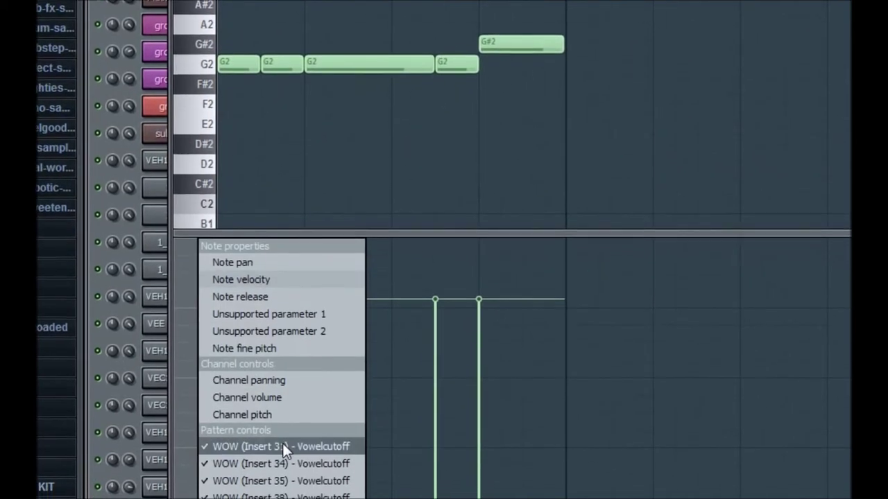
click(280, 453)
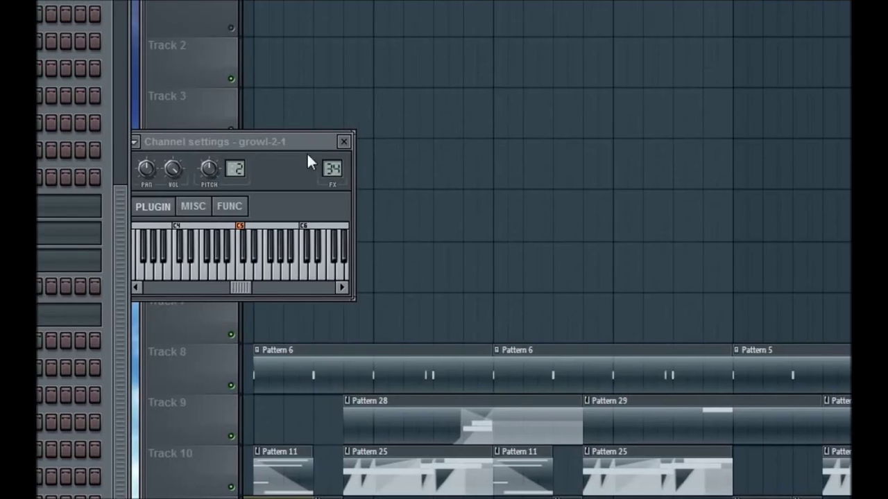
Close growl-2-1's channel settings and reopen its Massive for another look at the patch.
click(343, 141)
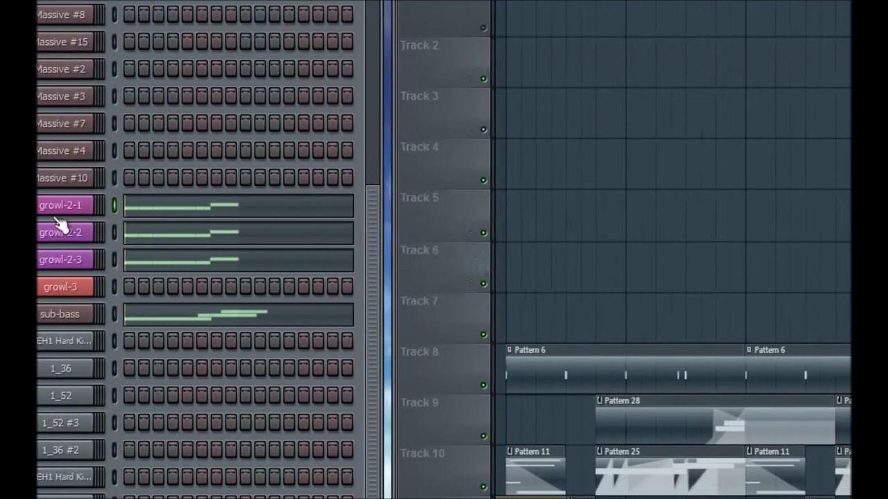
click(62, 230)
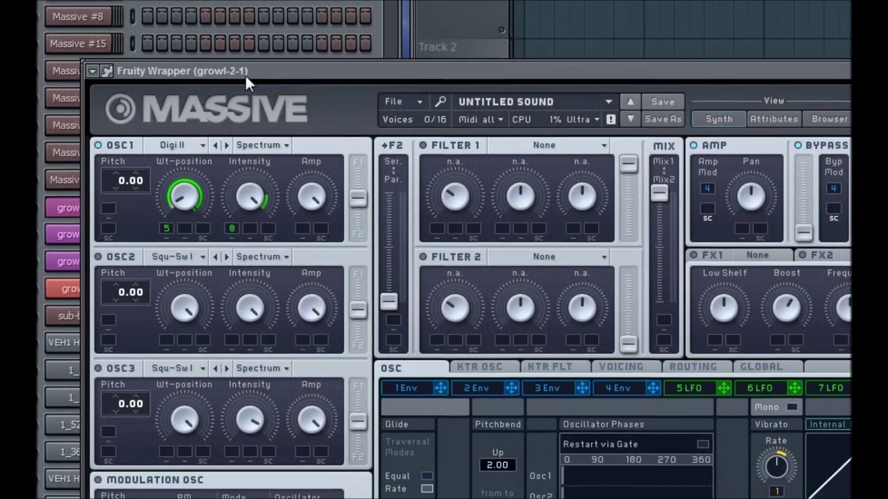
drag(244, 75, 235, 79)
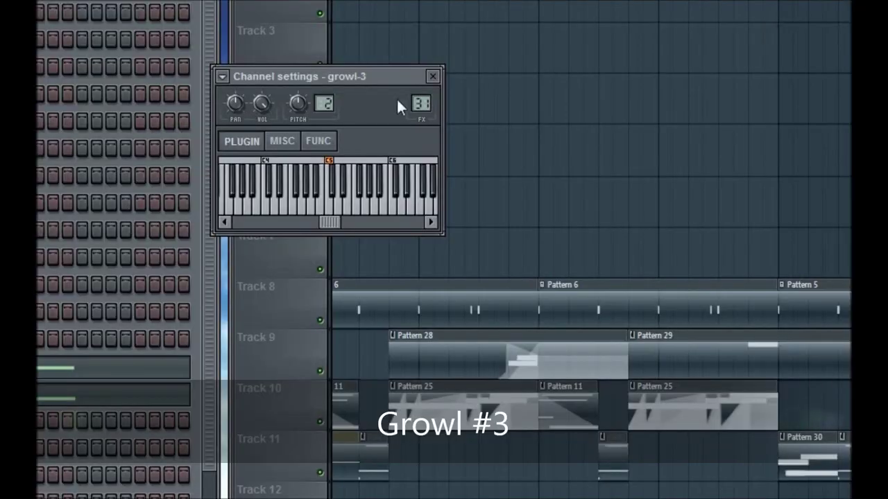
Close growl-3's channel settings and bring the playlist section from bar 55 into view.
click(425, 76)
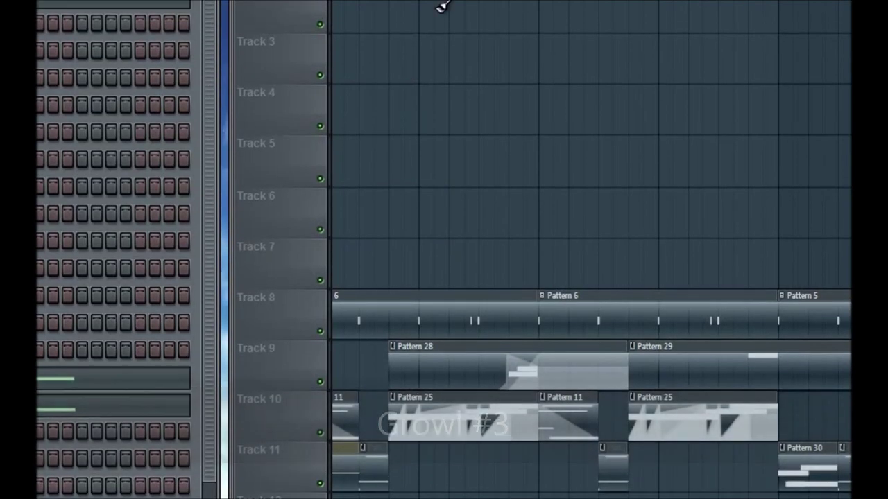
drag(510, 2, 675, 73)
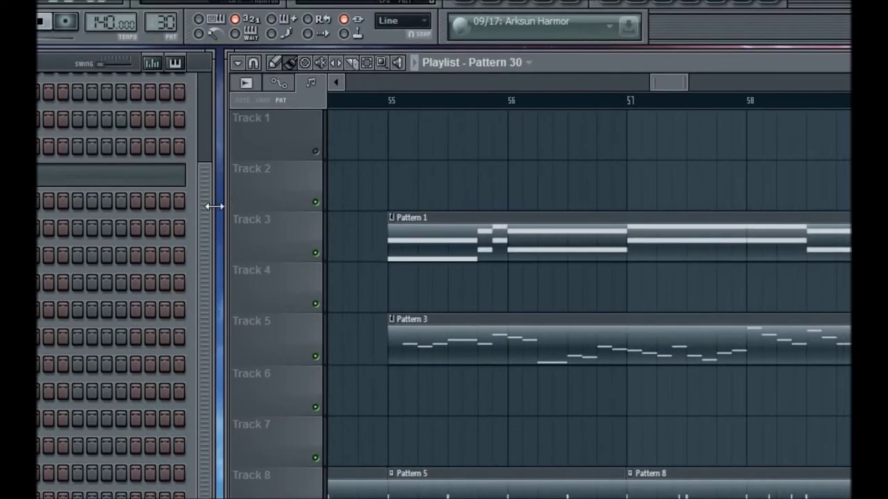
drag(214, 206, 222, 207)
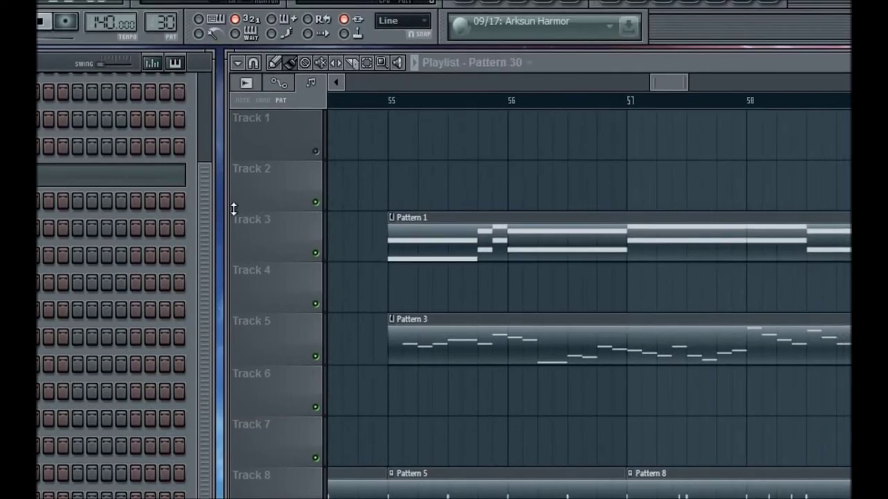
drag(226, 209, 220, 210)
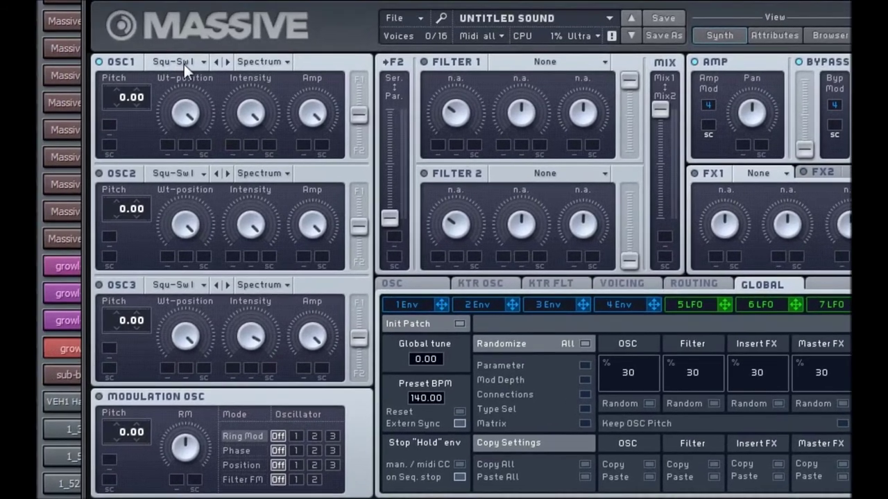
In growl-3's Massive, set OSC1 to the Wicked wavetable with Wt-position just past the middle and Pitch at -3.00.
click(167, 49)
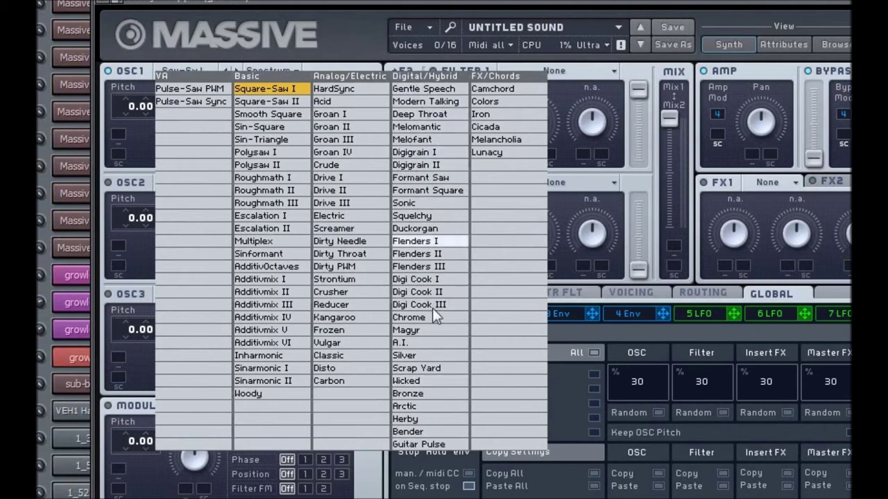
click(415, 381)
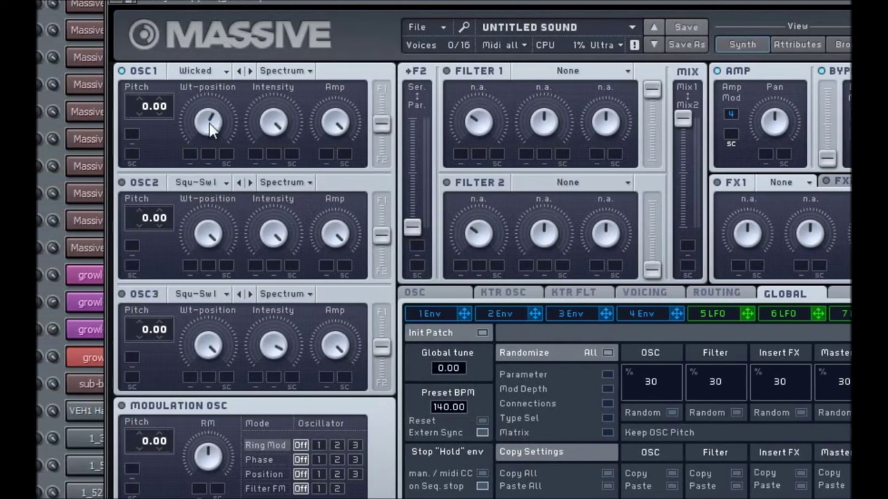
click(139, 117)
click(153, 117)
click(153, 117)
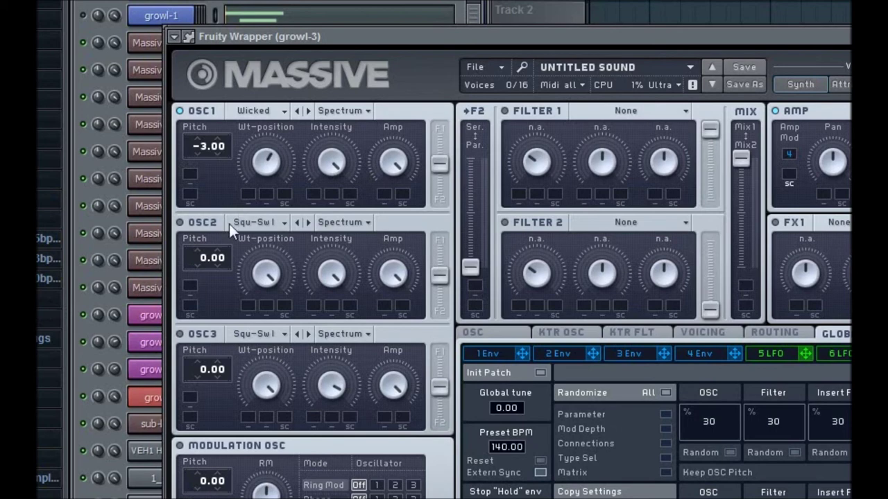
Turn on OSC2, choose the Wicked wavetable and set its Wt-position just past the middle and Pitch to -15.03.
click(193, 221)
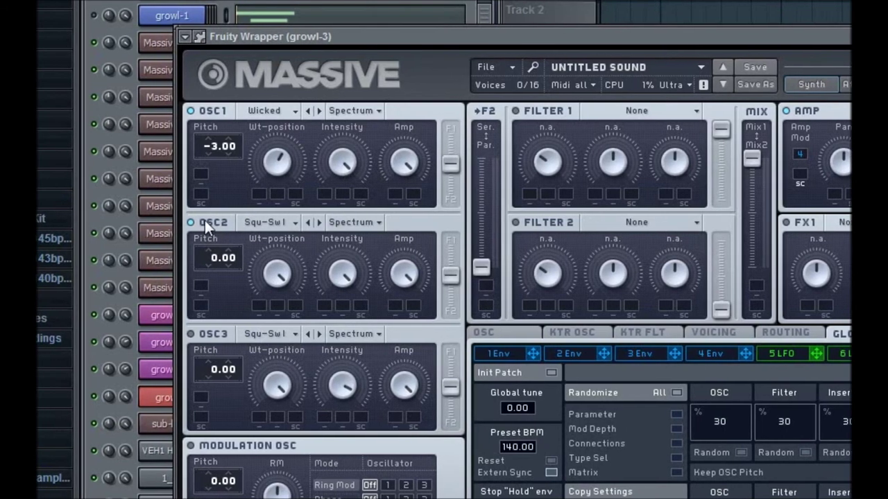
click(275, 227)
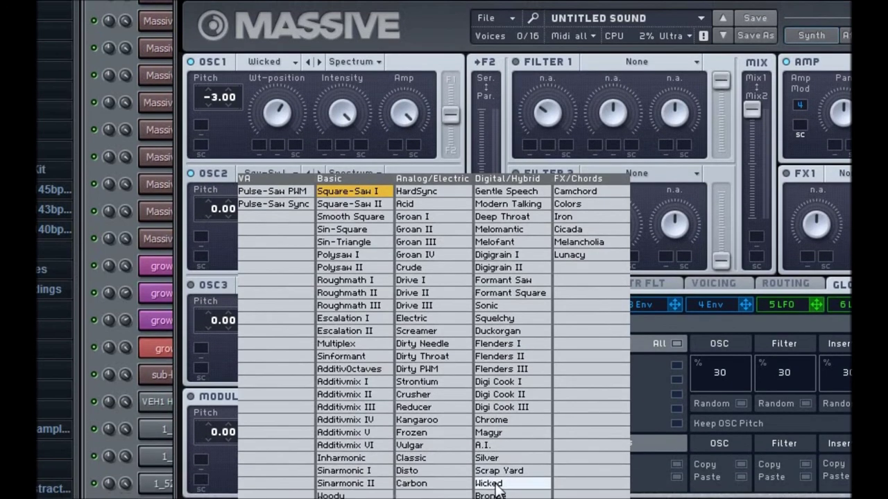
click(495, 483)
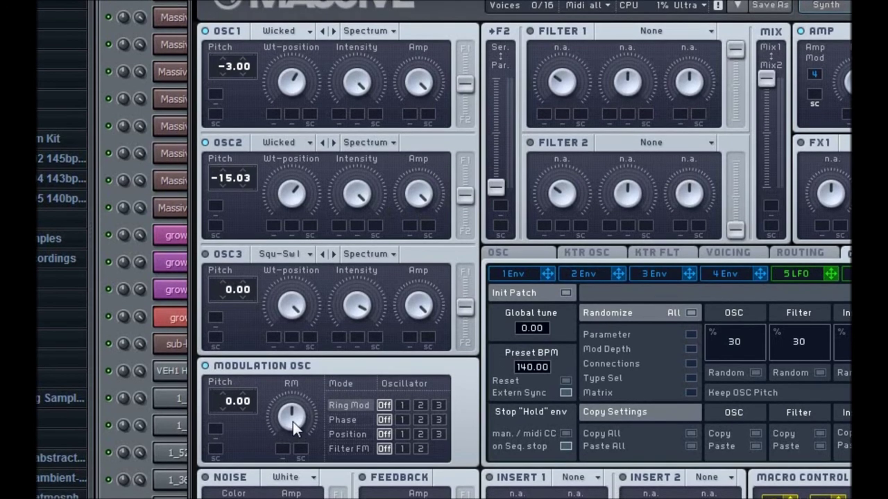
Raise the Modulation OSC's RM amount, route Phase modulation to oscillator 2 and leave Ring Mod off.
drag(290, 420, 288, 409)
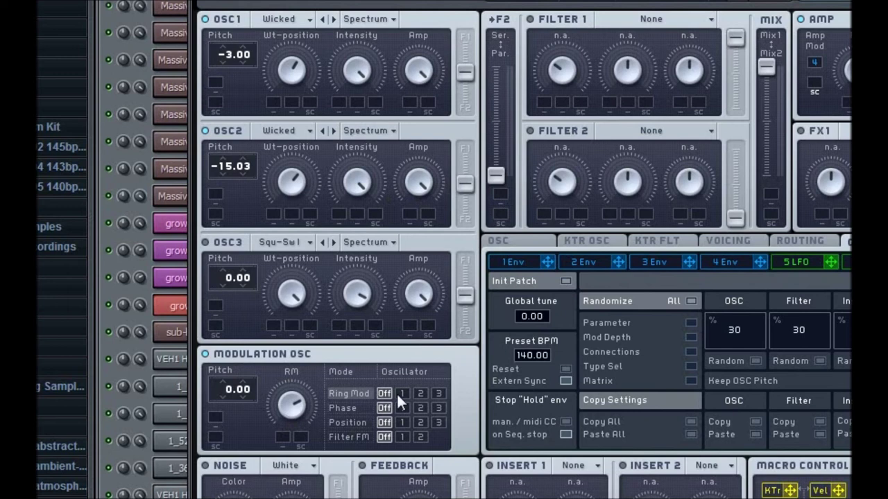
click(424, 394)
click(420, 408)
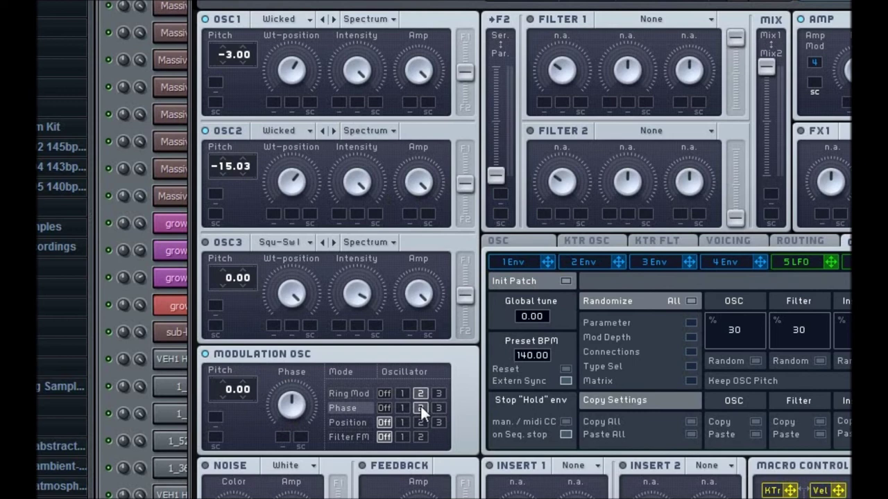
click(385, 393)
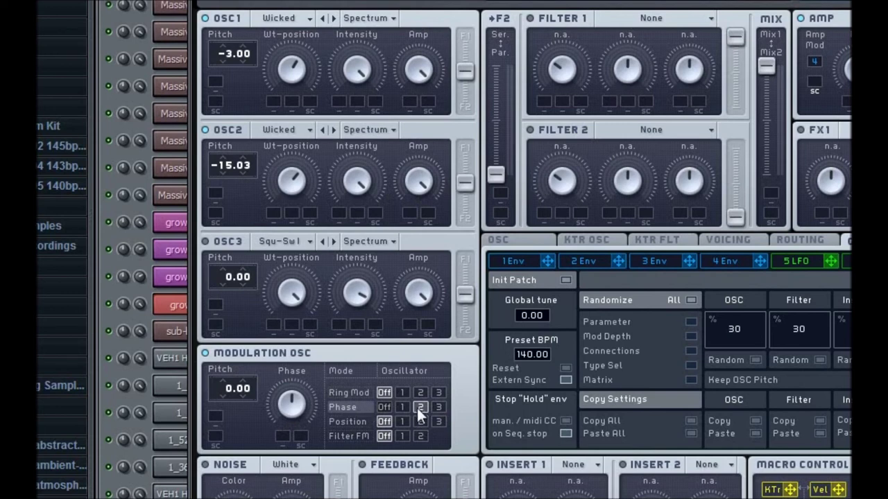
click(360, 393)
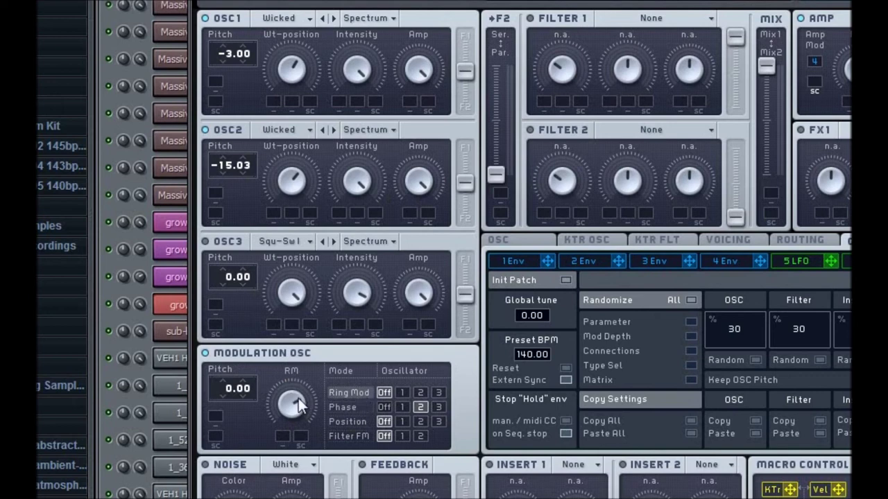
click(342, 406)
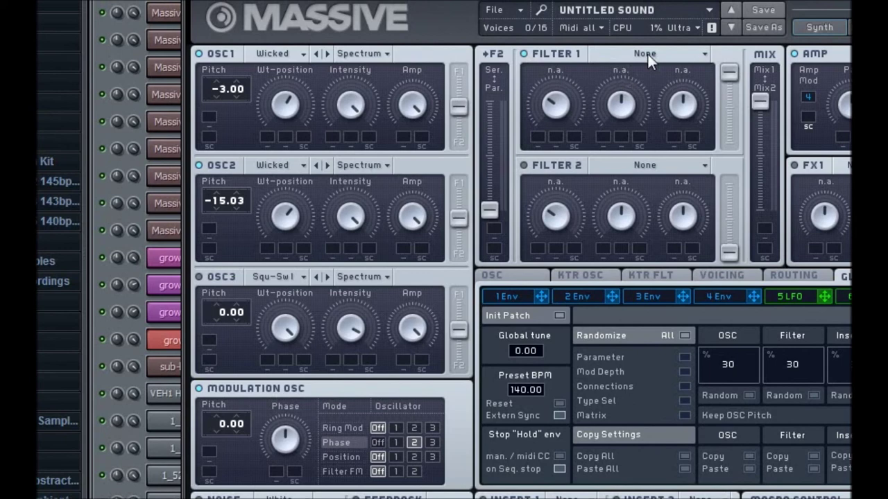
Set Filter 1 to Scream with Cutoff at maximum, Scream at about three quarters and Resonance just above minimum.
click(645, 48)
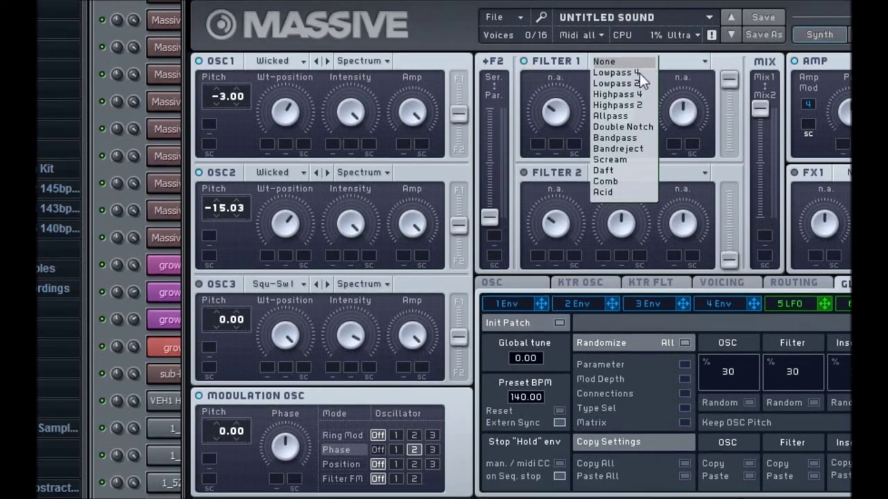
click(610, 160)
drag(560, 115, 578, 18)
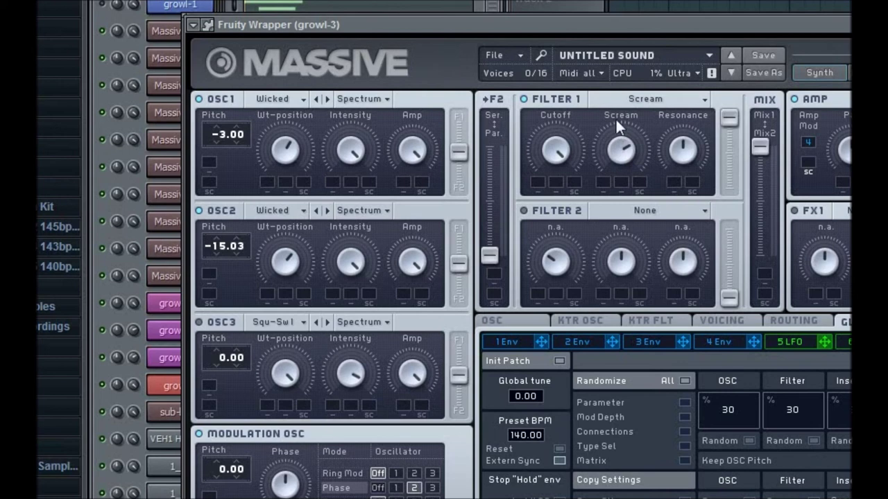
drag(621, 154, 622, 151)
drag(691, 159, 691, 223)
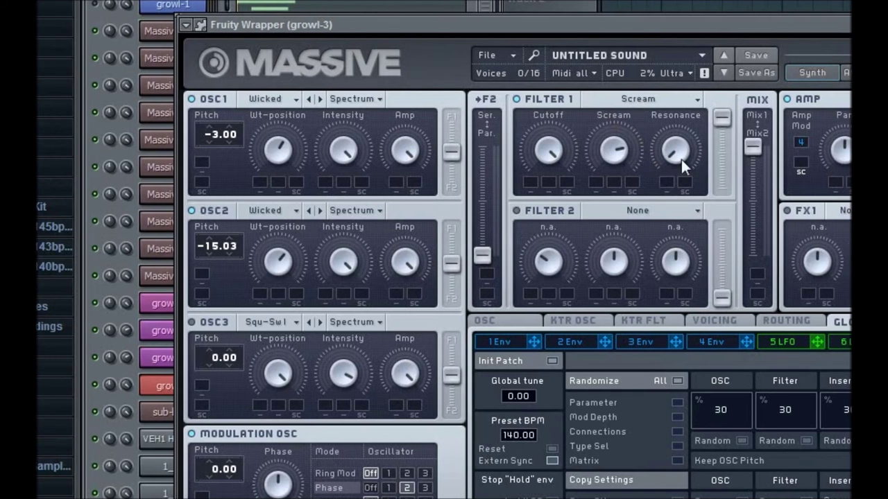
drag(678, 138, 680, 160)
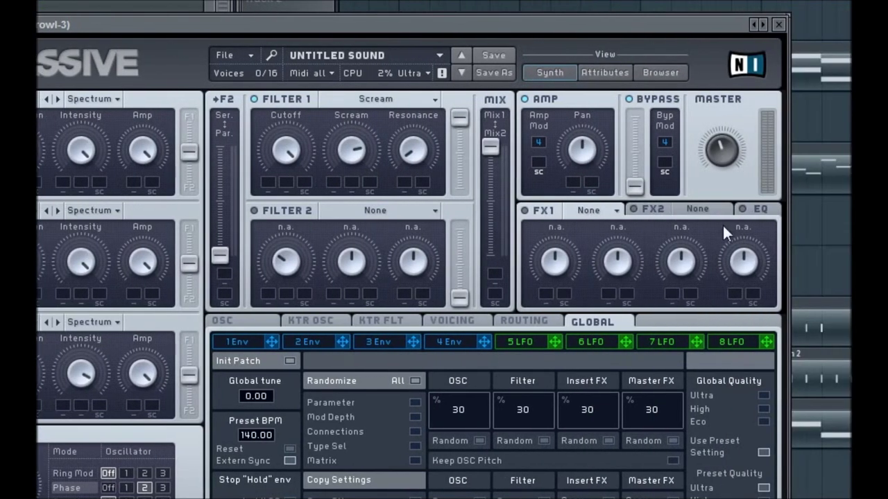
Set FX2 to Phaser Mono with Dry/Wet, Rate, Feedback and Depth at about a quarter, and raise the EQ's Boost slightly and High Shelf further.
click(646, 210)
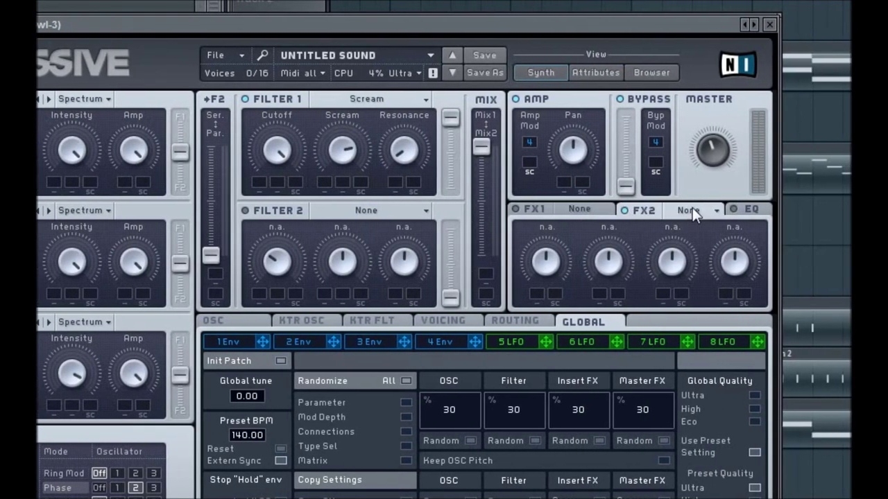
click(696, 209)
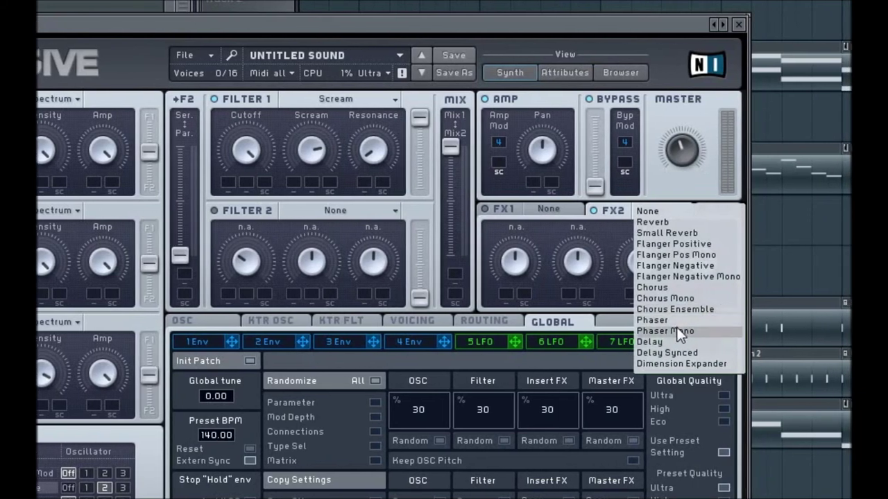
click(678, 333)
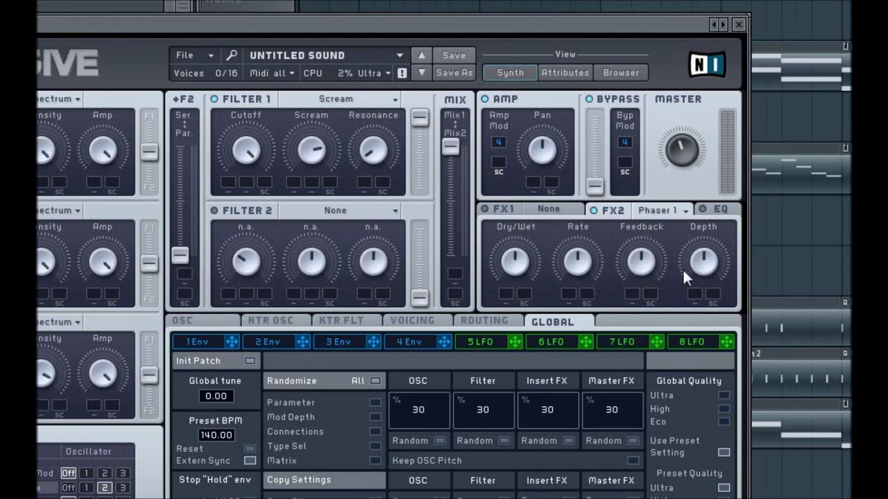
drag(702, 263, 708, 307)
drag(642, 263, 653, 304)
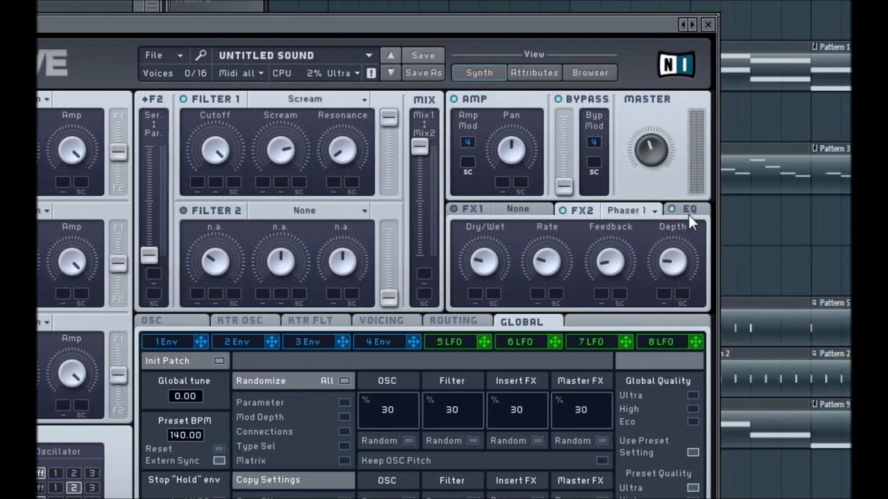
click(689, 212)
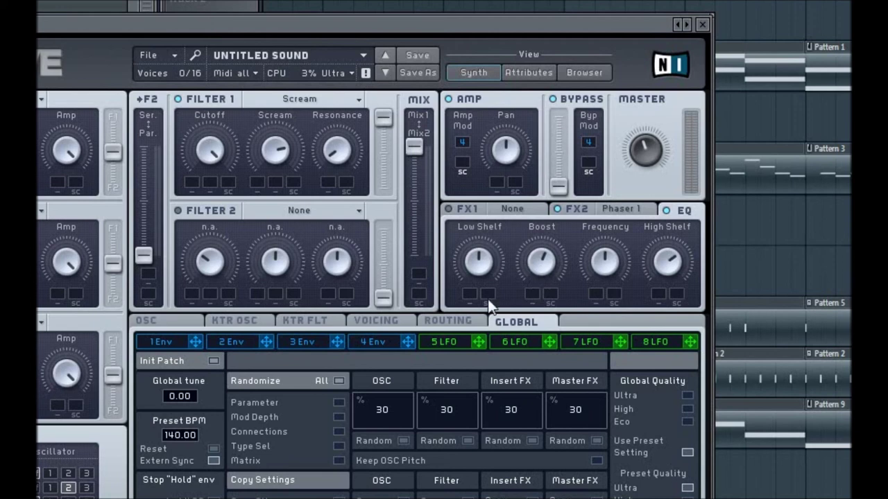
Sync LFO 5 at a 1/2 ratio with its sine starting at the trough, and assign it to OSC1's Wt-position, sweeping down to minimum.
click(441, 342)
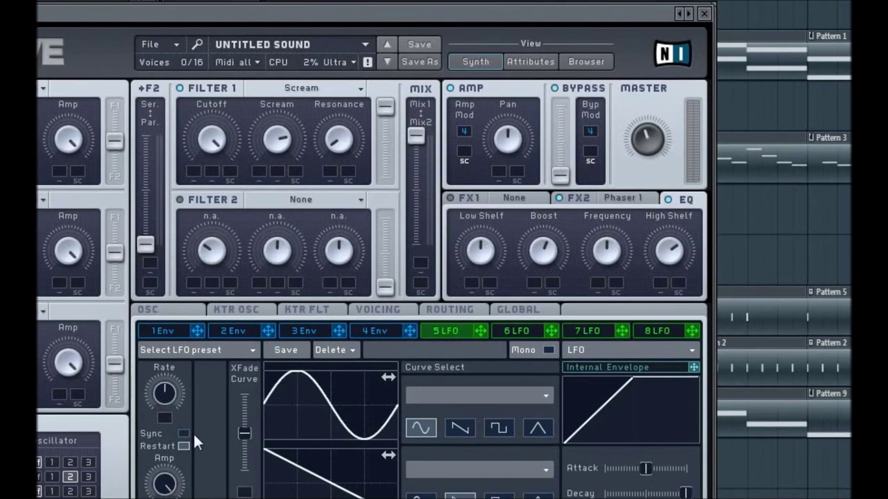
click(181, 440)
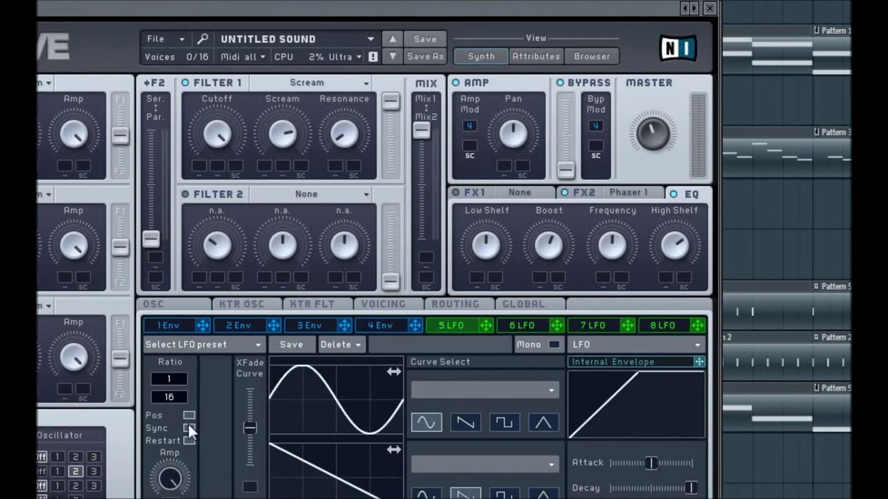
drag(187, 392, 212, 412)
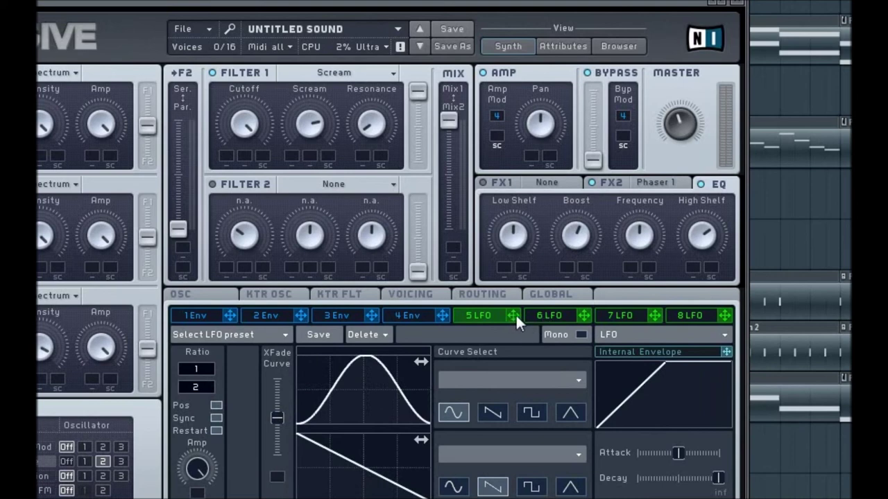
drag(512, 315, 72, 150)
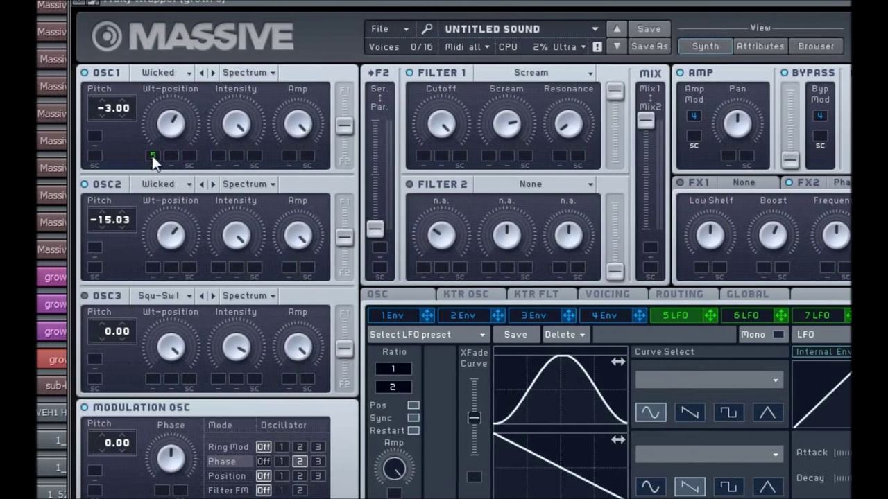
drag(143, 155, 170, 236)
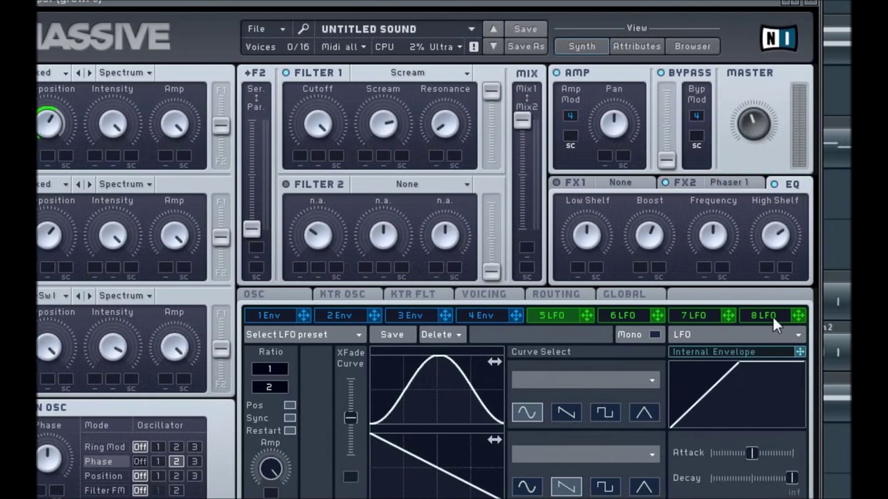
Assign LFO 8 to OSC1's Intensity with a small downward range, and LFO 5 to OSC2's Wt-position, sweeping down to minimum.
click(774, 318)
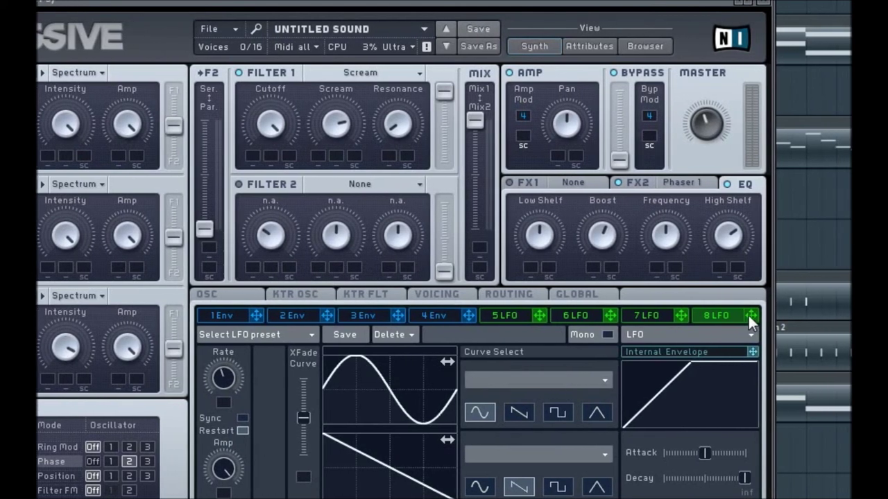
drag(771, 315, 42, 157)
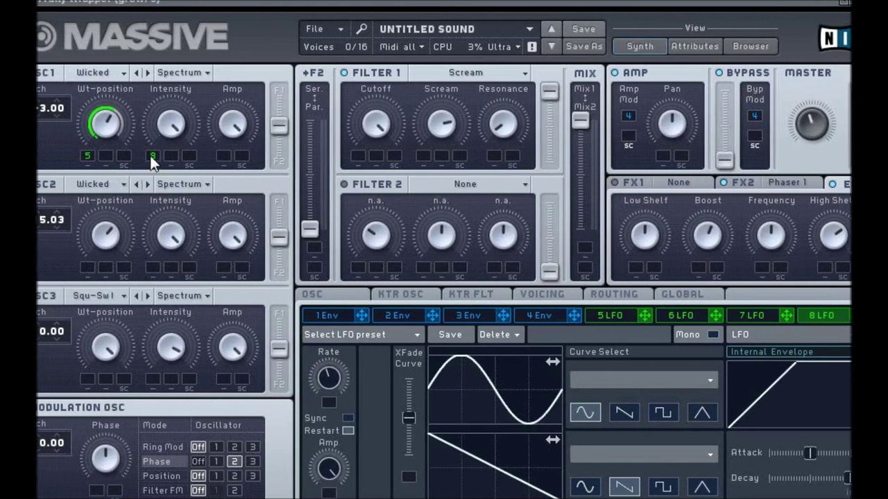
drag(124, 154, 124, 175)
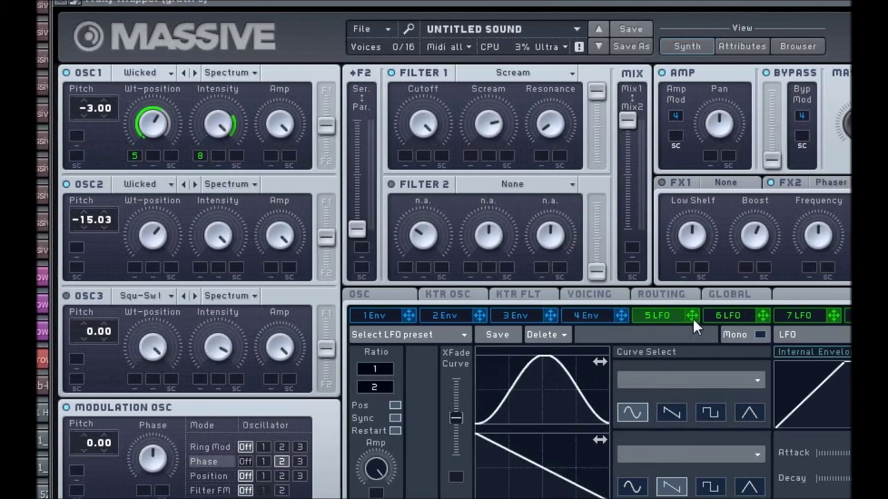
drag(248, 248, 159, 262)
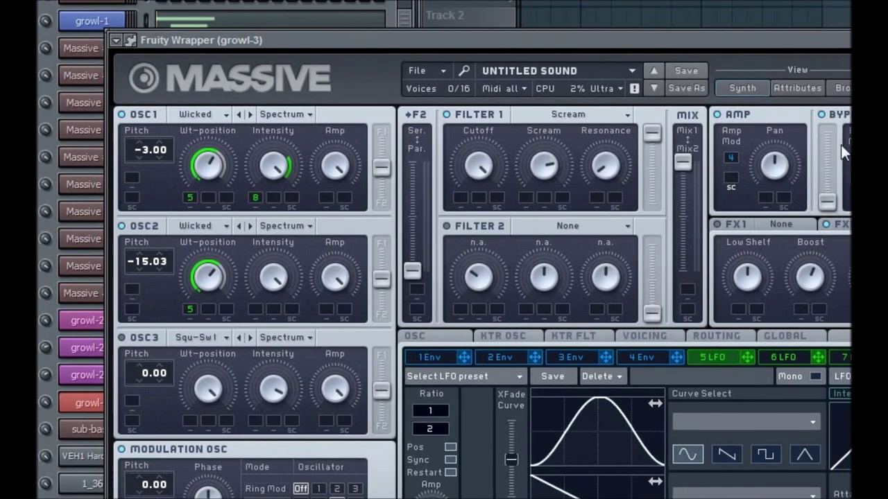
Close growl-3's plugin window, open its piano roll with note names on the keys, and audition G2.
click(813, 45)
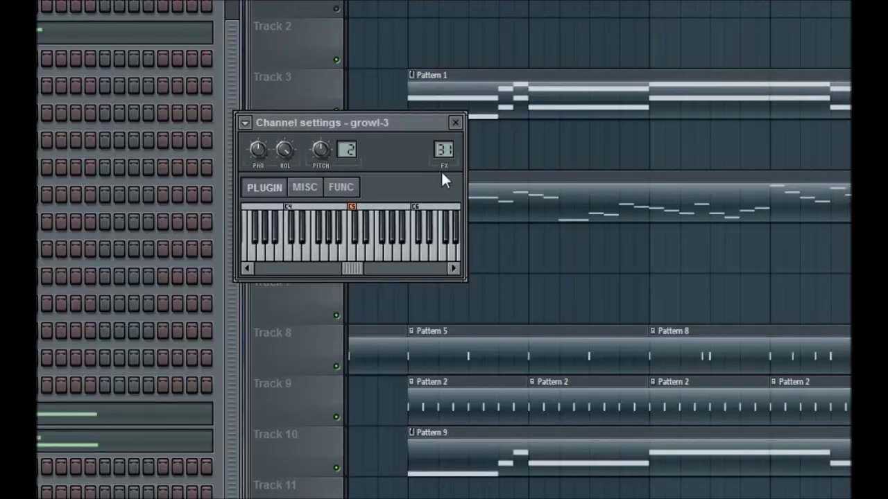
click(455, 122)
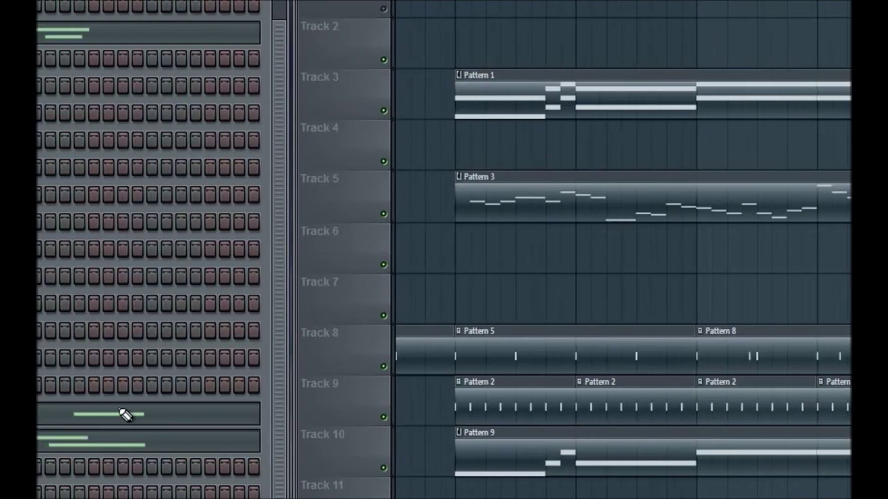
click(125, 414)
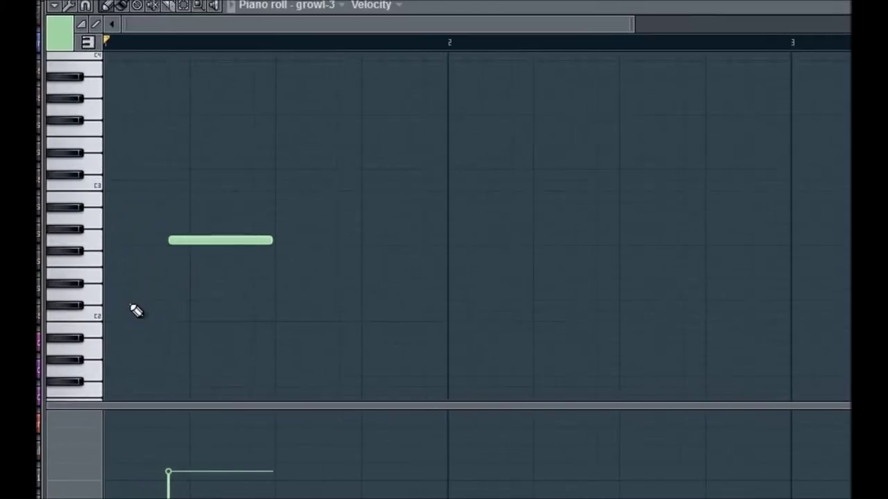
scroll(132, 306, up, 2)
scroll(131, 303, down, 1)
click(84, 260)
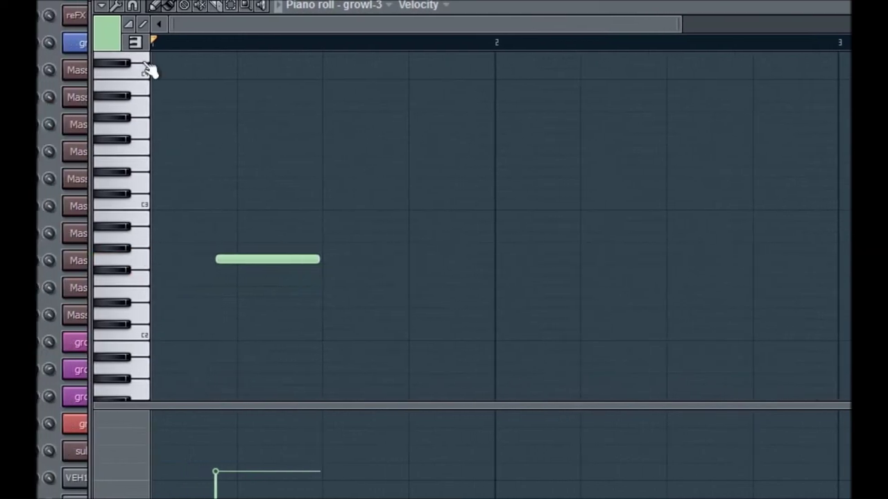
click(137, 44)
click(115, 232)
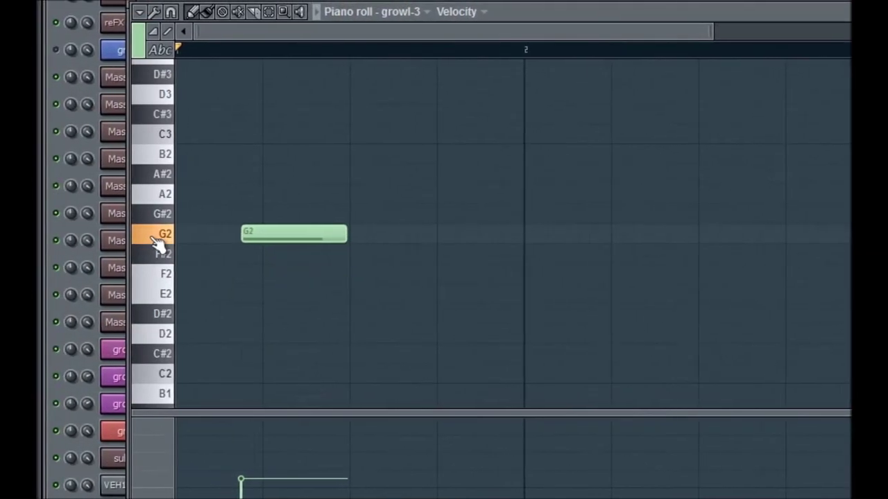
Select the time range covering growl-3's G2 note and start looped playback of it.
scroll(250, 177, up, 3)
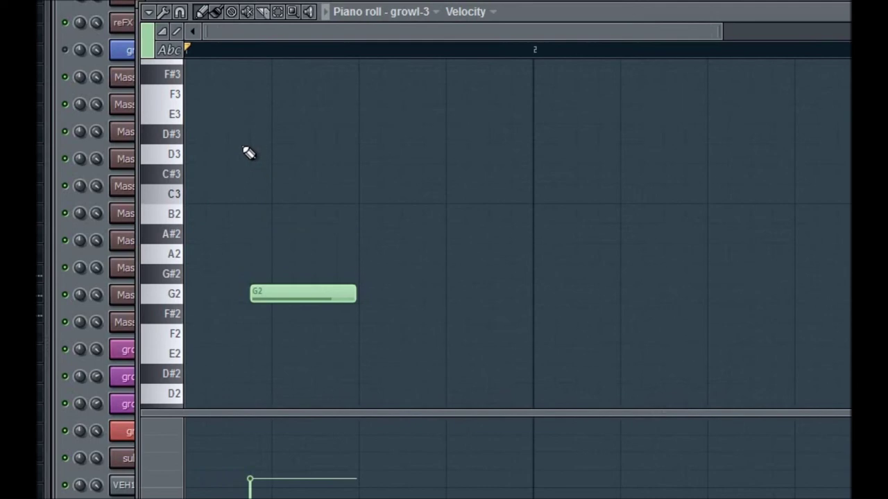
scroll(258, 173, up, 1)
scroll(258, 174, down, 1)
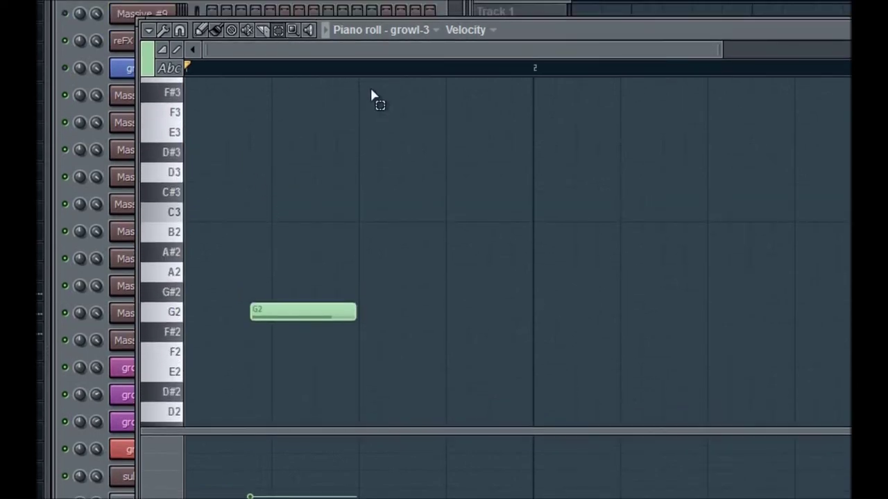
drag(361, 72, 244, 72)
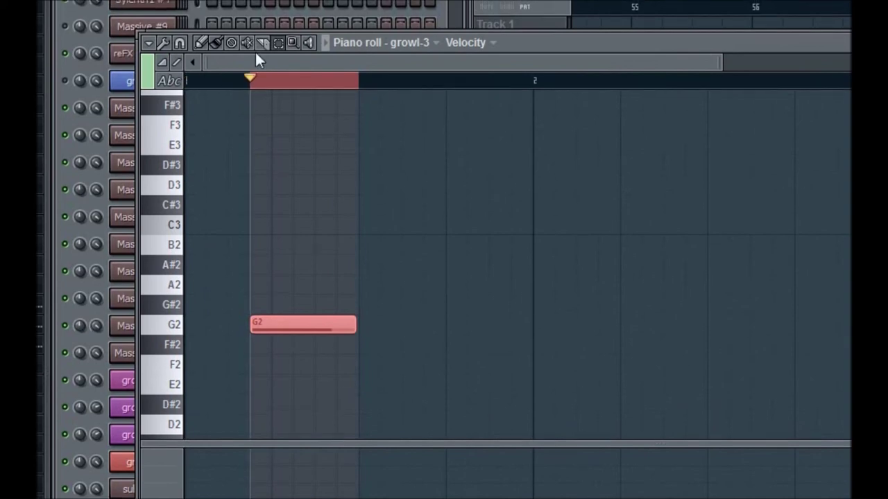
key(space)
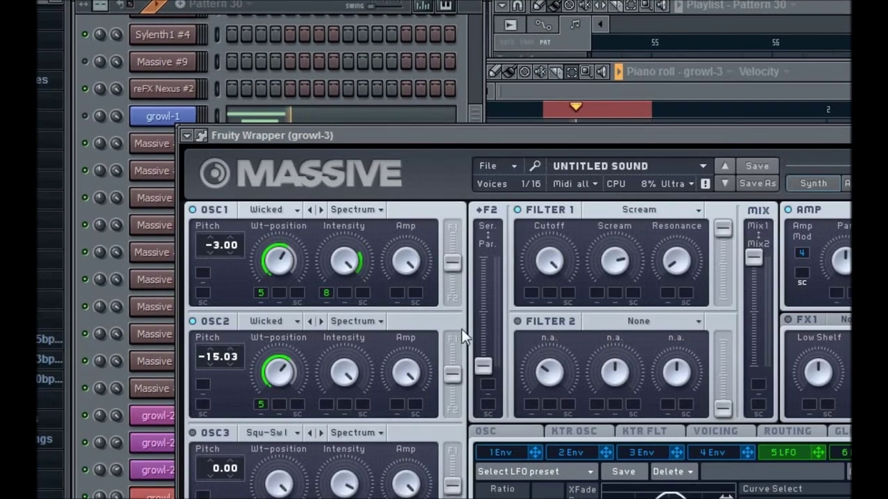
Set OSC1's Wt-position to about three quarters and OSC2's to just below the middle while the note loops, and stop playback.
drag(294, 265, 287, 304)
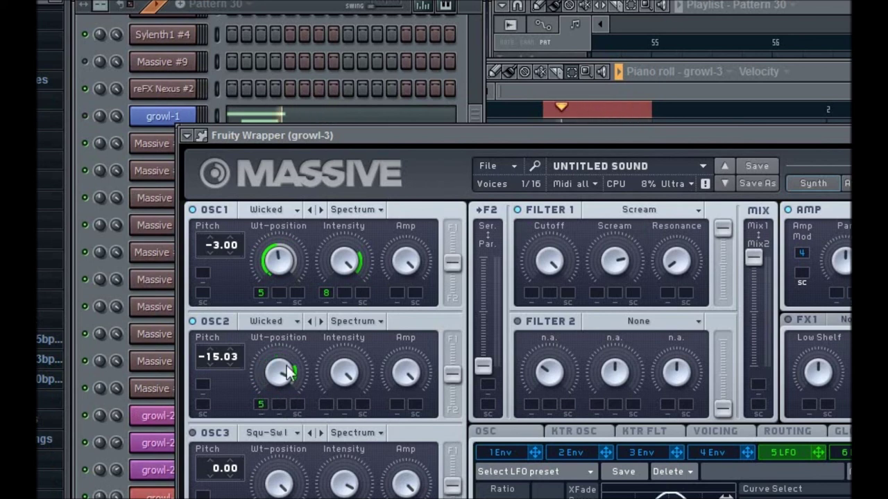
drag(286, 365, 284, 380)
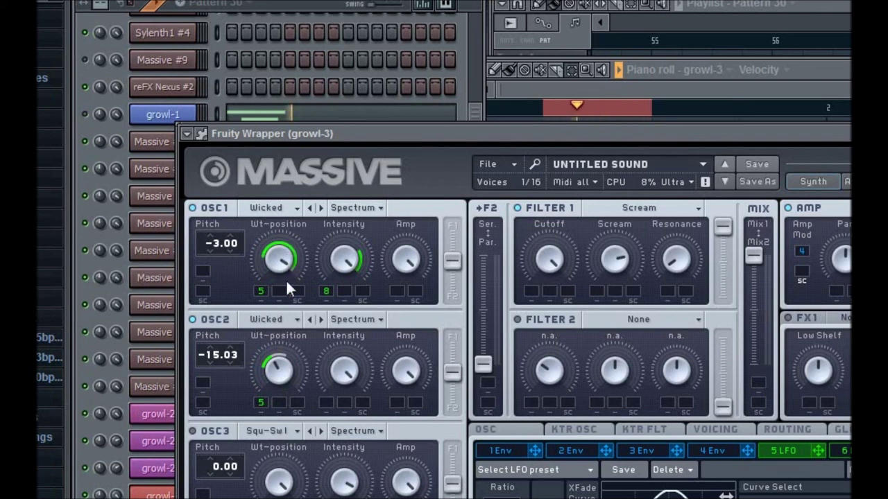
drag(290, 272, 288, 277)
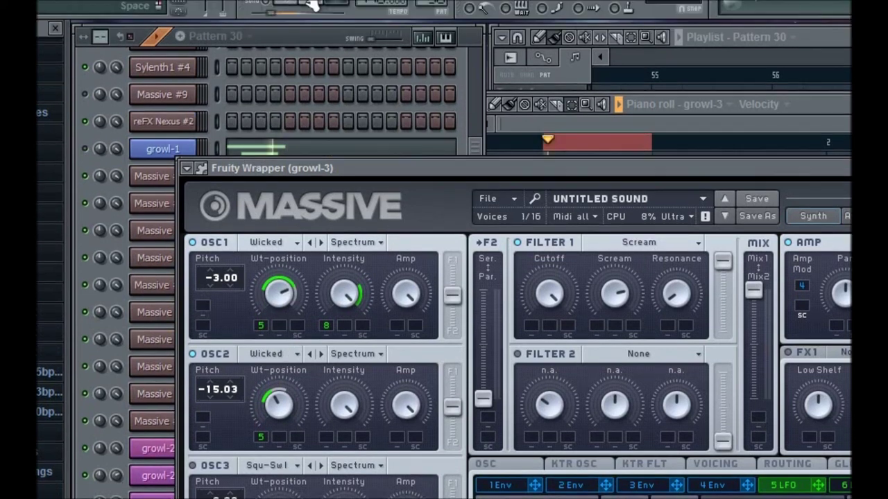
click(311, 5)
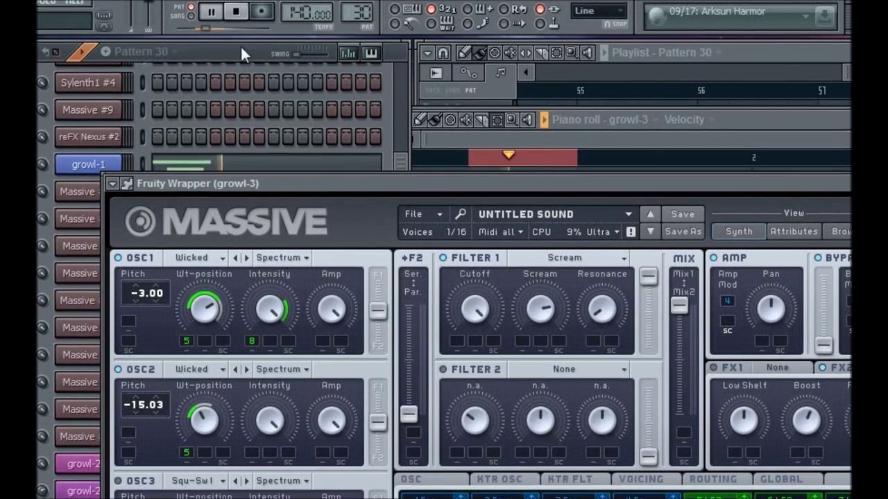
click(240, 14)
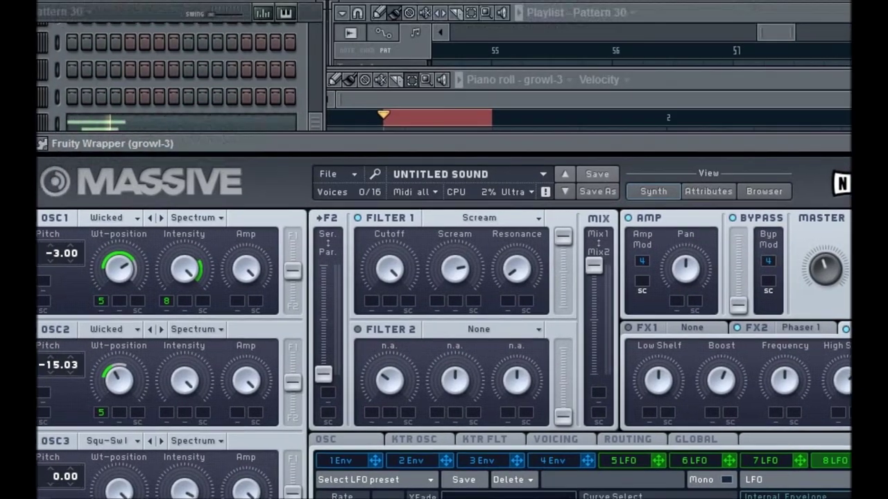
Raise OSC2's Wt-position in growl-3's Massive to just past the middle.
click(136, 6)
click(158, 9)
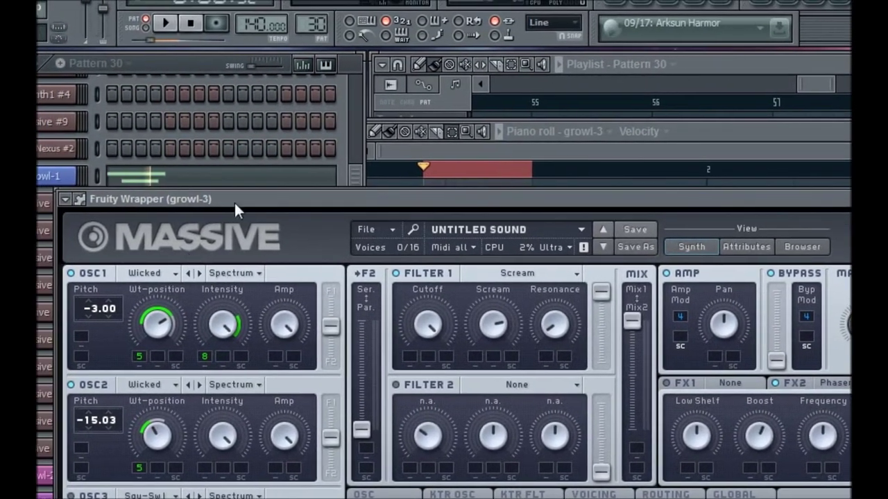
mouse_move(228, 199)
mouse_down()
mouse_move(262, 190)
mouse_move(240, 196)
mouse_up()
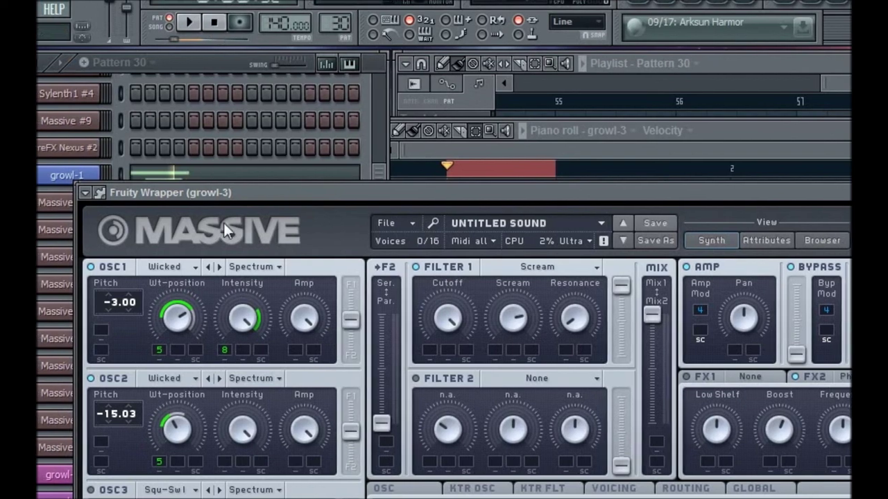
mouse_move(228, 199)
mouse_down()
mouse_move(513, 177)
mouse_move(189, 176)
mouse_move(217, 209)
mouse_up()
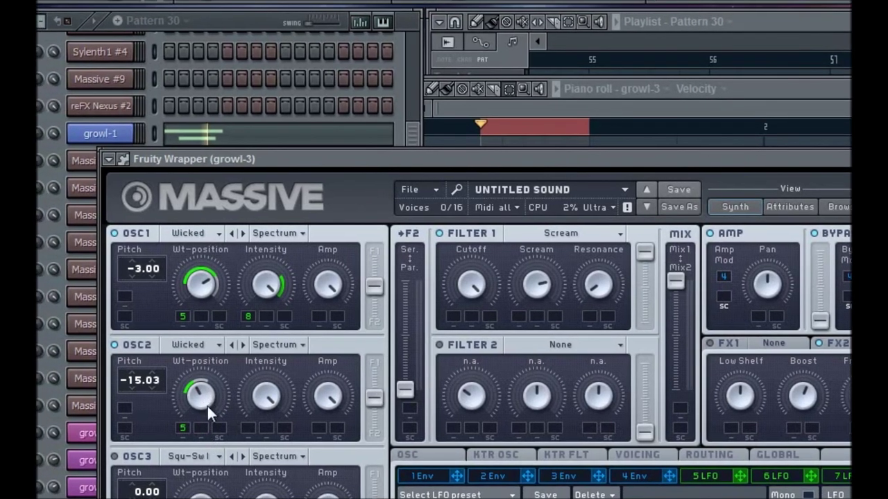
drag(206, 392, 204, 427)
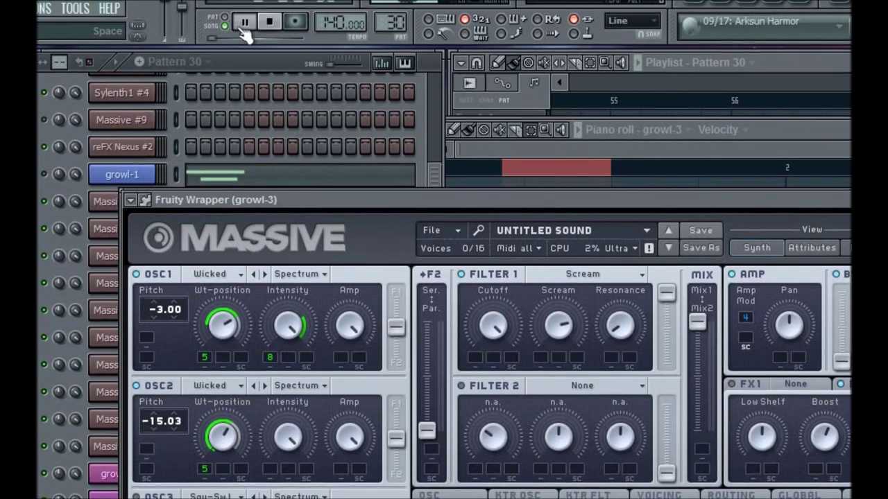
Audition the growl-3 note in pattern mode, lower OSC1's Intensity to about three quarters, and bring the stopped piano roll to the front.
click(244, 25)
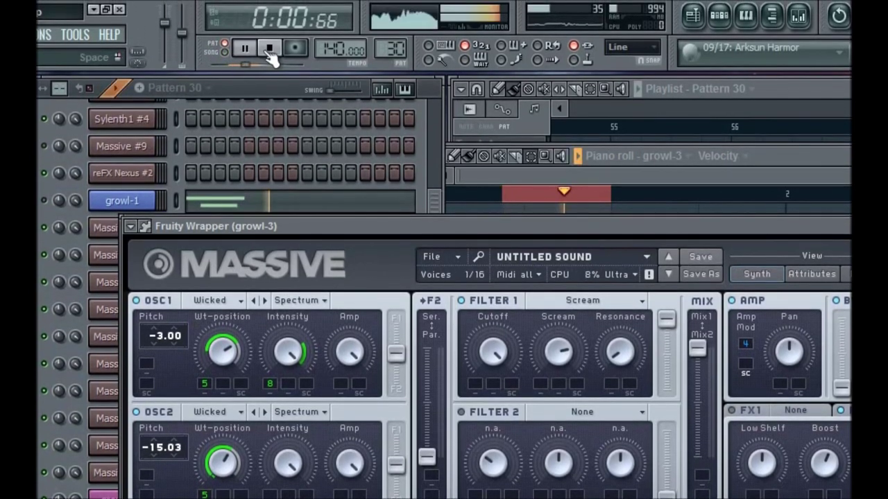
click(269, 36)
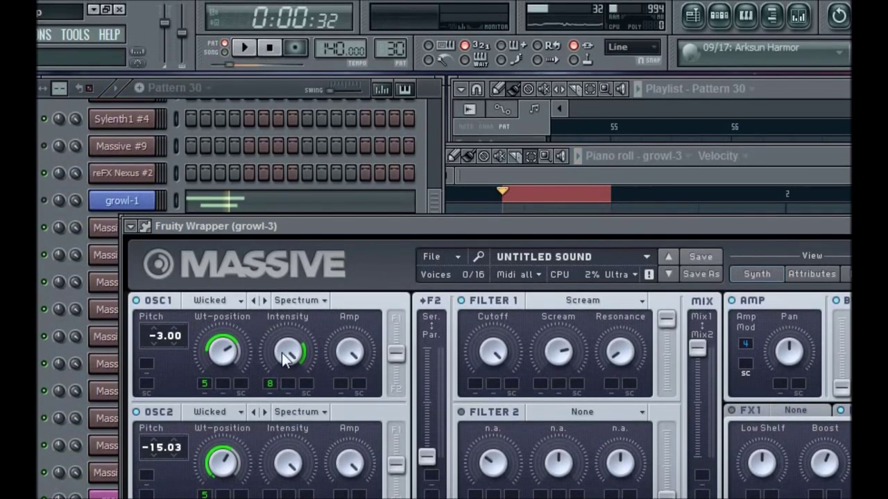
click(269, 48)
click(270, 48)
click(521, 182)
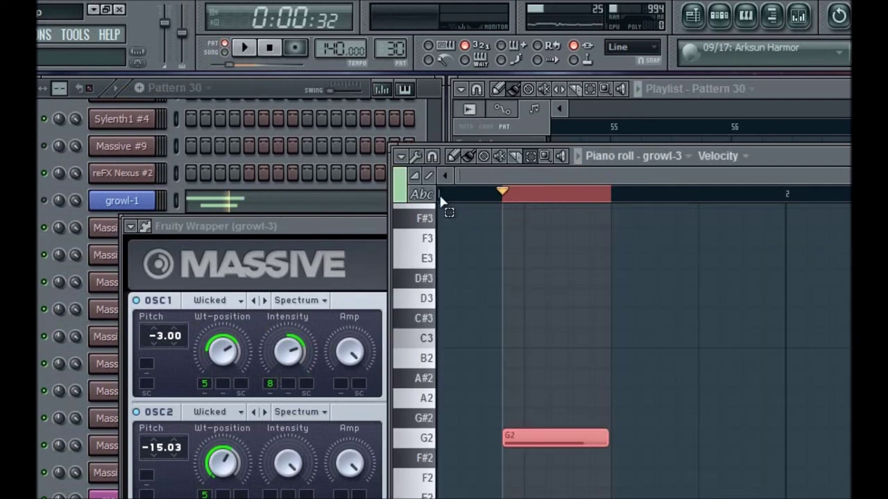
Select the whole first bar of growl-3's piano roll, reset the stopped playback to the beginning, and put the piano roll away.
drag(440, 194, 784, 197)
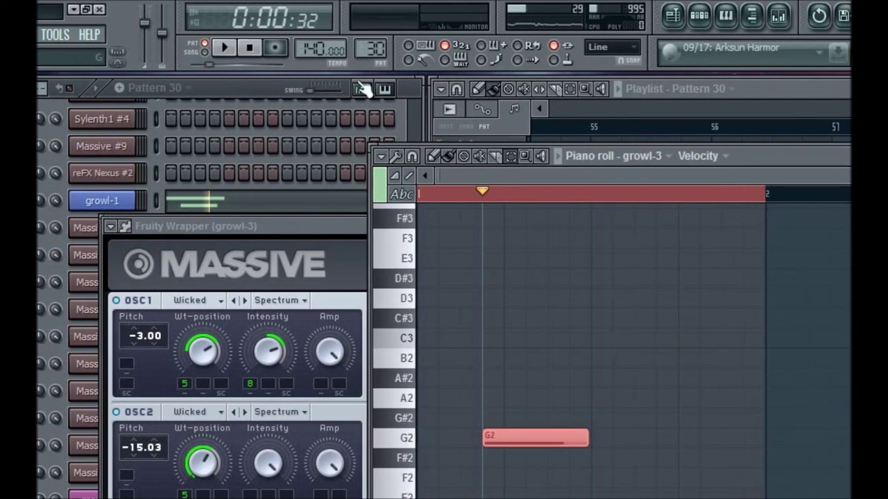
click(250, 47)
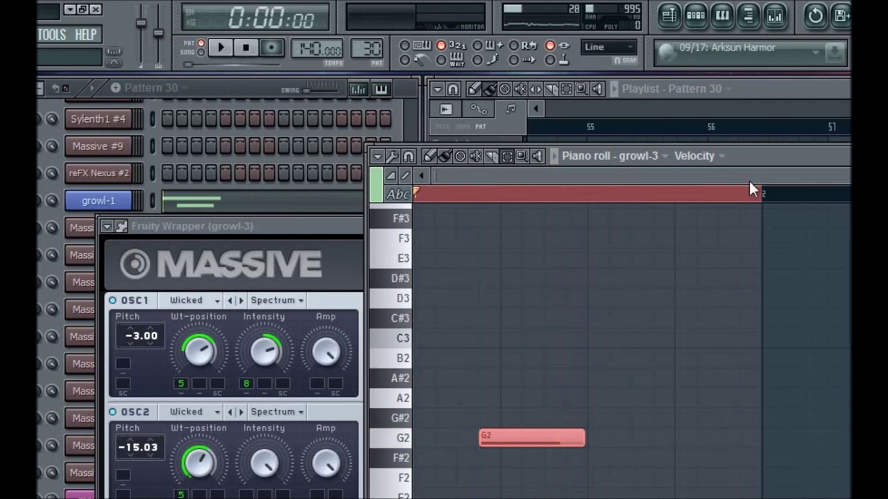
drag(823, 159, 644, 171)
key(F7)
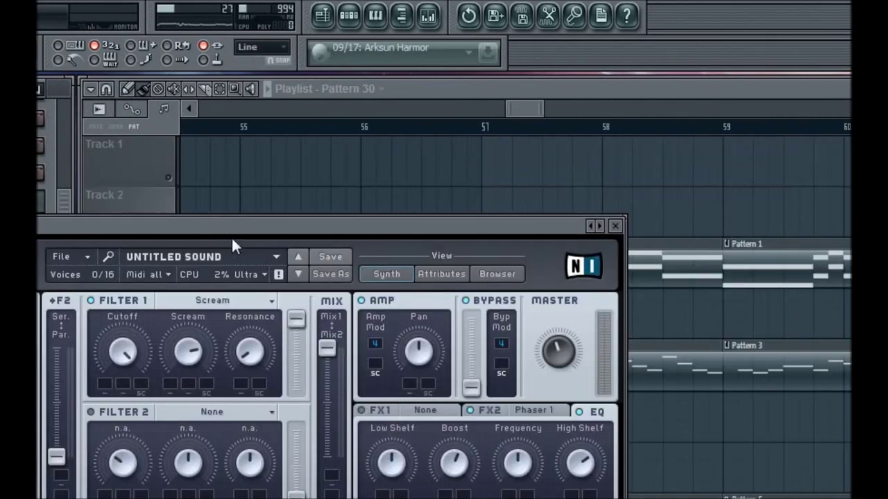
Check growl-3's channel settings, including its mixer track assignment, and close them.
drag(231, 237, 271, 250)
click(56, 50)
click(74, 49)
click(830, 241)
click(825, 239)
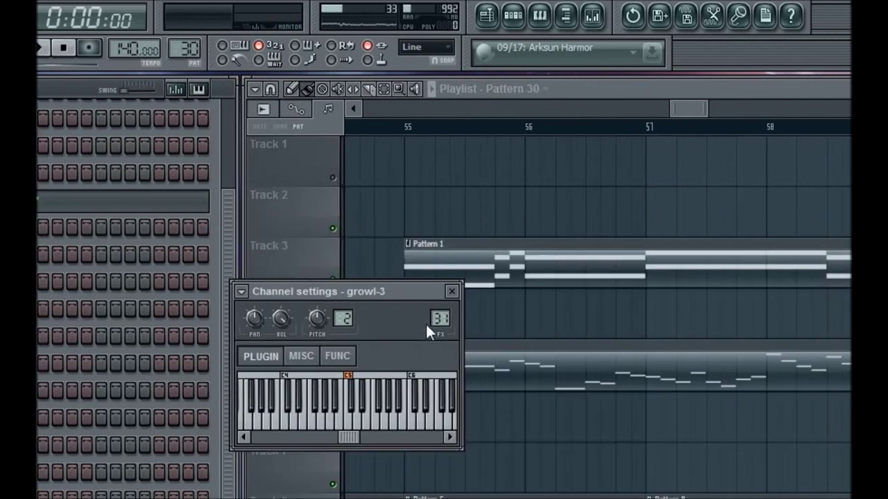
click(458, 292)
Bring growl-3's Massive back up and move its window higher so the oscillators, filters and LFO section are in view.
drag(681, 107, 687, 82)
drag(222, 198, 221, 107)
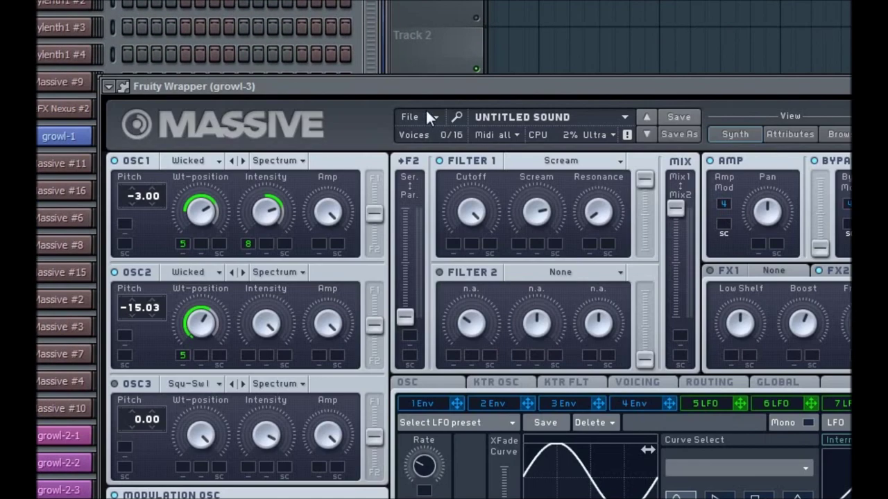
drag(414, 90, 383, 81)
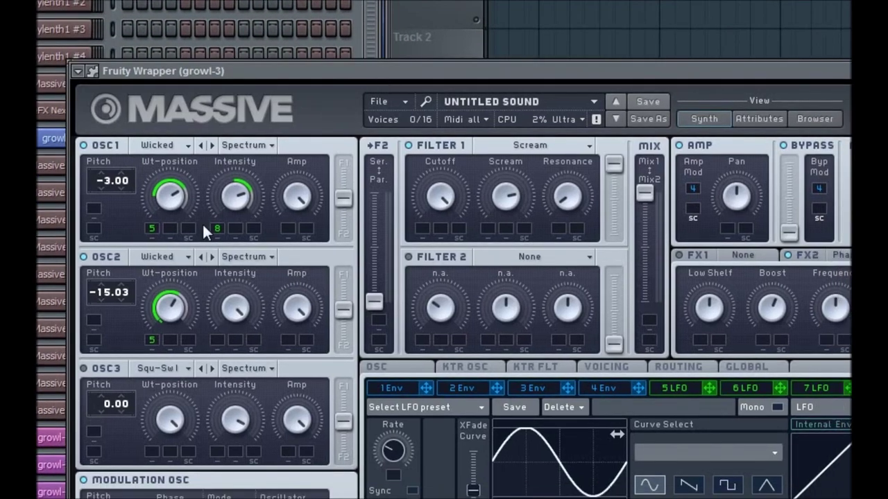